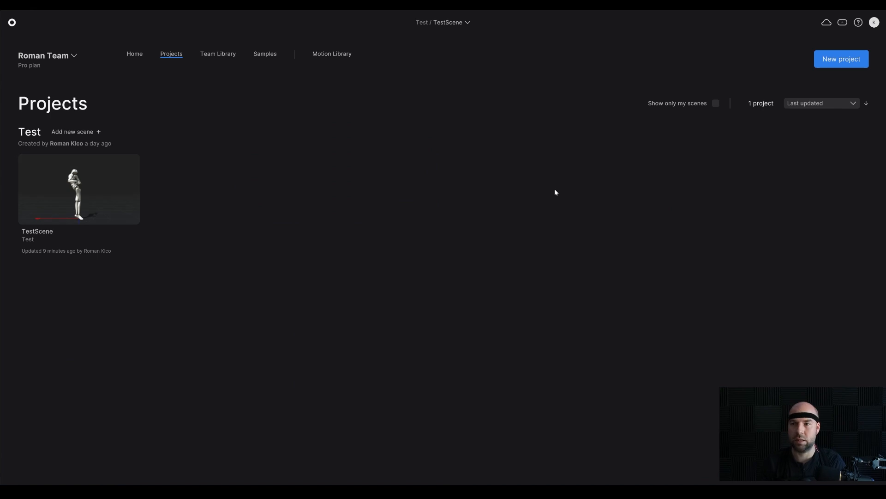
Create a new project named Blender and add a scene named Pirate to it
click(841, 59)
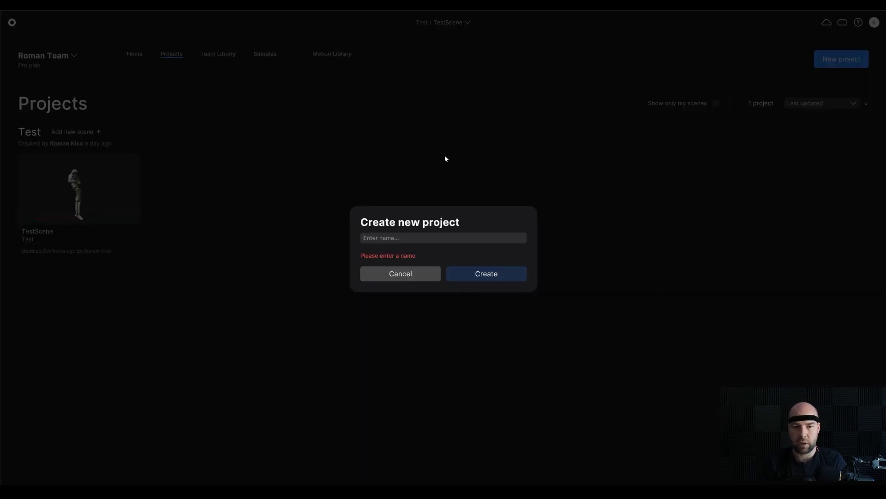
text(Blender)
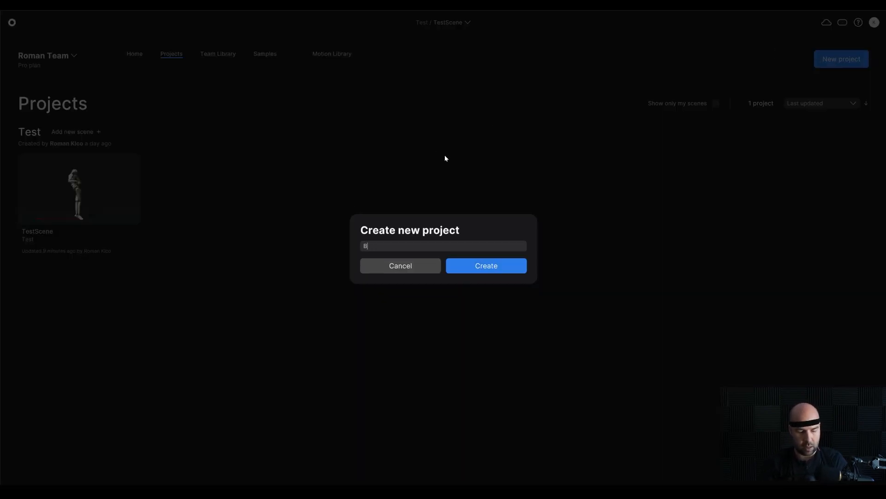
click(482, 265)
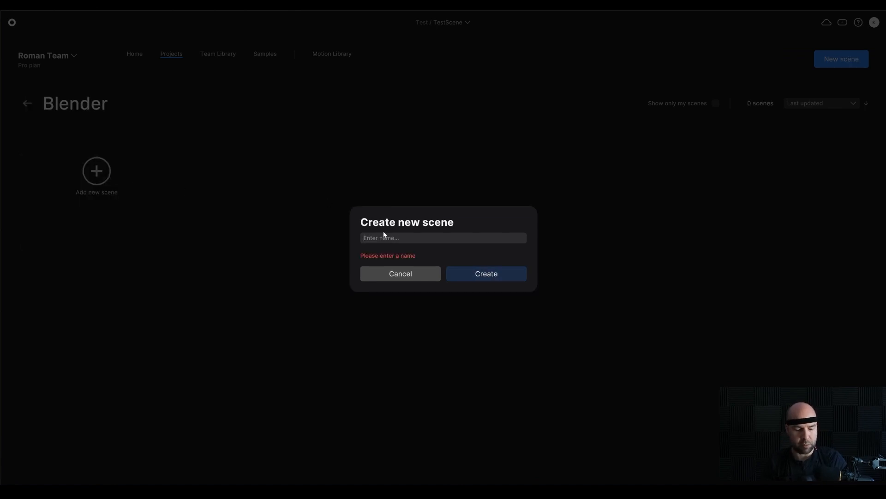
text(Pirate)
click(487, 273)
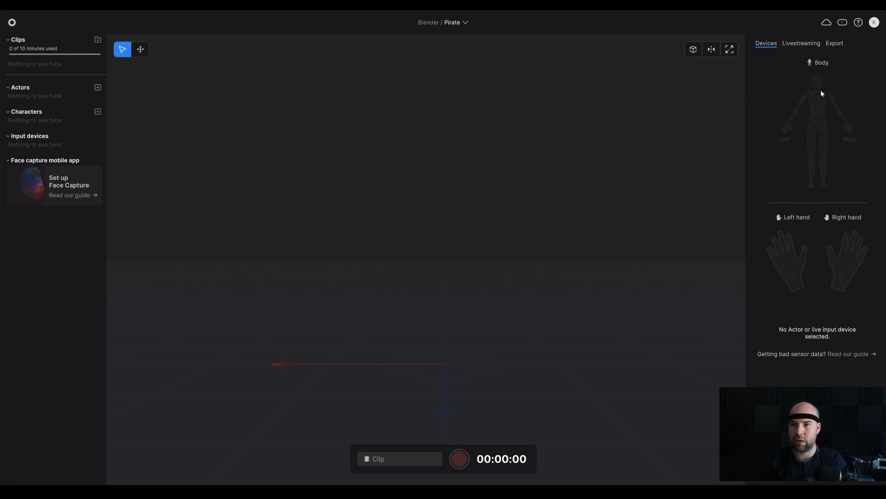
Look through the livestreaming and export options of the Pirate scene, and return to the device overview
click(813, 43)
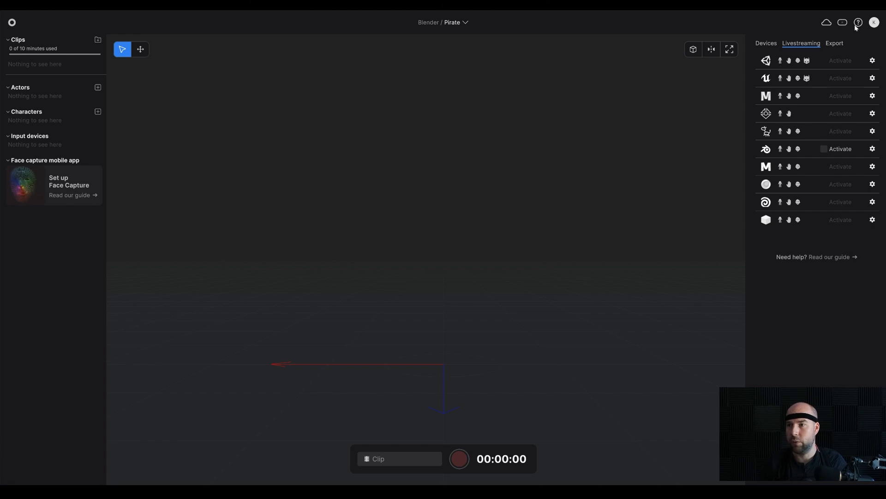
click(835, 43)
click(767, 43)
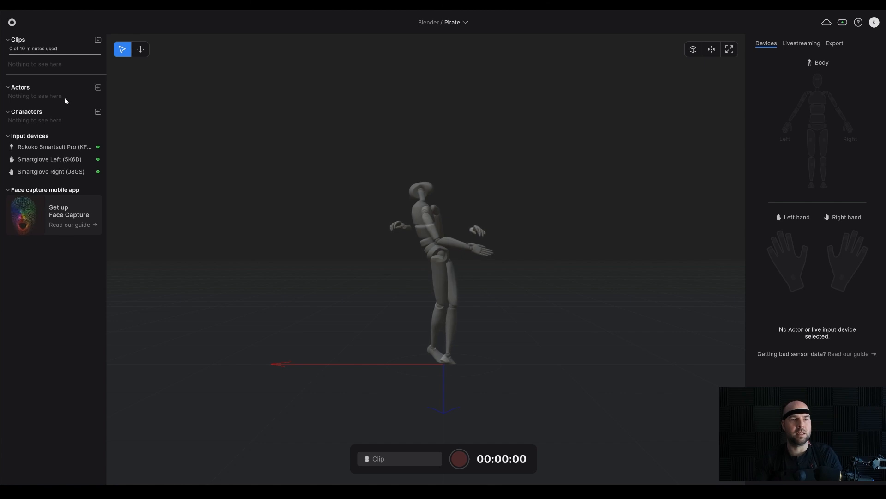
click(98, 88)
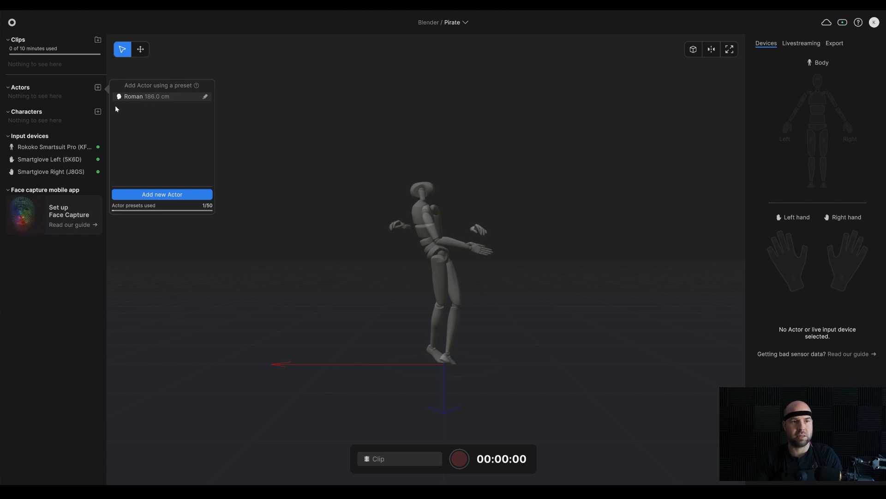
click(170, 195)
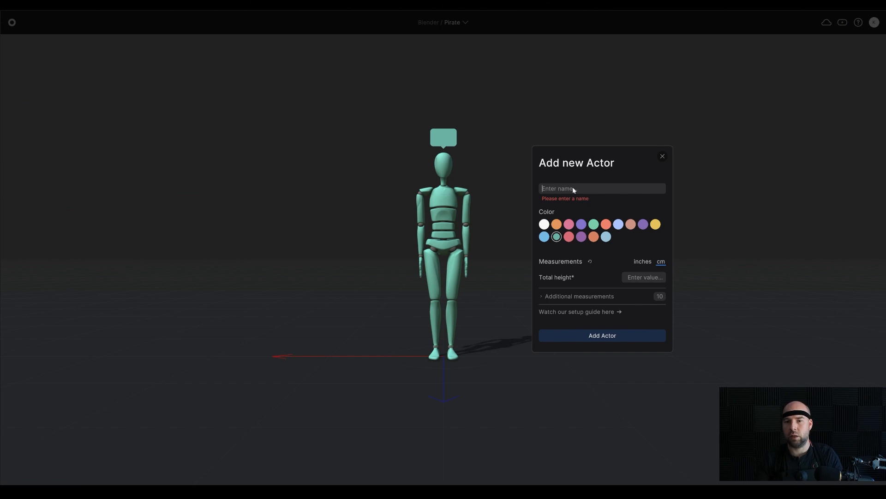
click(568, 224)
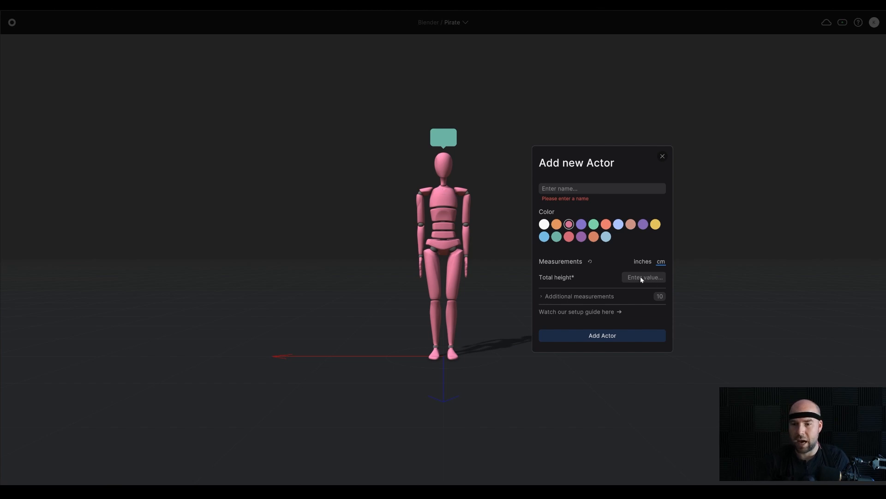
click(542, 296)
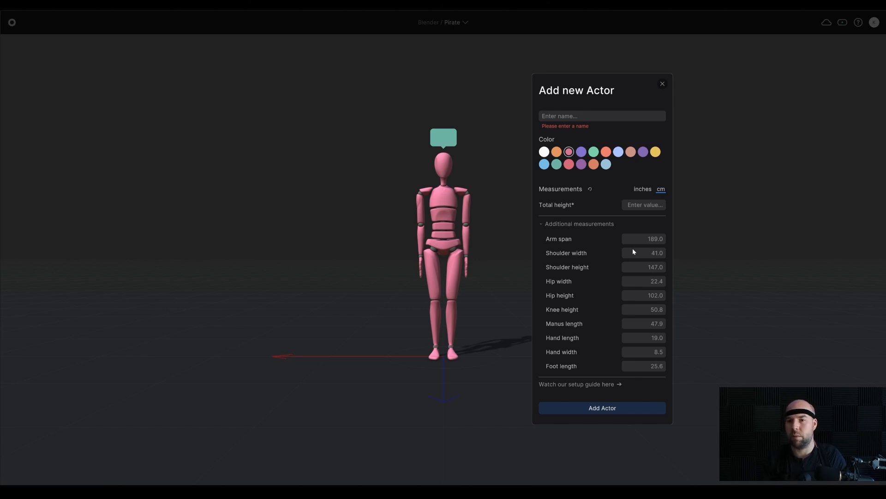
click(663, 85)
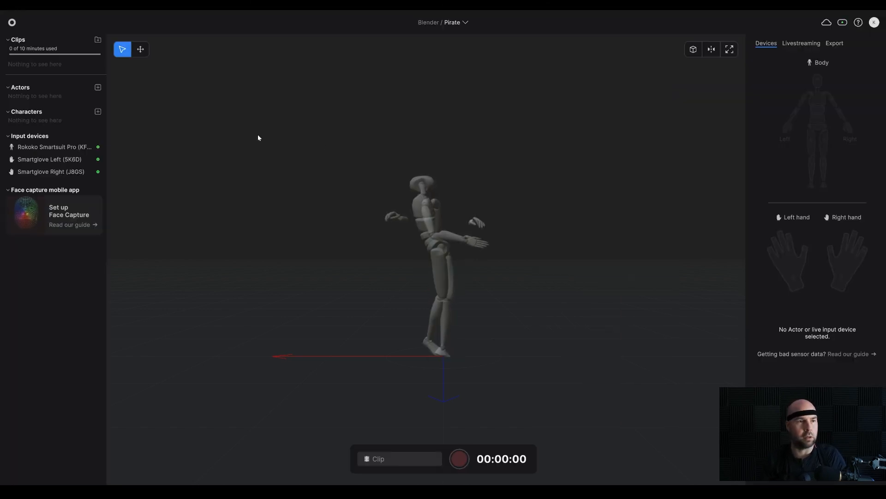
Add the existing 186.0 cm actor preset to the scene and pair it with the Rokoko Smartsuit Pro and both Smartgloves
click(98, 88)
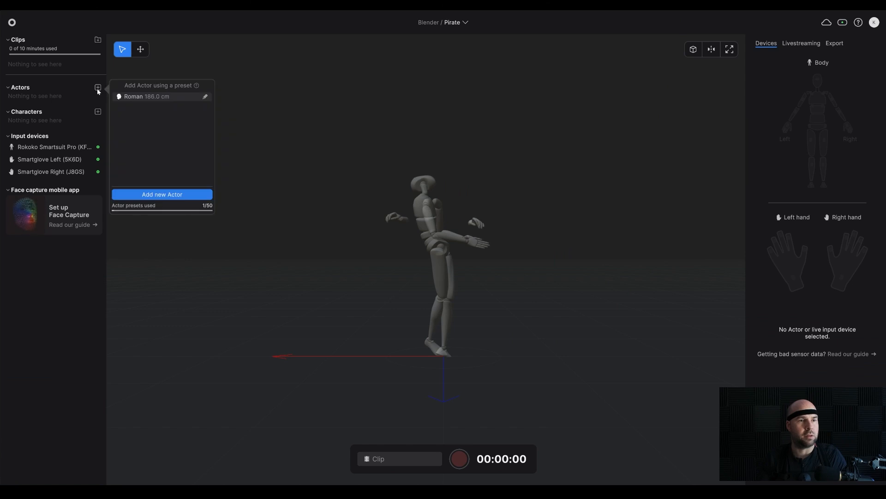
click(131, 96)
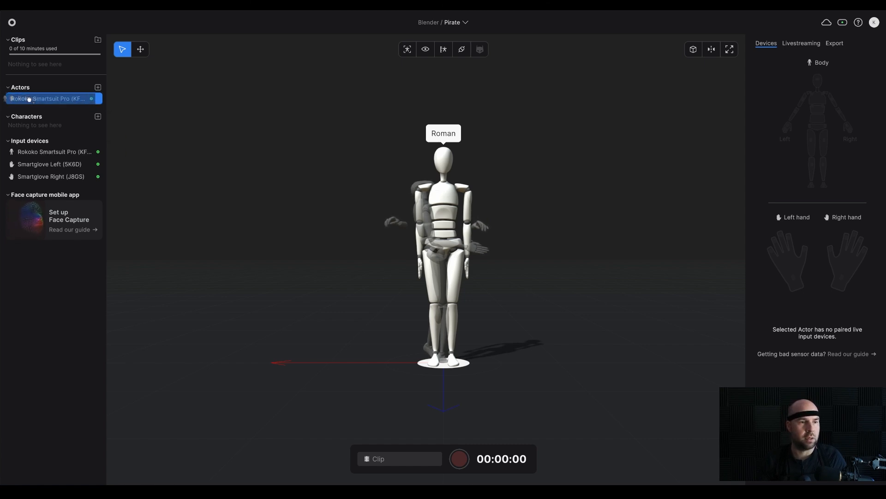
drag(29, 99, 32, 103)
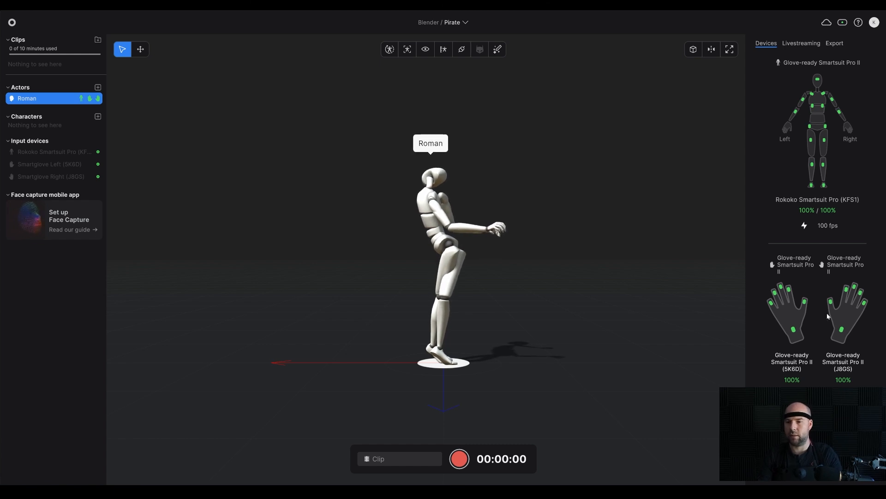
Calibrate the actor's suit and gloves, and pair the Face Capture (R2-D2) device with the same actor
click(391, 54)
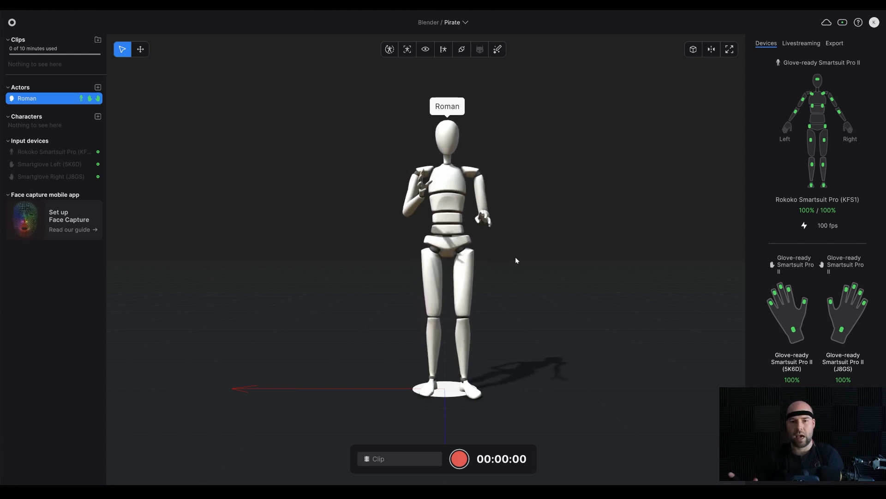
scroll(461, 217, up, 5)
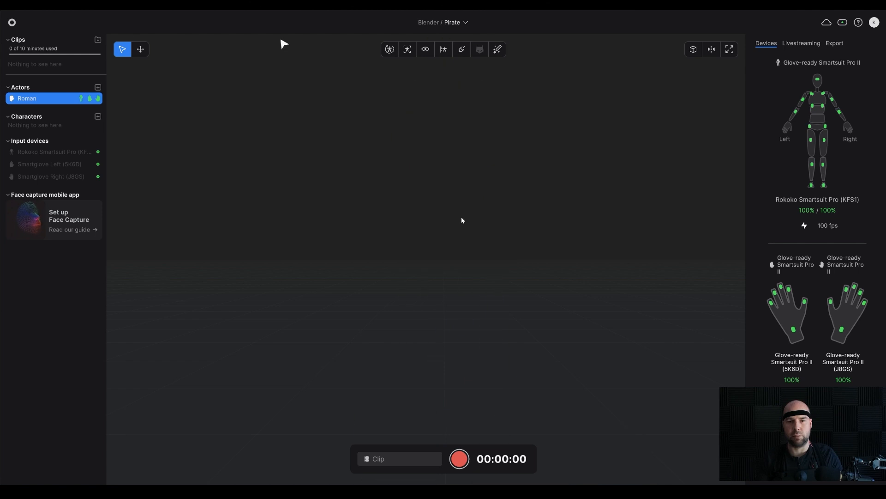
scroll(464, 215, down, 4)
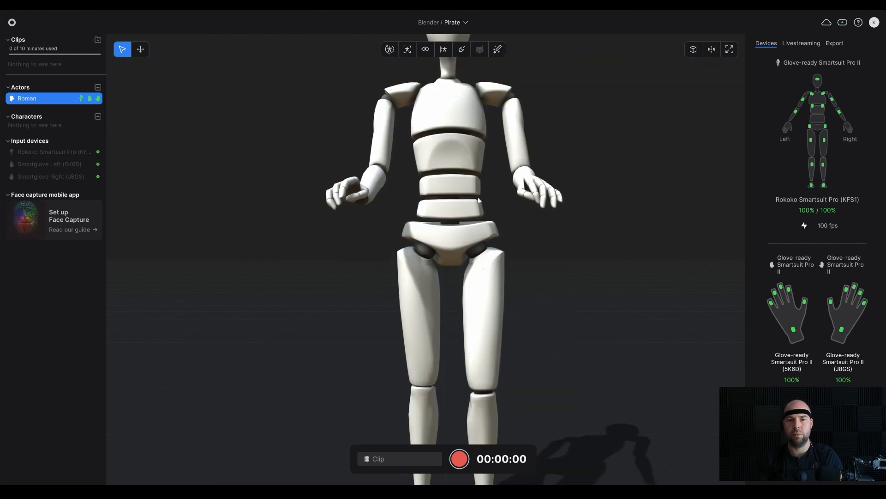
middle_drag(485, 190, 486, 194)
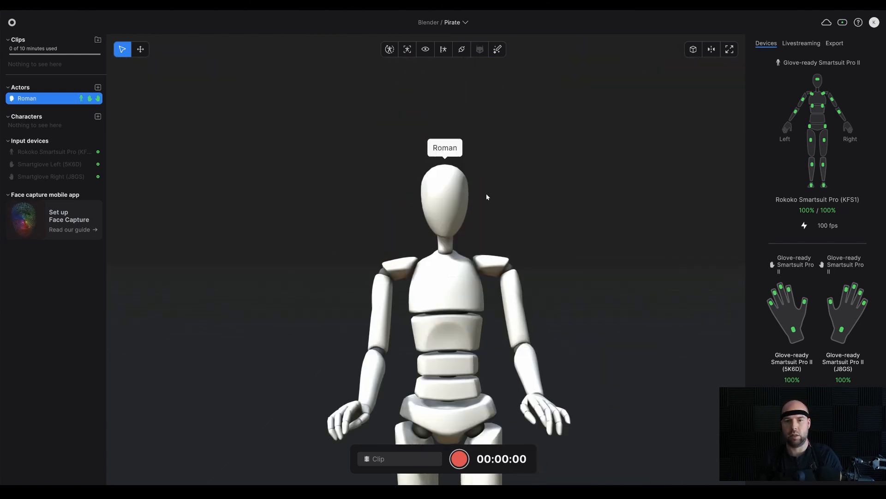
middle_drag(521, 240, 530, 227)
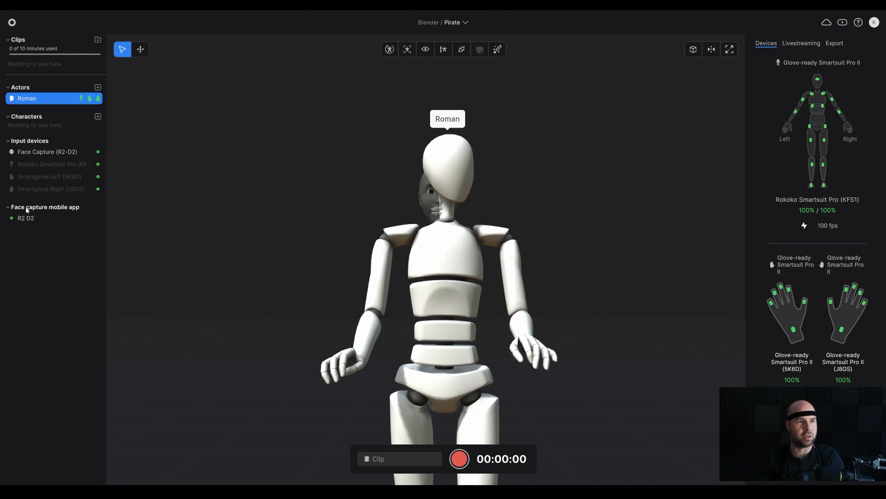
drag(27, 100, 31, 105)
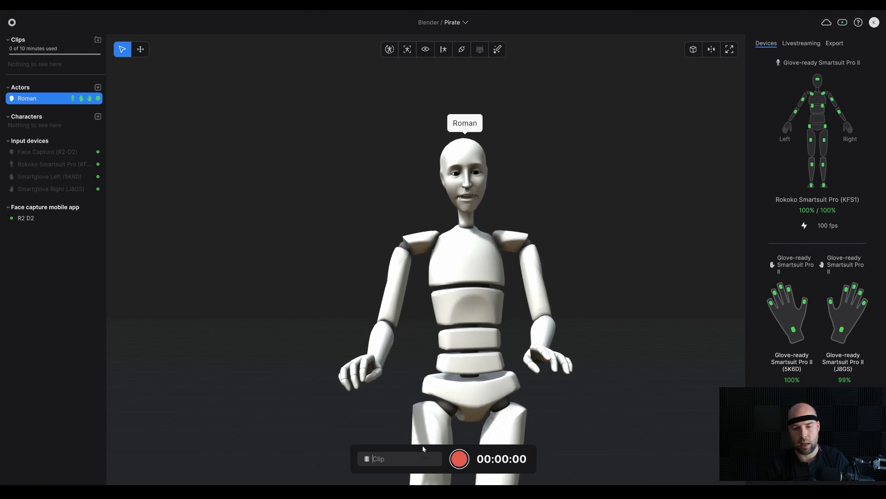
Record a motion capture clip of the actor named Idle, about 26 seconds long
text(Idle)
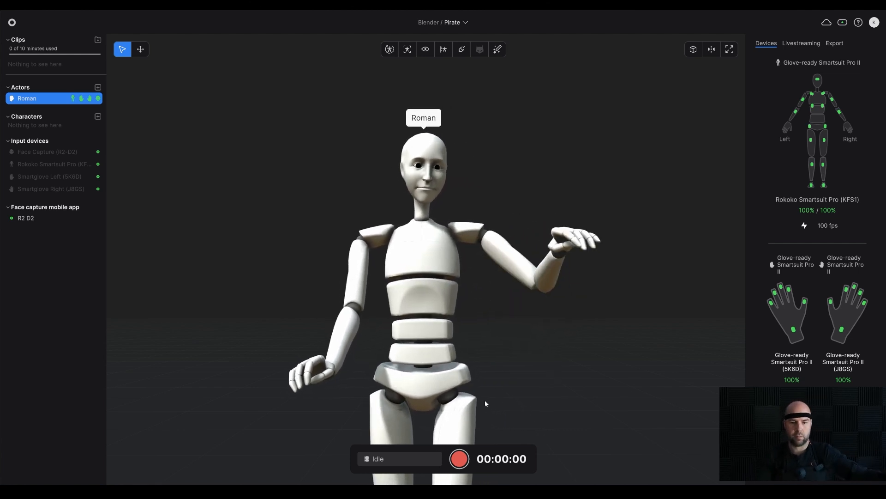
click(459, 459)
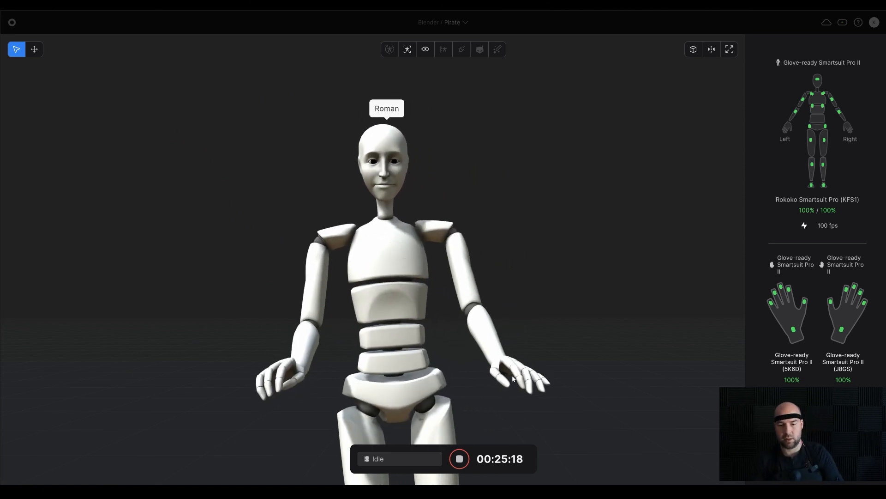
click(460, 459)
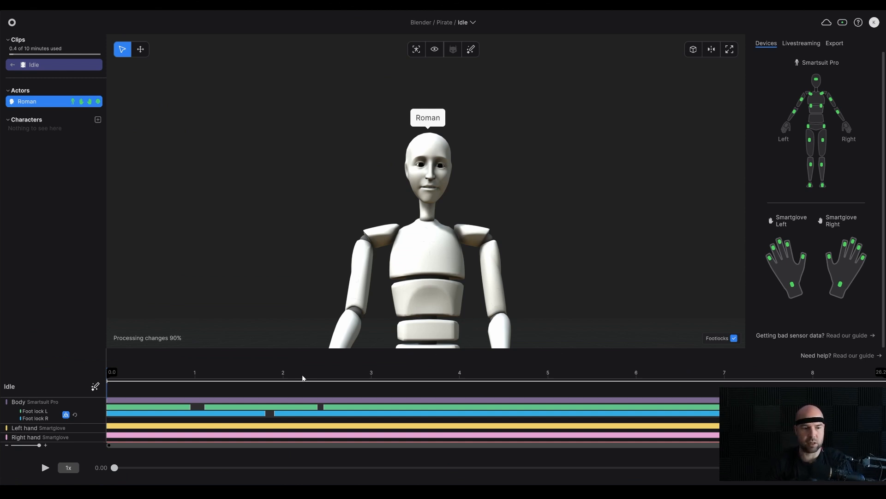
Play back the recorded Idle clip and return the playhead to the start
key(space)
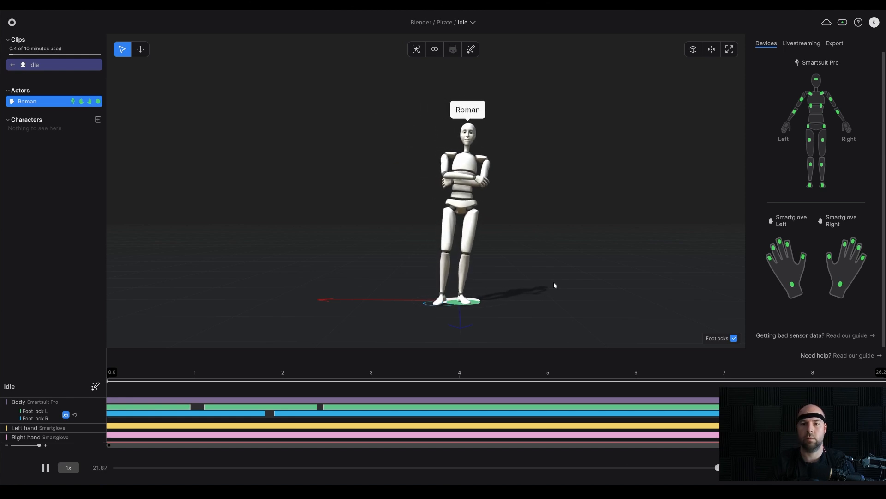
key(space)
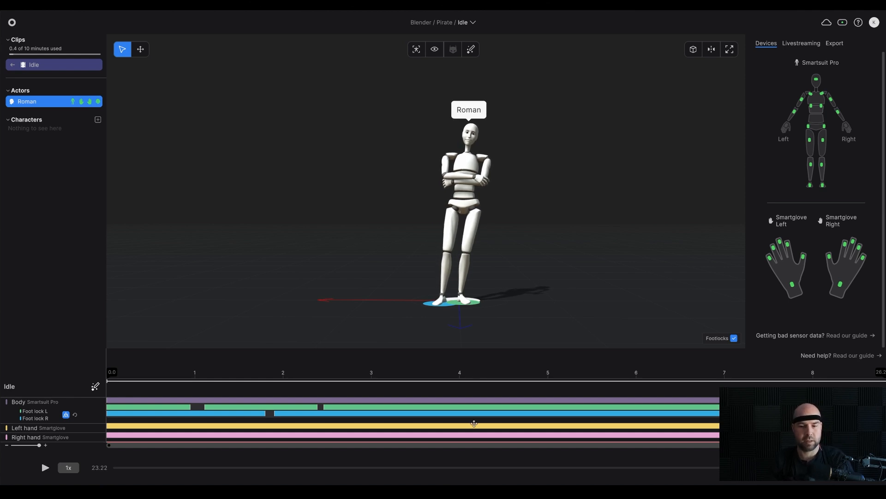
drag(297, 467, 86, 466)
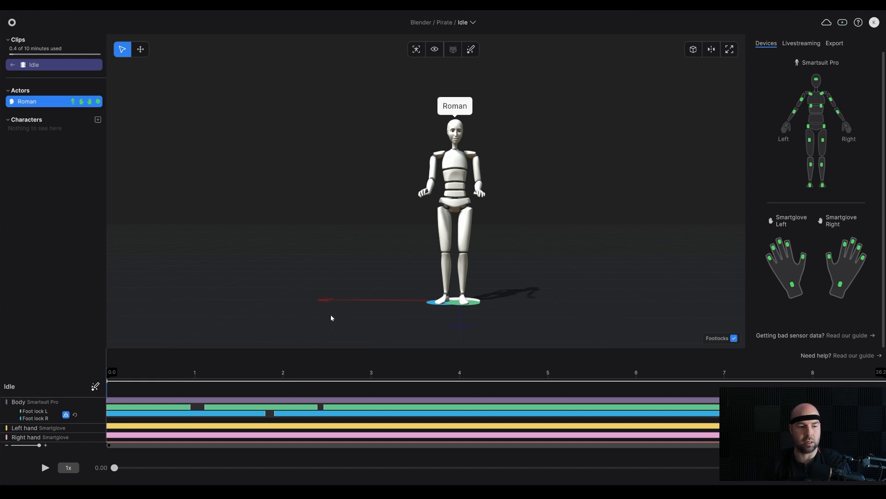
Examine the animation filters available for the Idle clip, such as Locomotion, Elevation tracking and Treadmill
click(96, 387)
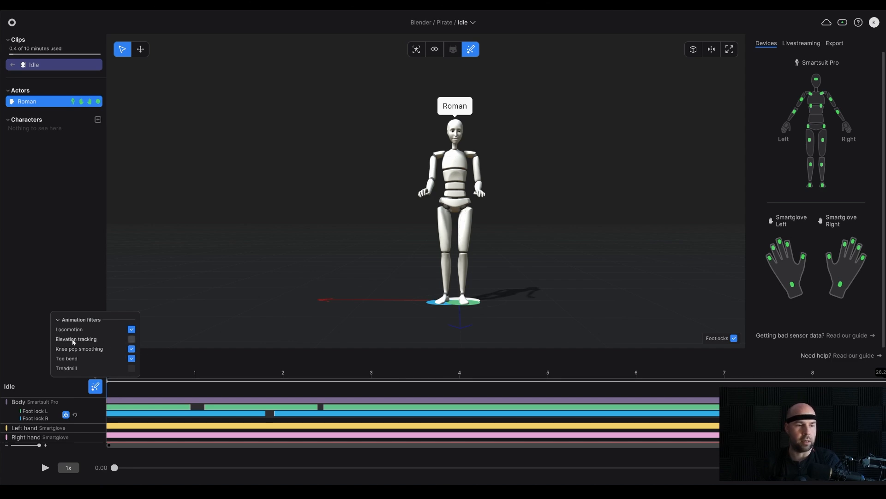
mouse_move(111, 339)
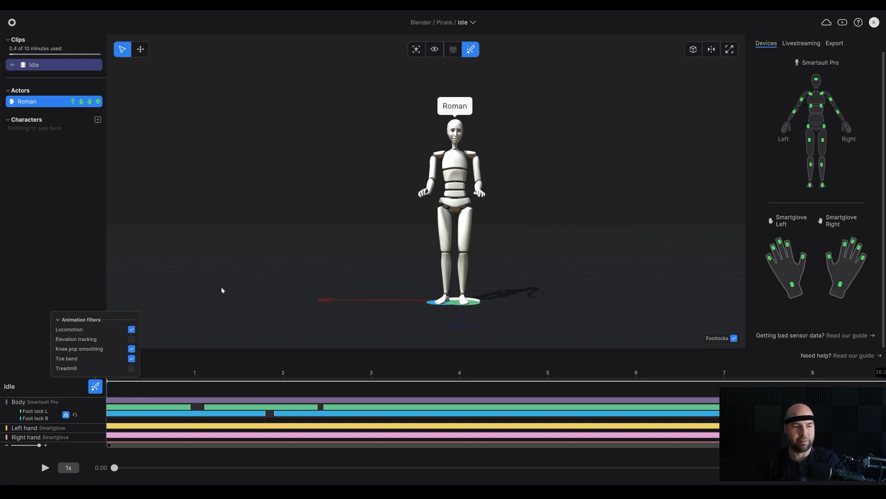
click(179, 388)
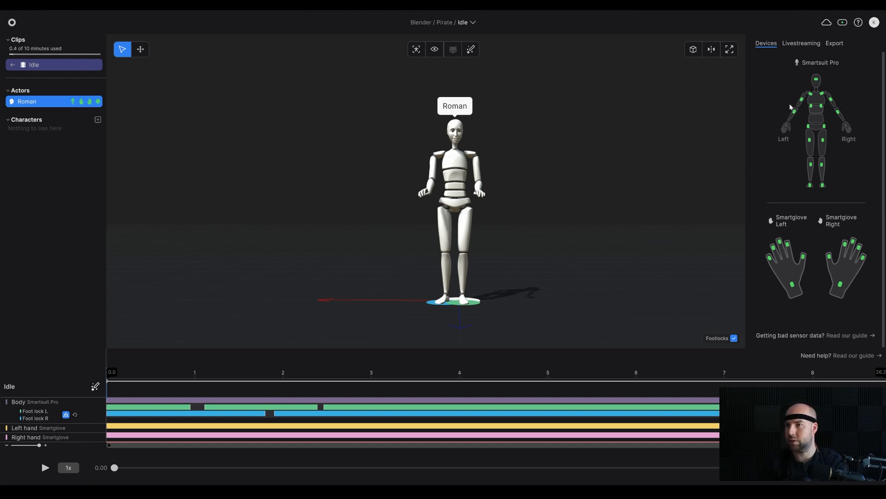
Set up the clip export with the FBX file format and face data included
click(835, 43)
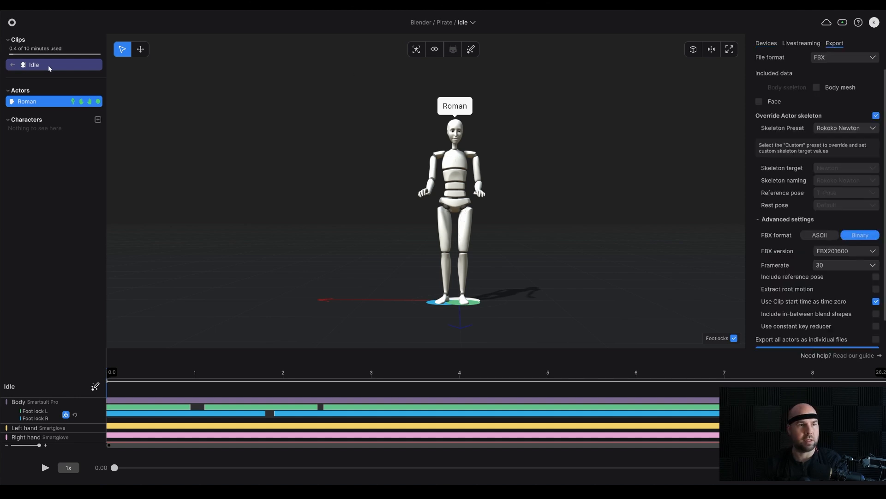
click(829, 56)
click(838, 55)
click(760, 101)
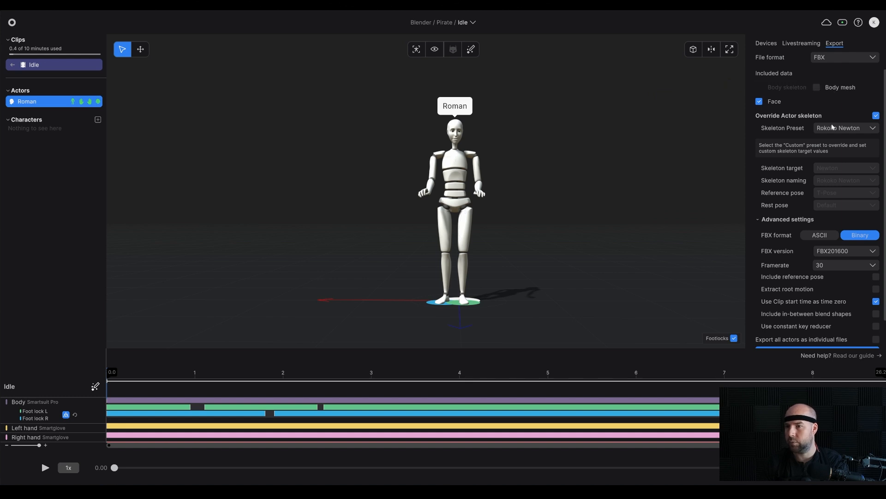
scroll(811, 190, down, 1)
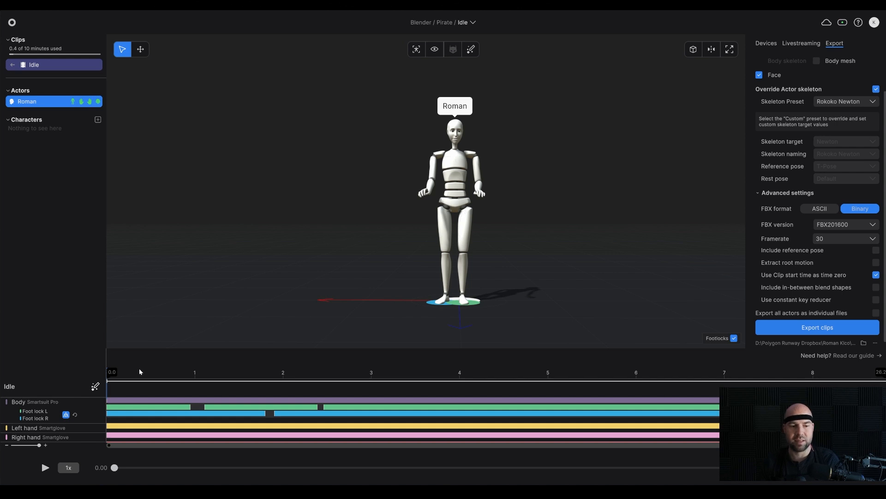
Trim the Idle clip so it starts at about 3.2 seconds and ends at about 23.4 seconds
mouse_move(114, 371)
mouse_down()
mouse_move(344, 377)
mouse_move(272, 381)
mouse_move(415, 388)
mouse_move(395, 390)
mouse_up()
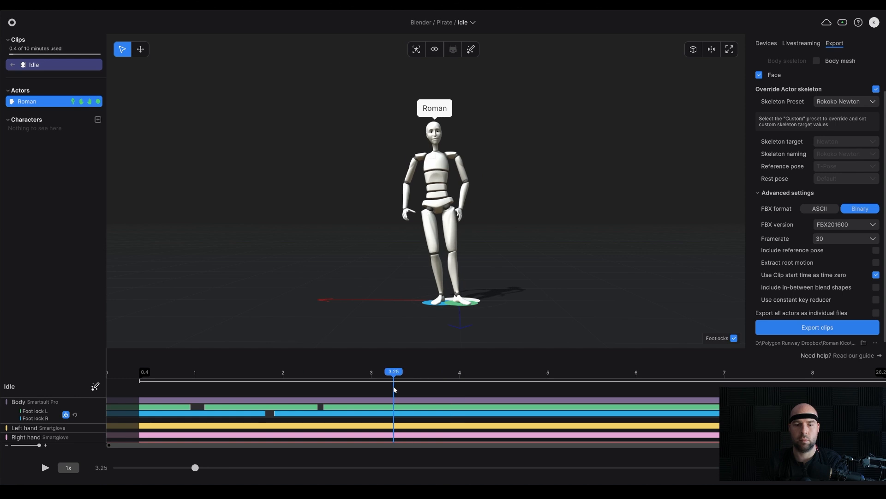
drag(150, 372, 401, 384)
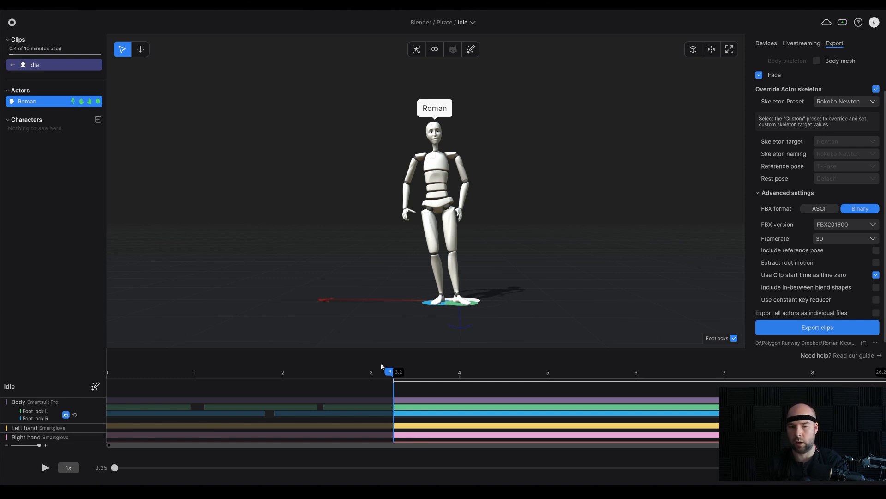
drag(390, 372, 885, 371)
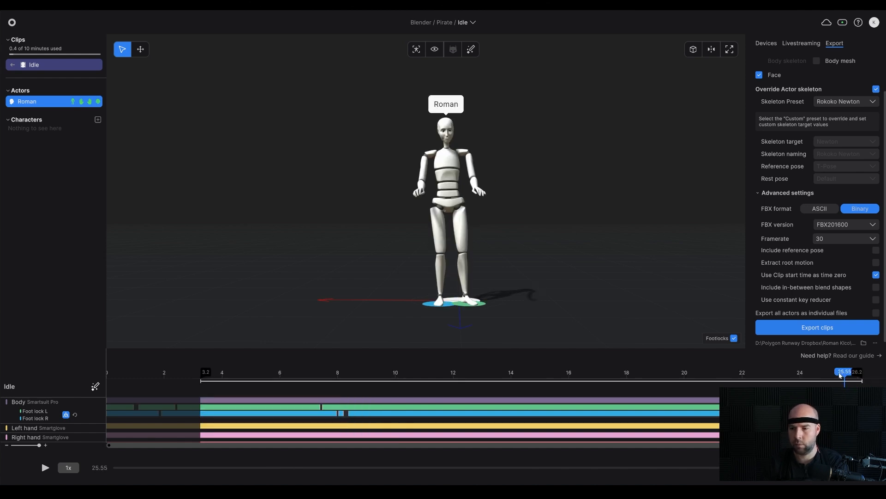
drag(840, 374, 783, 383)
drag(857, 372, 777, 374)
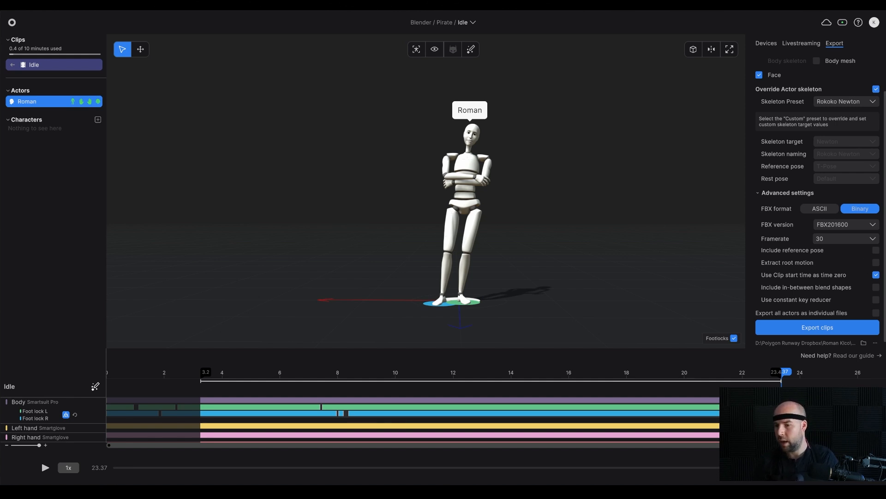
Check the destination folder, export the trimmed Idle clip as FBX and close the finished export
scroll(875, 286, down, 1)
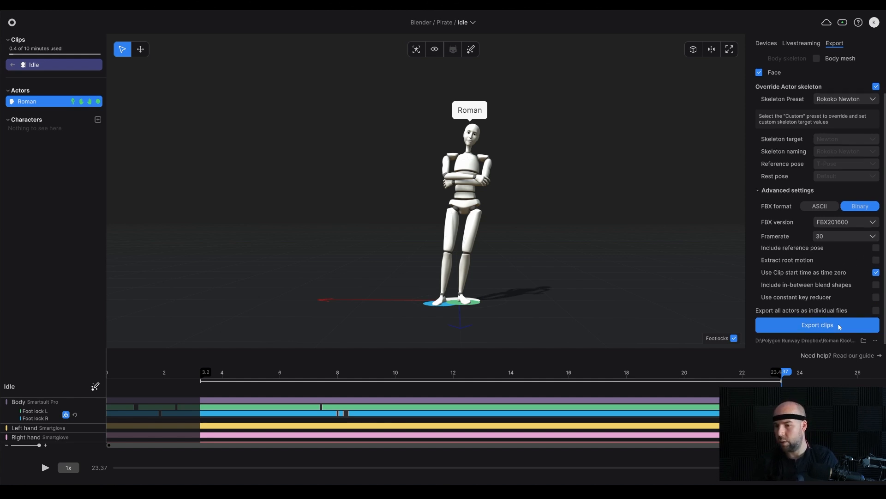
click(876, 341)
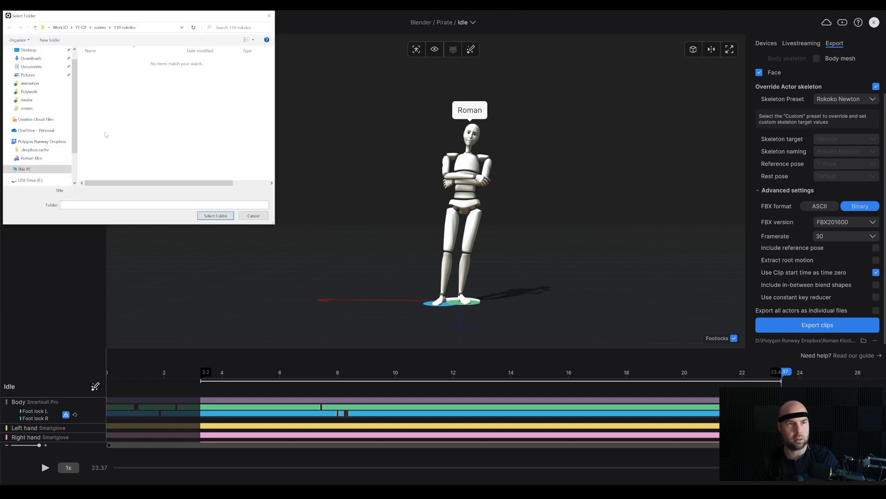
click(270, 16)
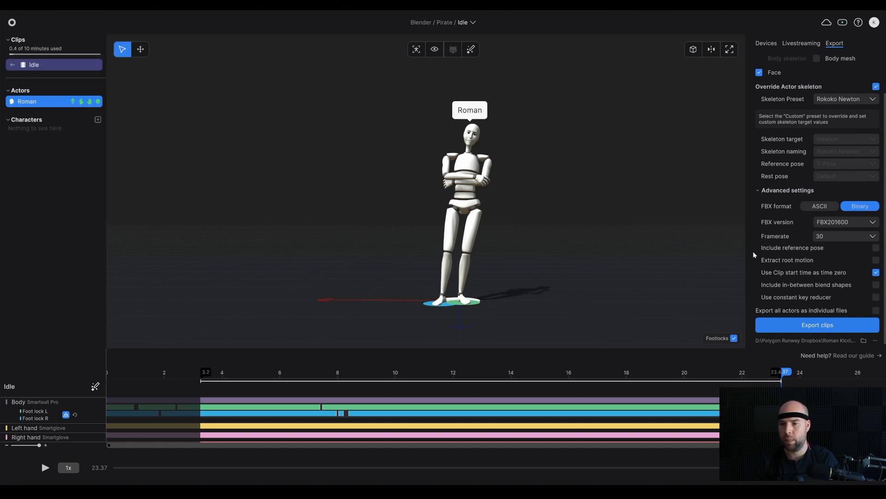
click(824, 327)
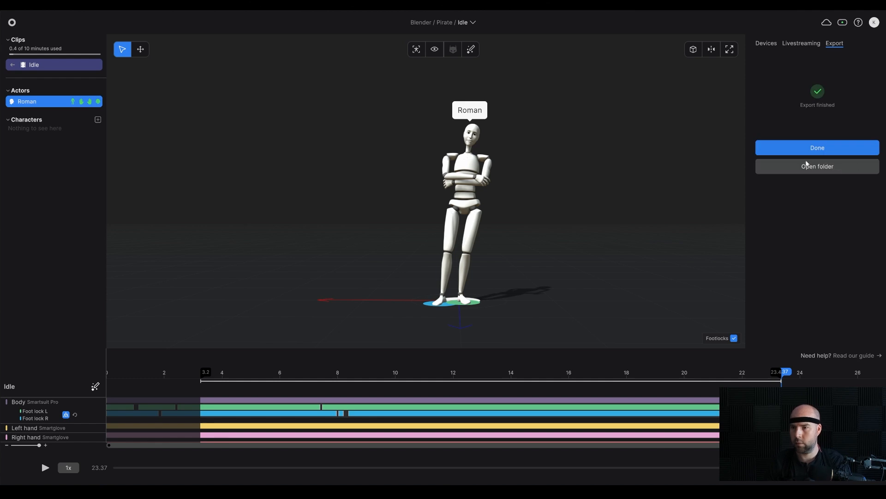
click(760, 146)
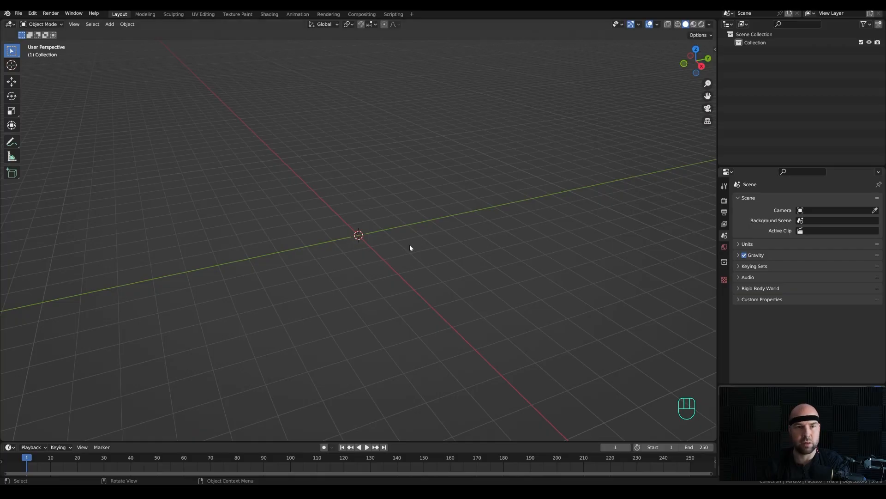
Switch to Blender and generate a new male human from a HumGen starting human
shift+middle_drag(416, 206, 441, 193)
key(ctrl+s)
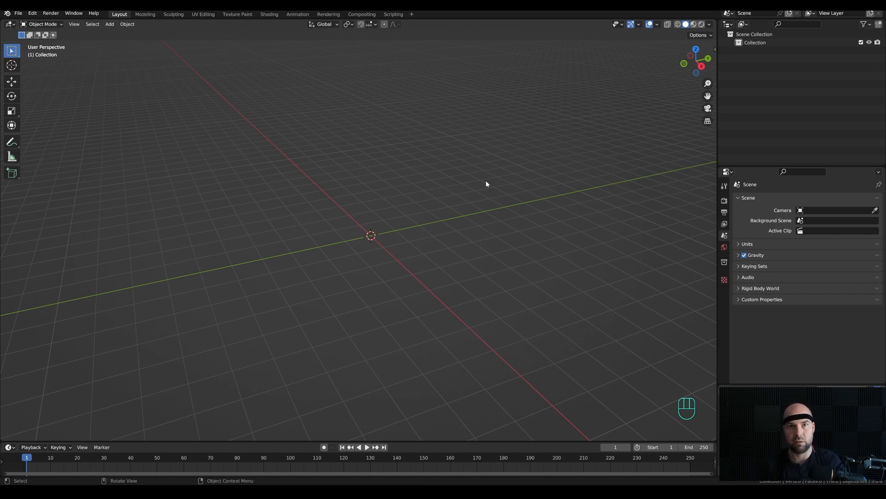
key(n)
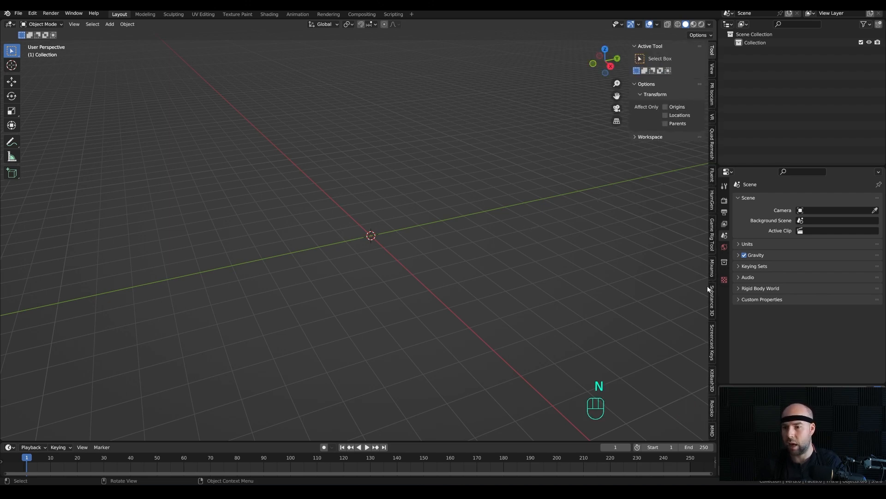
click(712, 203)
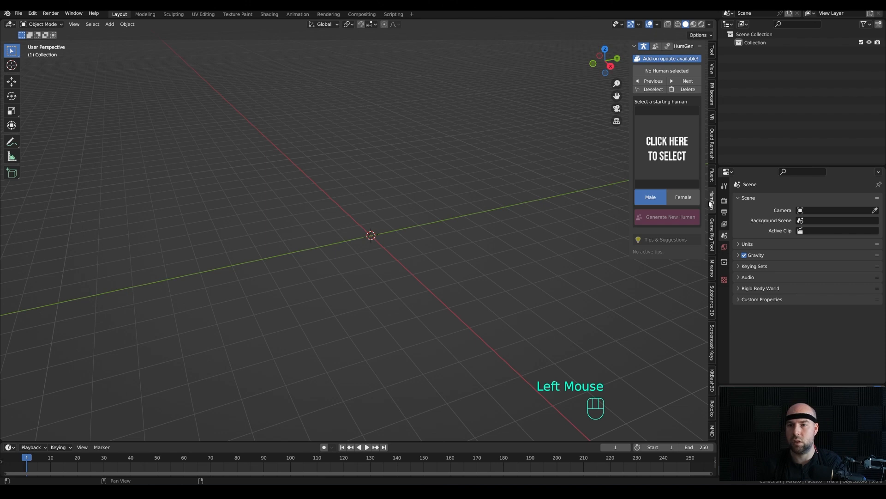
click(666, 147)
click(325, 337)
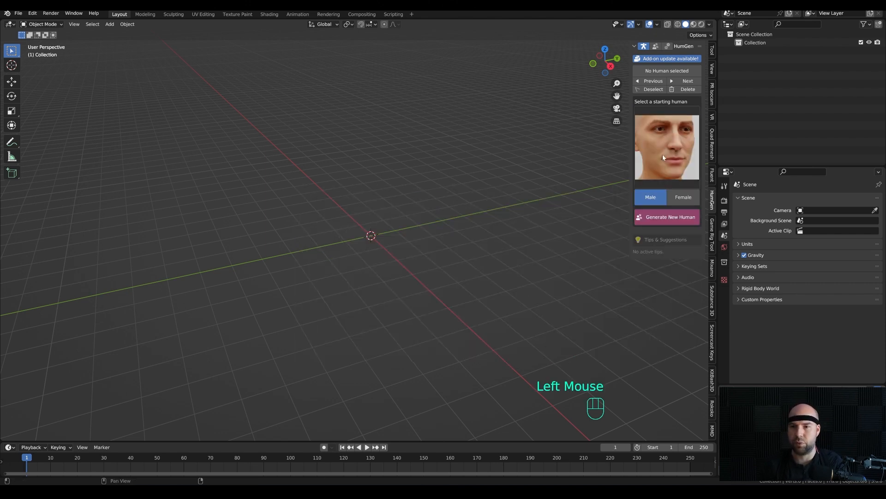
click(663, 219)
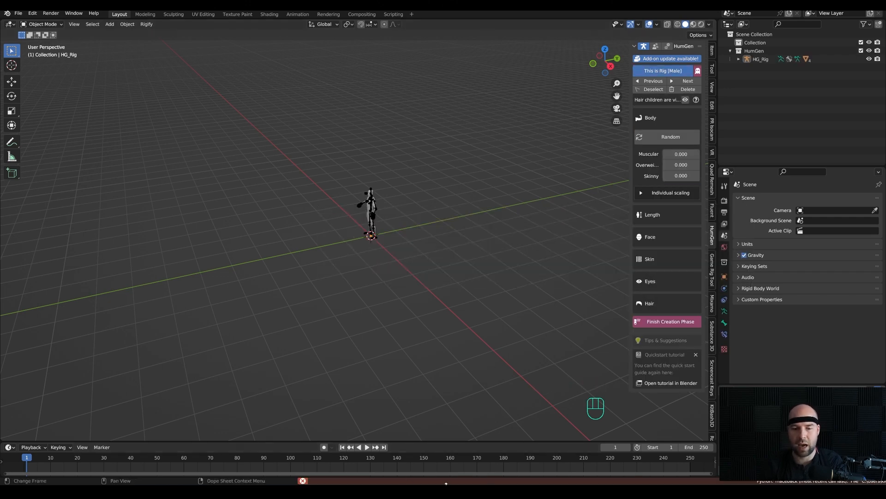
Set the generated human's length to 186 cm
middle_drag(359, 254, 408, 197)
scroll(426, 163, up, 4)
mouse_move(427, 166)
shift+middle_down()
mouse_move(376, 242)
mouse_move(445, 227)
mouse_move(380, 144)
mouse_move(414, 154)
shift+middle_up()
scroll(405, 231, up, 2)
scroll(375, 126, up, 2)
scroll(376, 126, down, 4)
shift+middle_drag(376, 126, 401, 180)
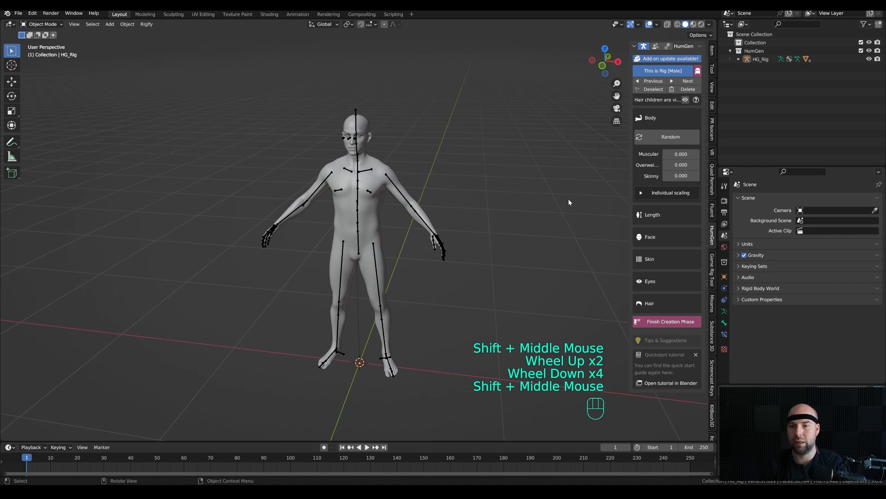
click(656, 216)
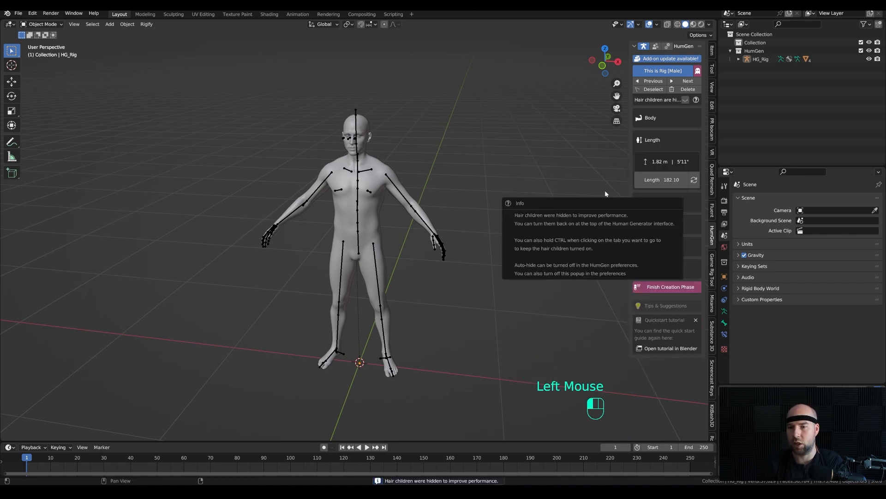
key(KP_1)
key(KP_8)
key(KP_6)
click(441, 305)
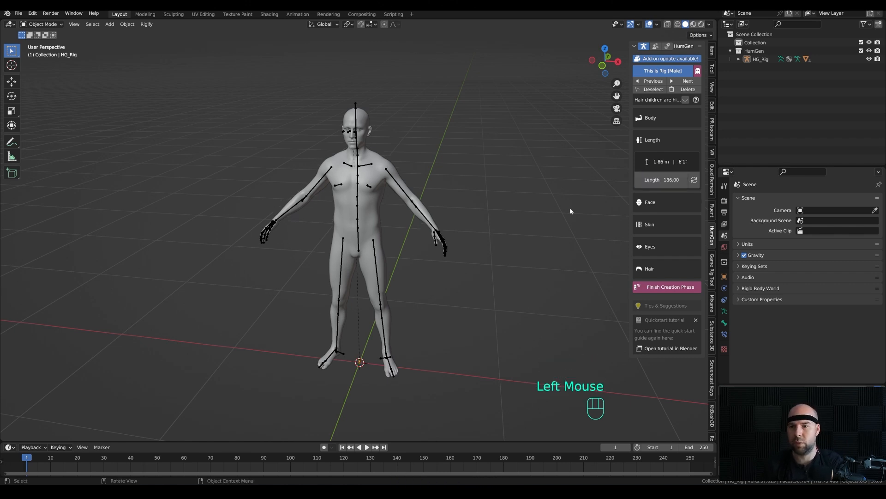
click(686, 140)
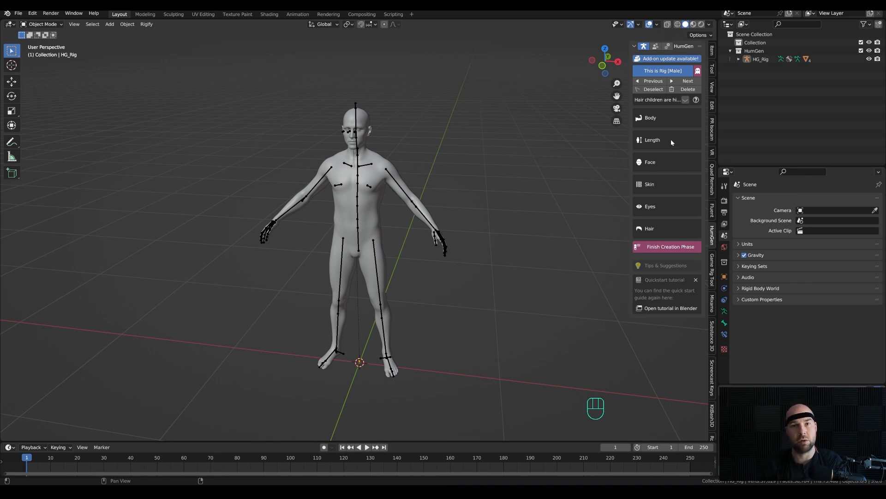
Finish the human's creation phase and dress him in the pirate outfit with the tricorn hat
click(674, 250)
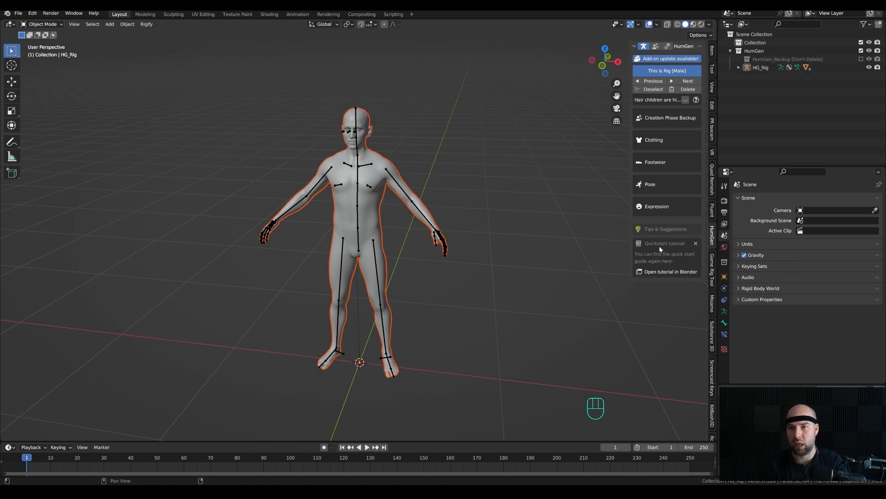
click(653, 141)
click(668, 203)
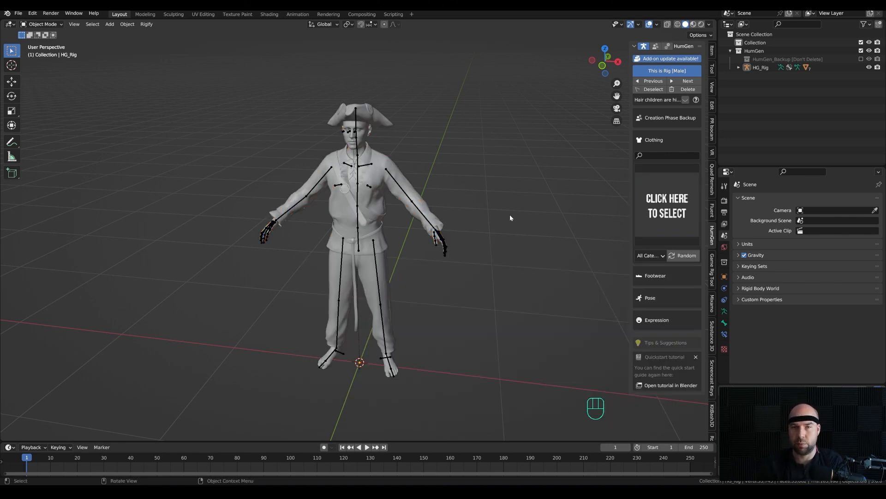
Display the dressed pirate in Material Preview shading
middle_drag(397, 215, 446, 215)
scroll(446, 215, up, 2)
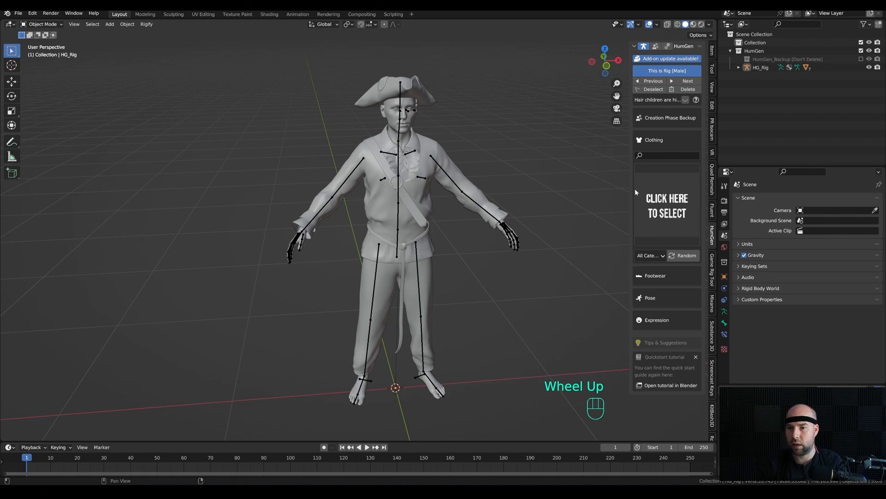
key(z)
click(399, 133)
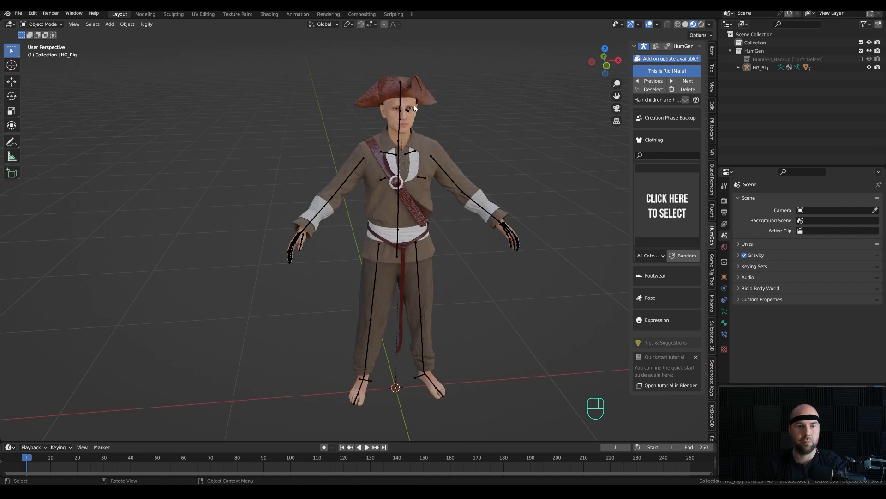
Select the HG_Rig armature and add a HumGen facial rig to the character
mouse_move(477, 147)
middle_down()
mouse_move(328, 138)
mouse_move(472, 149)
middle_up()
click(432, 158)
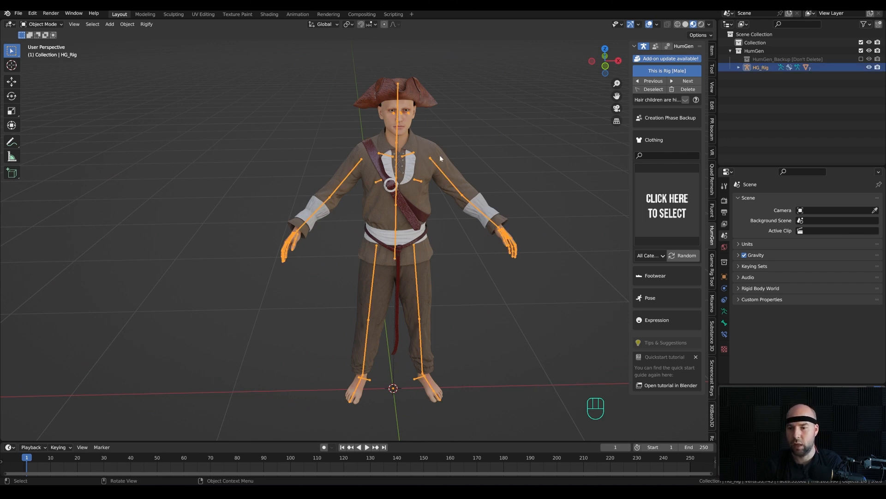
click(662, 320)
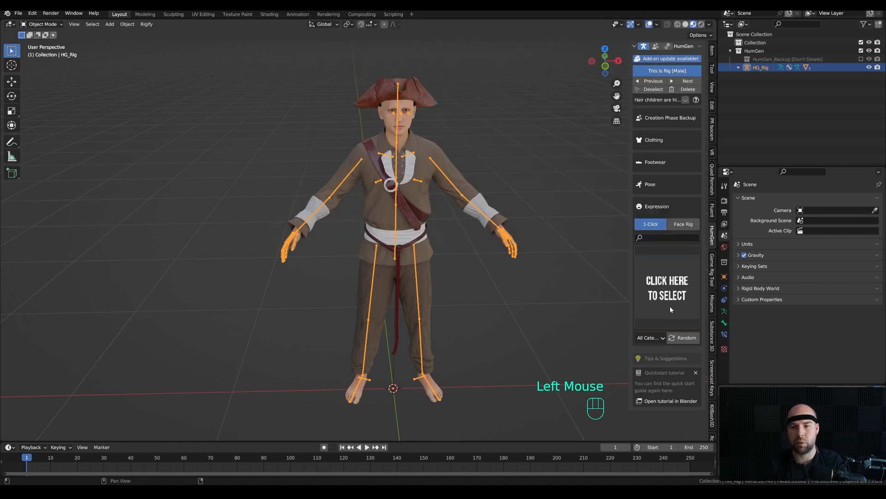
click(681, 226)
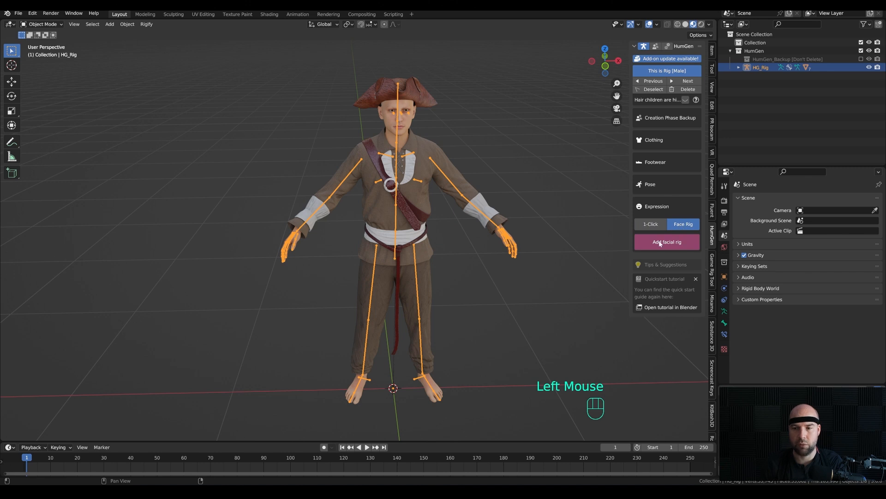
click(675, 244)
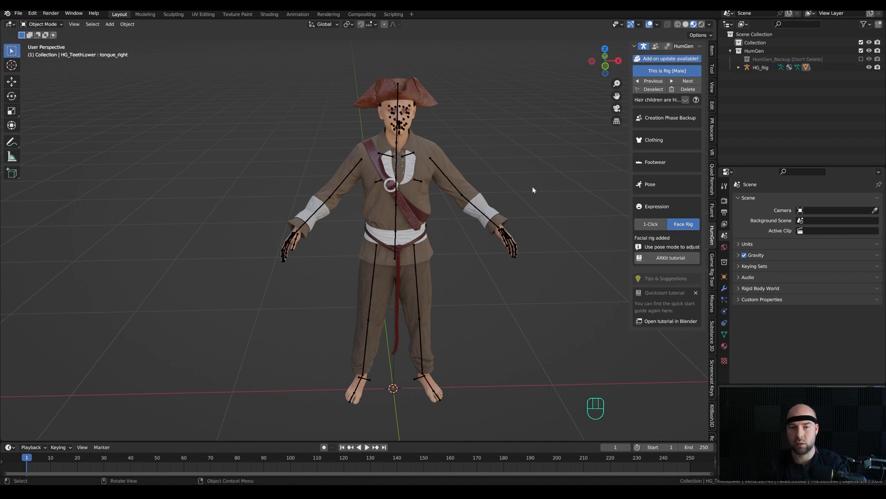
Select the character's armature near the face and switch it to Pose Mode
middle_drag(479, 145, 443, 183)
shift+scroll(458, 137, down, 1)
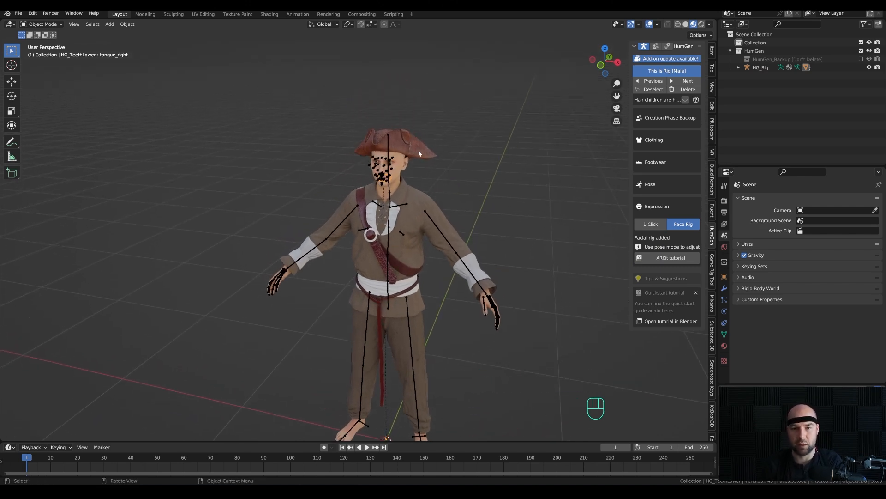
scroll(419, 151, up, 2)
shift+middle_drag(419, 151, 428, 189)
shift+scroll(349, 171, down, 1)
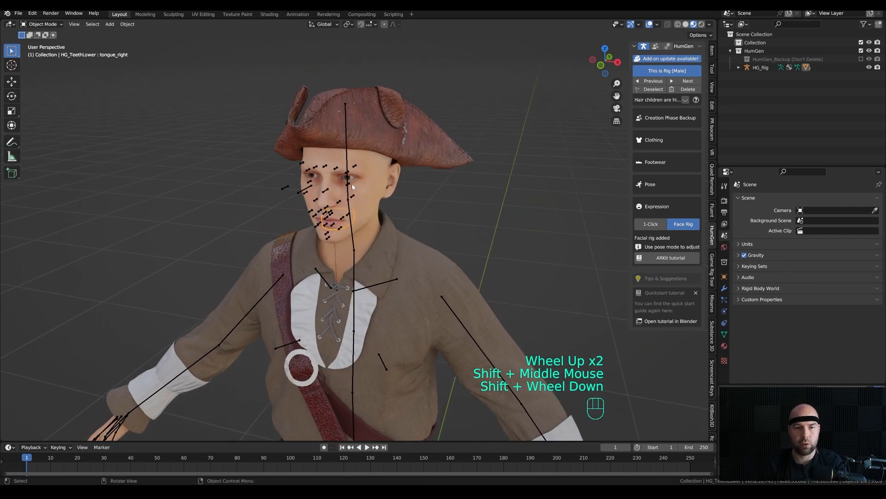
click(353, 185)
key(ctrl+Tab)
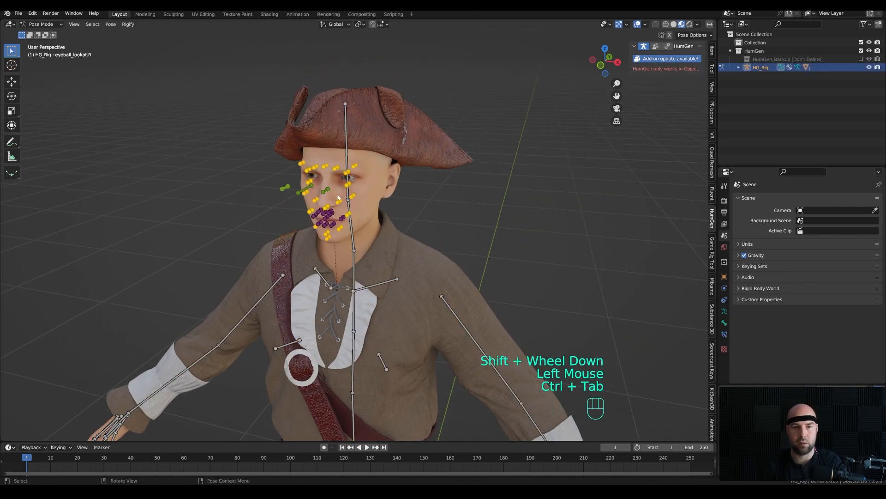
Try moving the mouth and cheek control bones of the facial rig, cancelling each move, and return to Object Mode
scroll(339, 197, up, 2)
click(338, 190)
key(g)
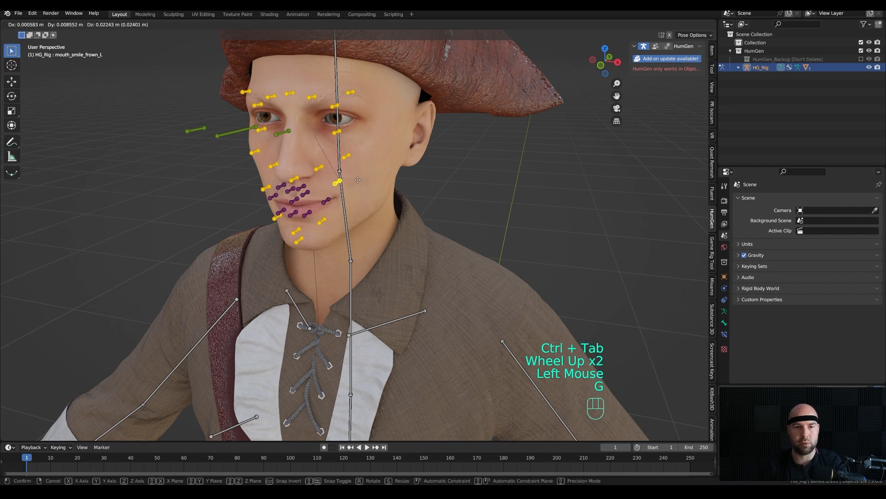
key(Escape)
click(319, 167)
key(g)
key(Escape)
click(255, 151)
key(g)
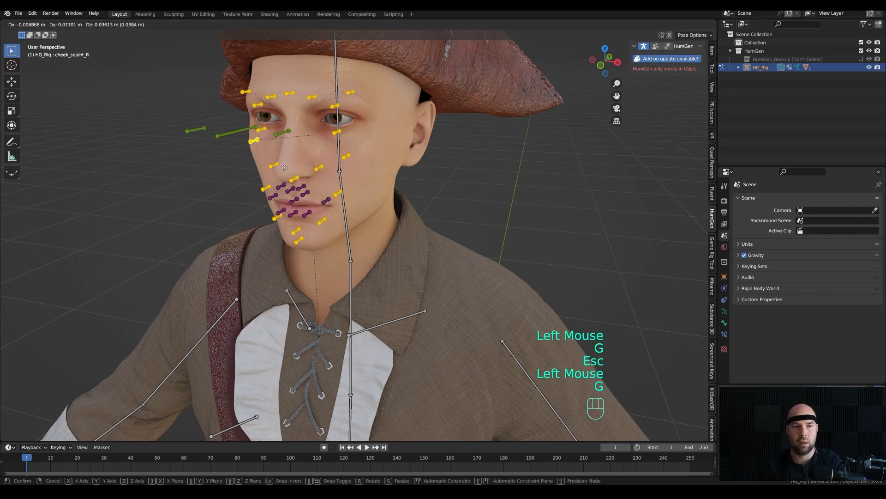
key(Escape)
key(ctrl+Tab)
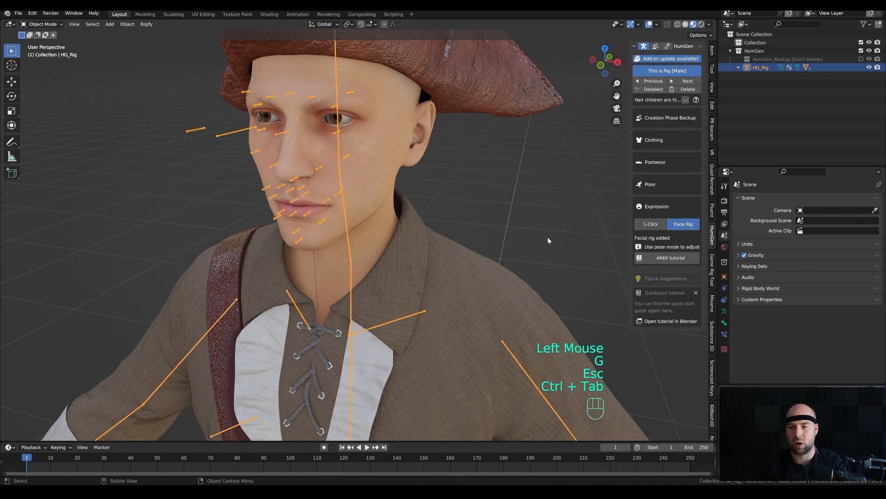
Examine the facial shape keys of the HG_Body mesh, including the mouth expressions
click(355, 167)
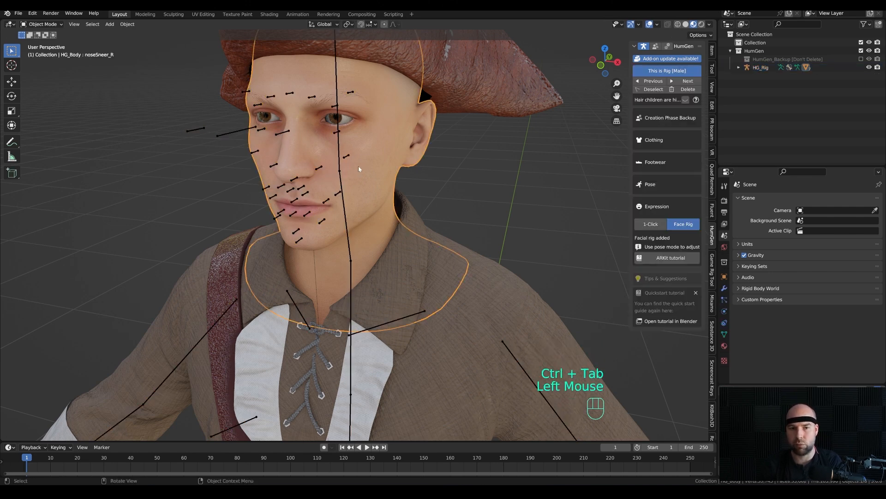
click(724, 337)
drag(802, 334, 803, 374)
drag(865, 368, 864, 337)
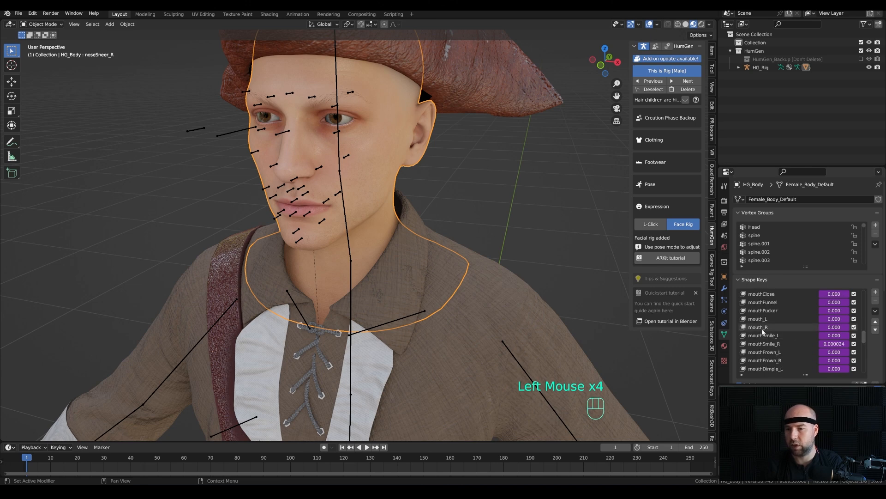
scroll(786, 340, down, 3)
scroll(787, 341, down, 5)
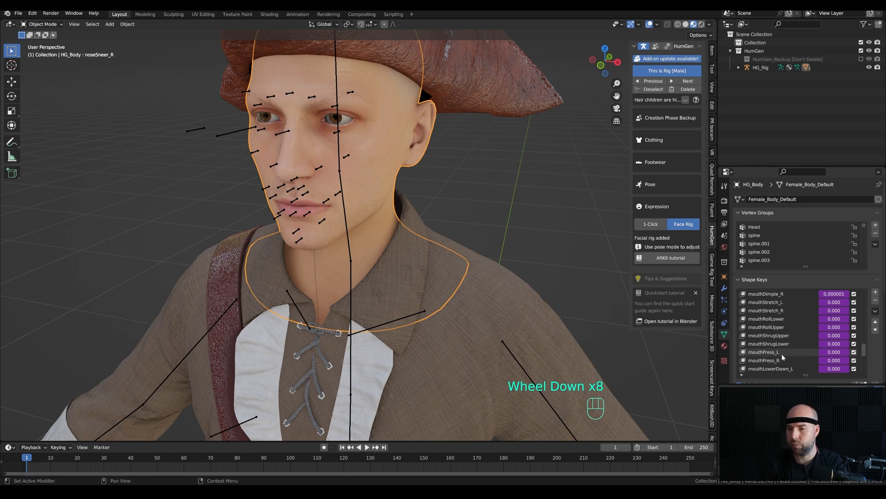
Go to frame 0 and run HumGen's Prepare for ARKit on the HG_Body facial shape keys
scroll(788, 347, down, 3)
scroll(793, 344, up, 2)
scroll(794, 348, up, 7)
scroll(830, 336, down, 4)
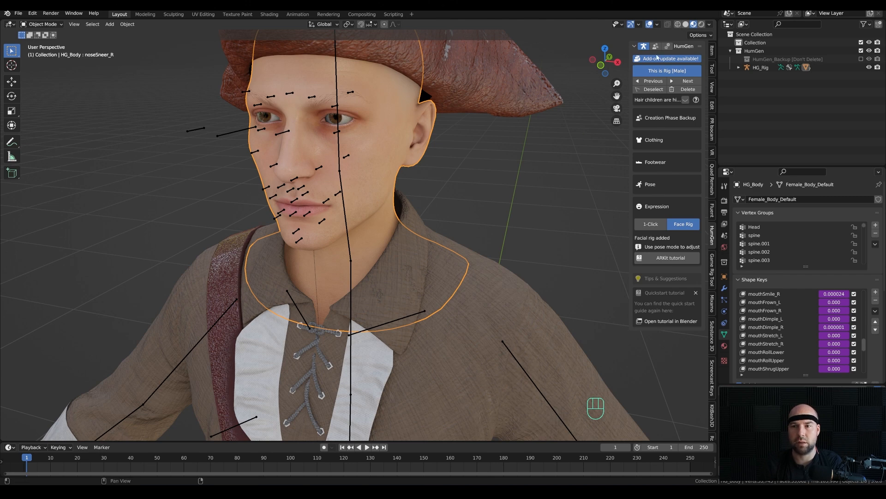
click(669, 46)
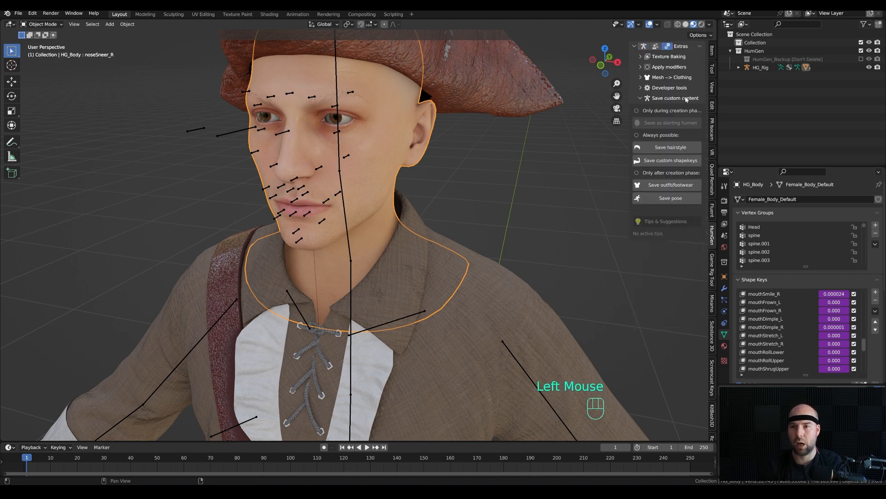
click(641, 88)
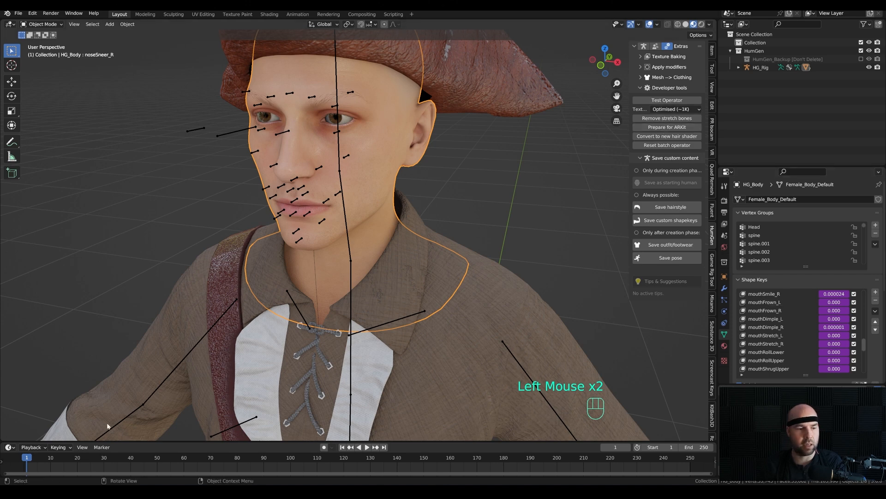
click(27, 461)
drag(28, 461, 25, 461)
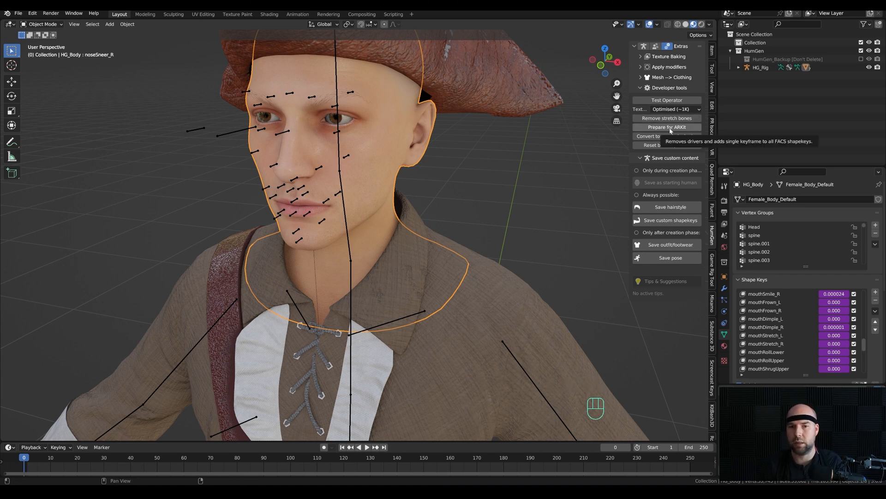
click(671, 129)
click(670, 154)
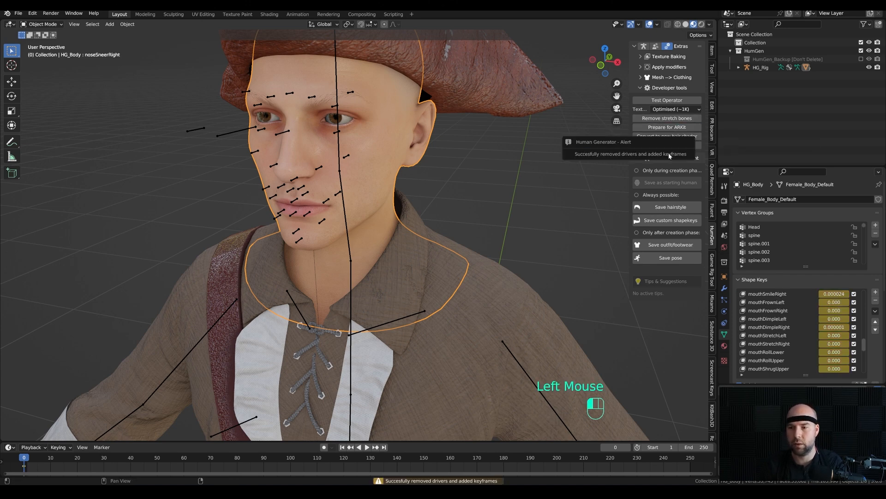
drag(865, 349, 865, 329)
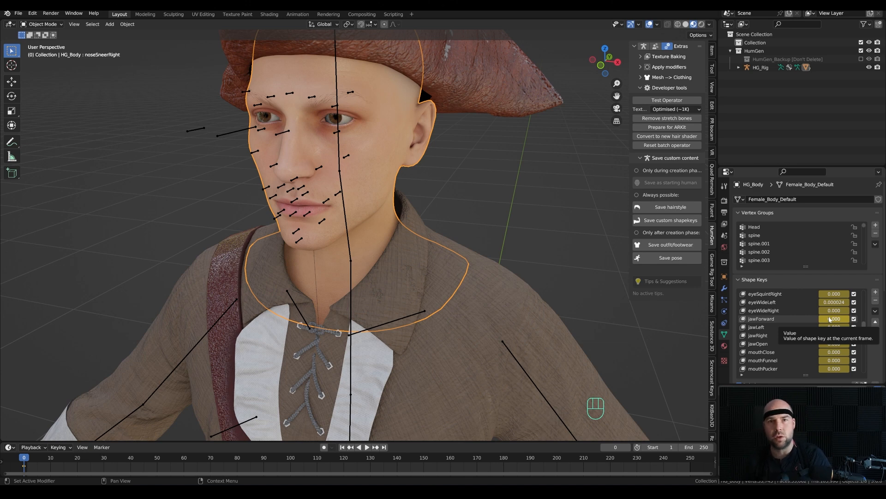
Deselect the character and save the pirate scene file
scroll(378, 195, down, 4)
shift+middle_drag(456, 262, 469, 222)
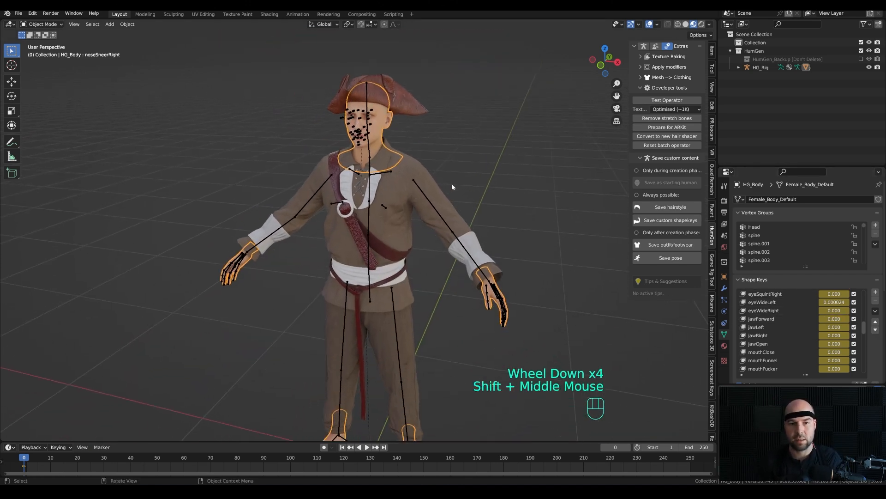
click(472, 162)
key(ctrl+s)
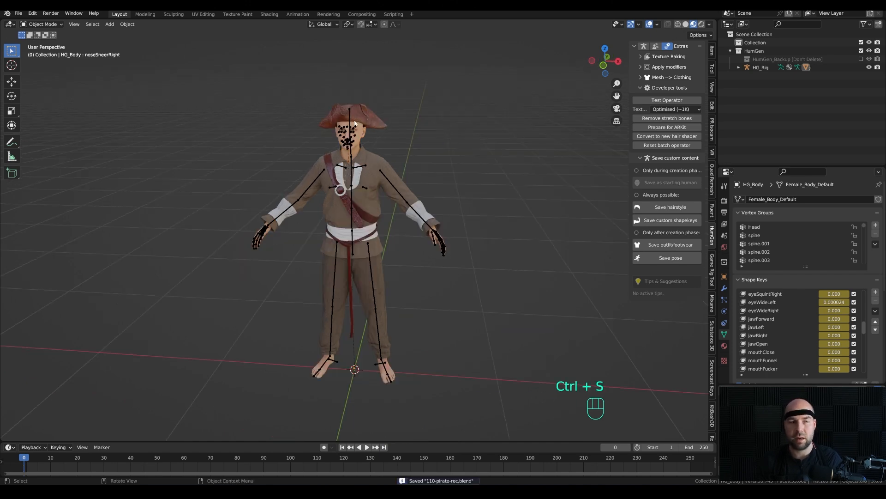
Import Idle.fbx from the 110-rokoko folder as FBX with Automatic Bone Orientation enabled
click(18, 13)
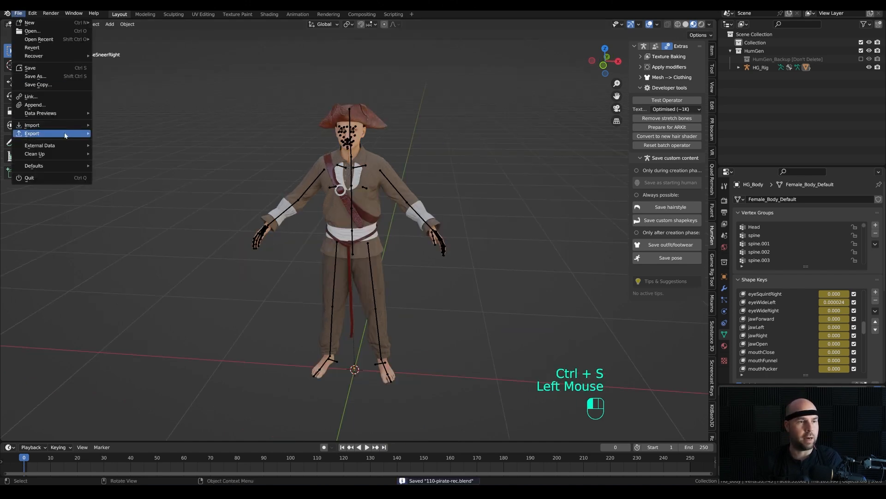
mouse_move(41, 126)
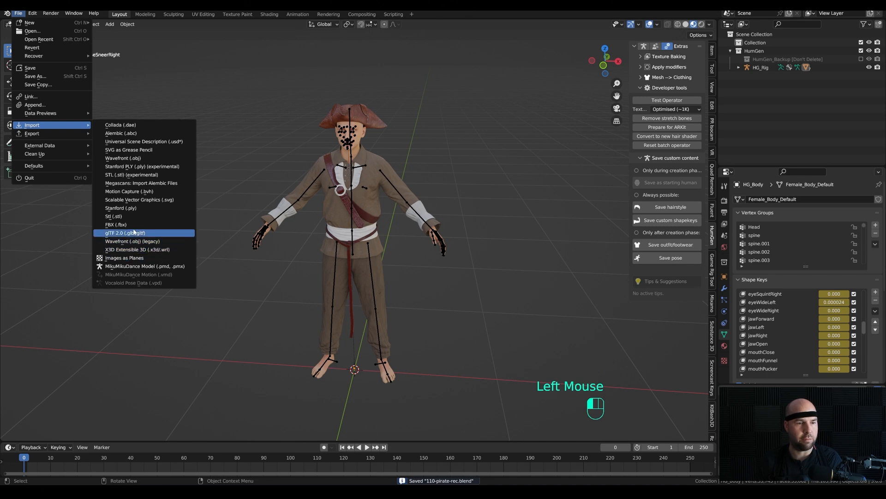
click(115, 225)
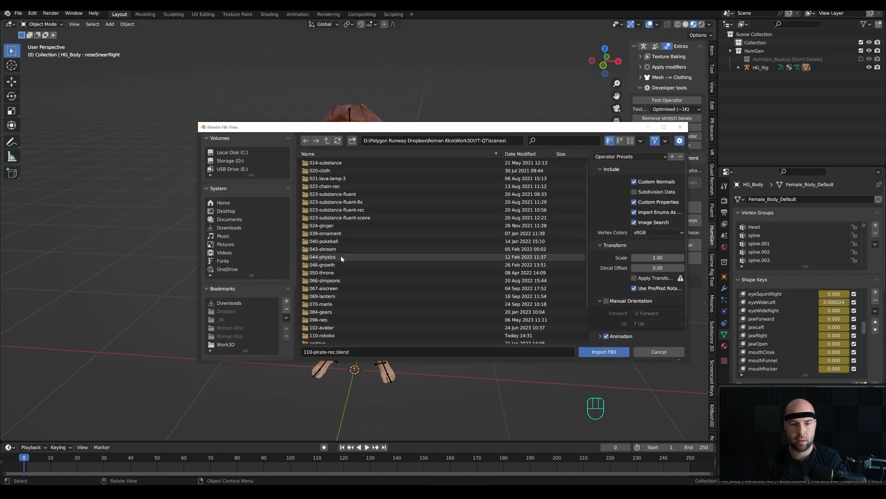
double_click(329, 336)
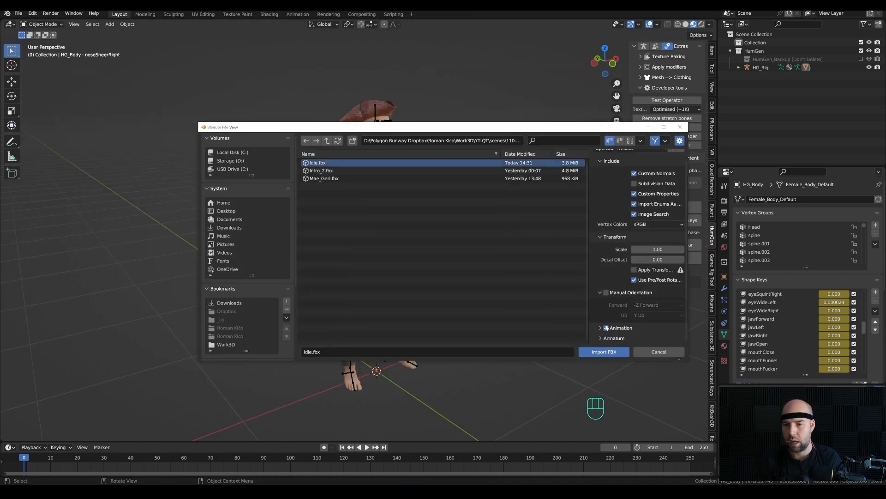
click(601, 340)
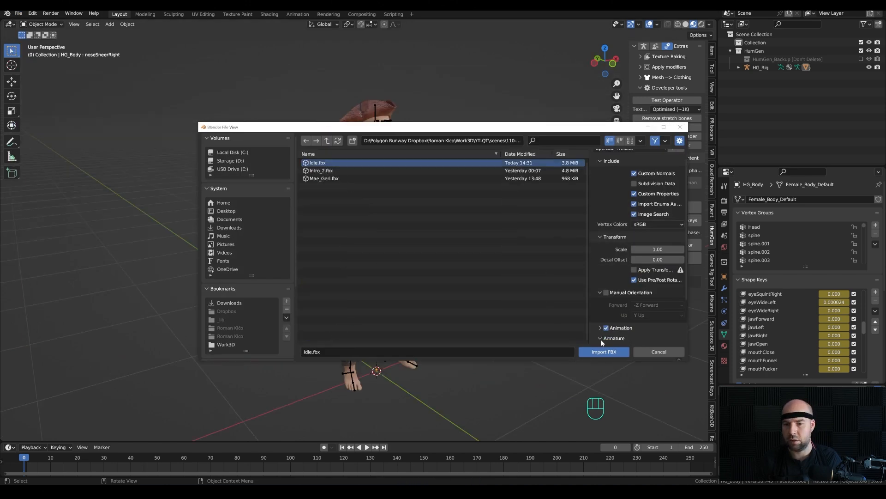
scroll(650, 320, down, 3)
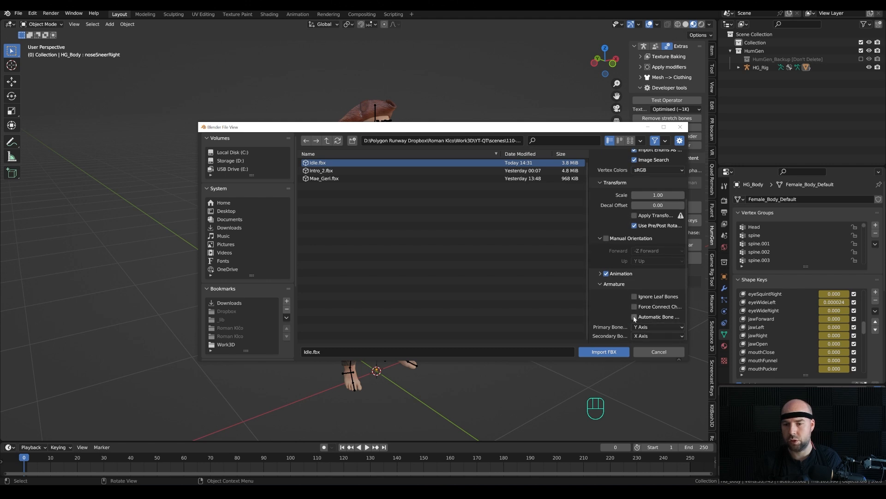
click(634, 317)
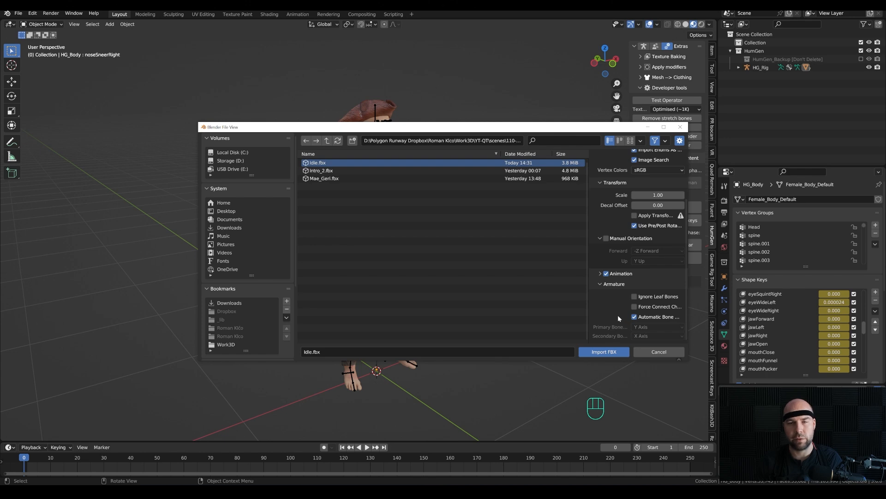
click(609, 351)
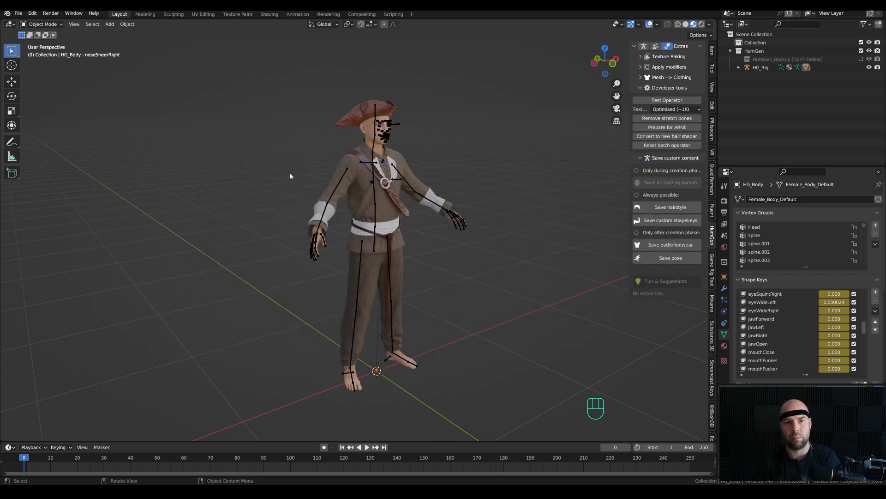
Switch the viewport to Solid shading and set the imported Root armature to Rest Position
middle_drag(440, 225, 347, 234)
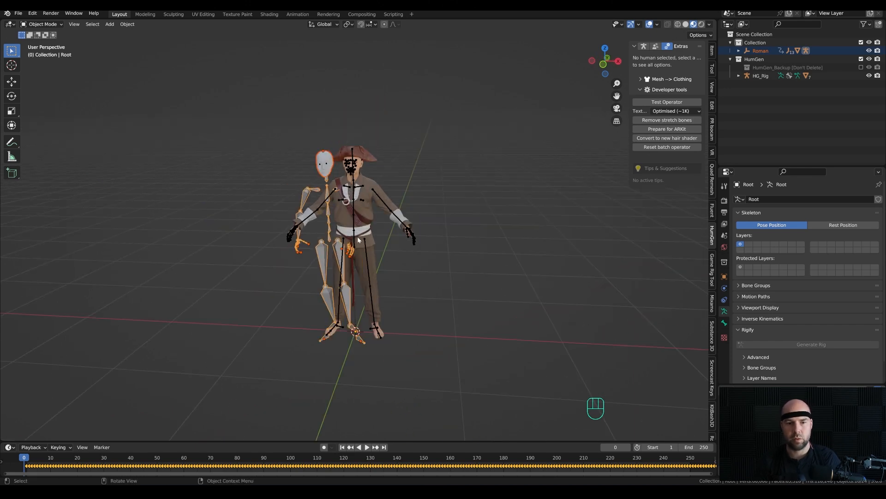
key(z)
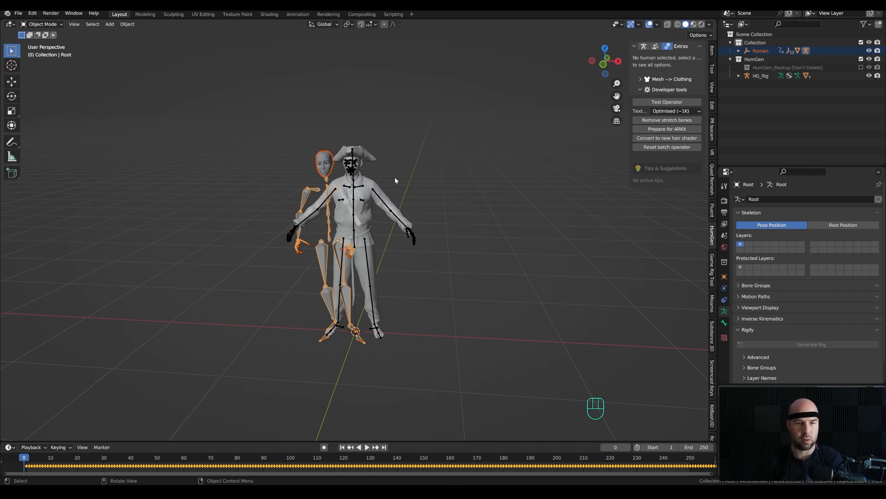
click(414, 278)
click(325, 243)
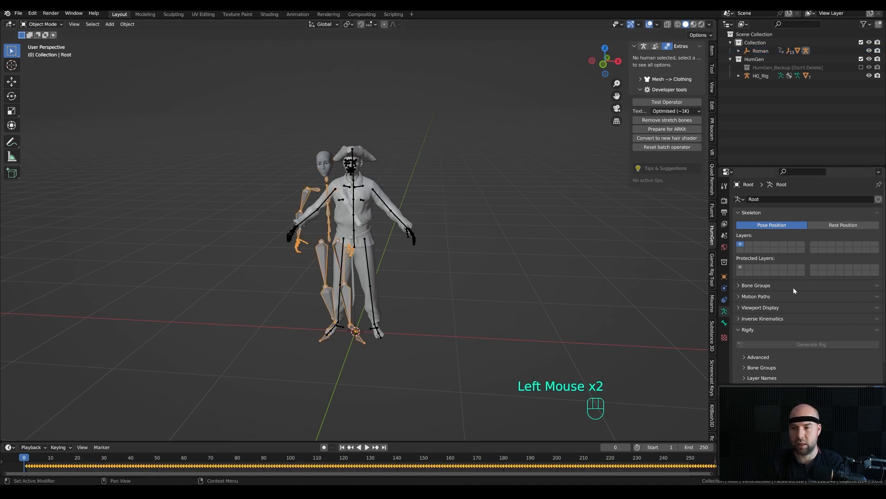
click(843, 225)
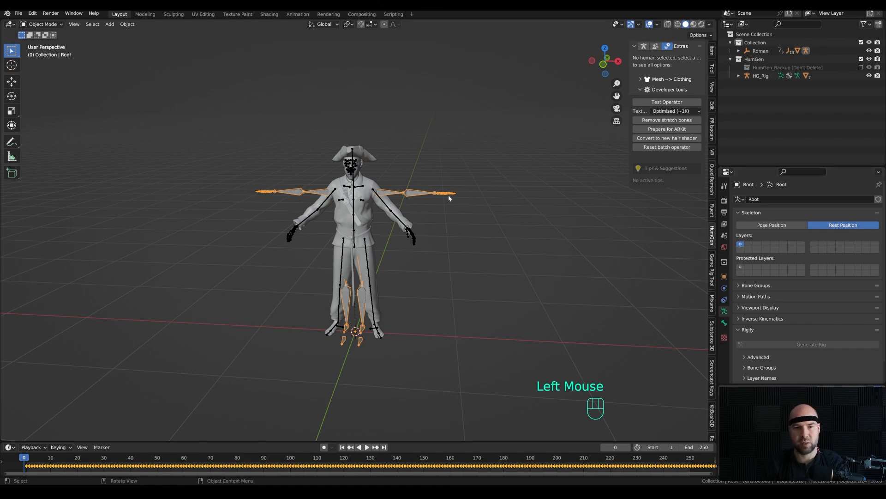
Turn on X-ray in the front view and set the HG_Rig armature to Rest Position
key(KP_1)
key(z)
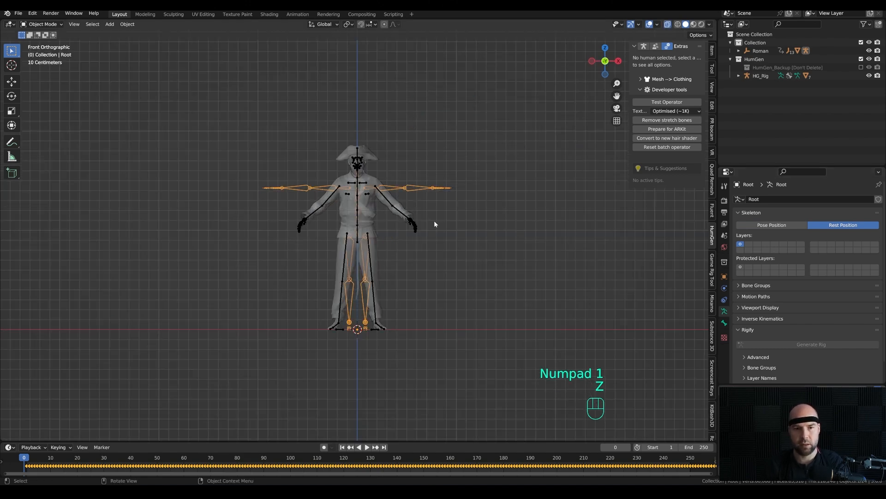
scroll(399, 185, up, 3)
scroll(421, 184, down, 3)
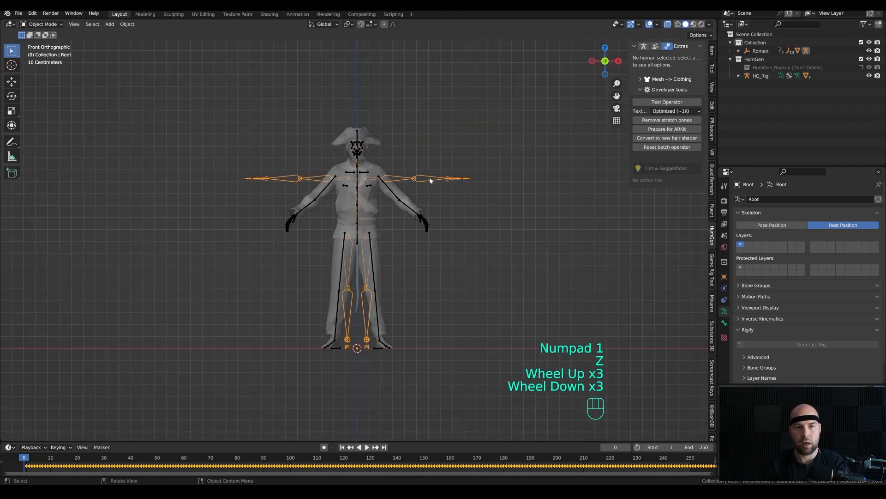
click(390, 190)
click(842, 226)
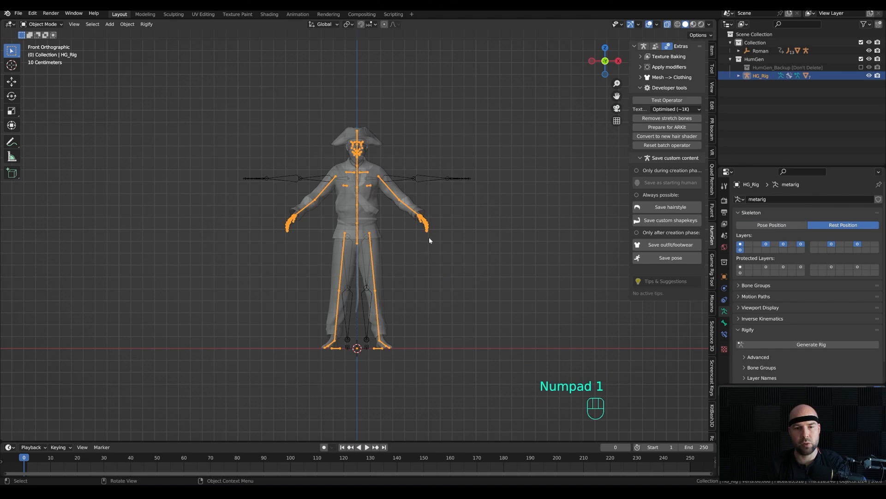
Compare the rest poses of the HG_Rig and imported Root armatures from several angles, keeping HG_Rig selected
middle_drag(434, 210, 356, 215)
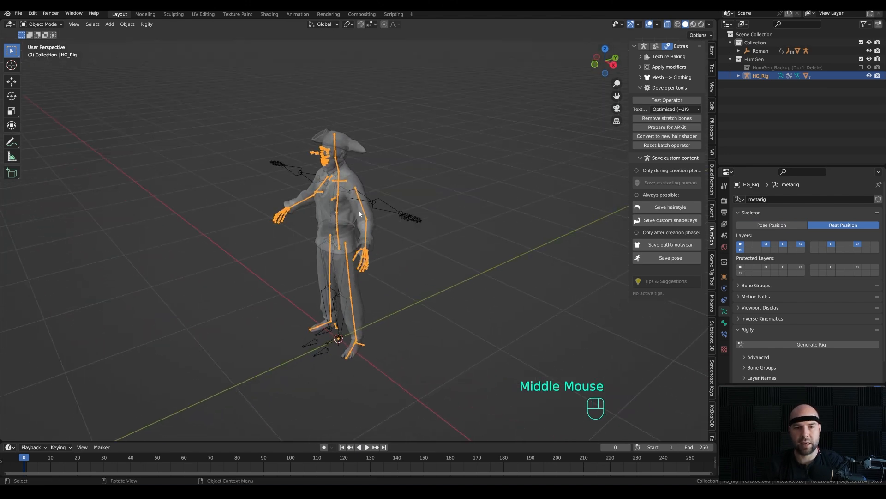
middle_drag(368, 256, 473, 234)
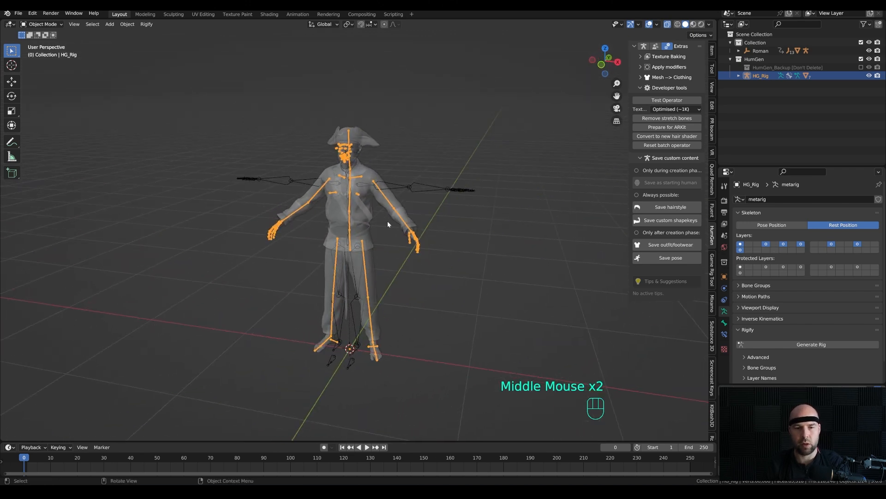
scroll(387, 221, up, 1)
middle_drag(387, 221, 418, 217)
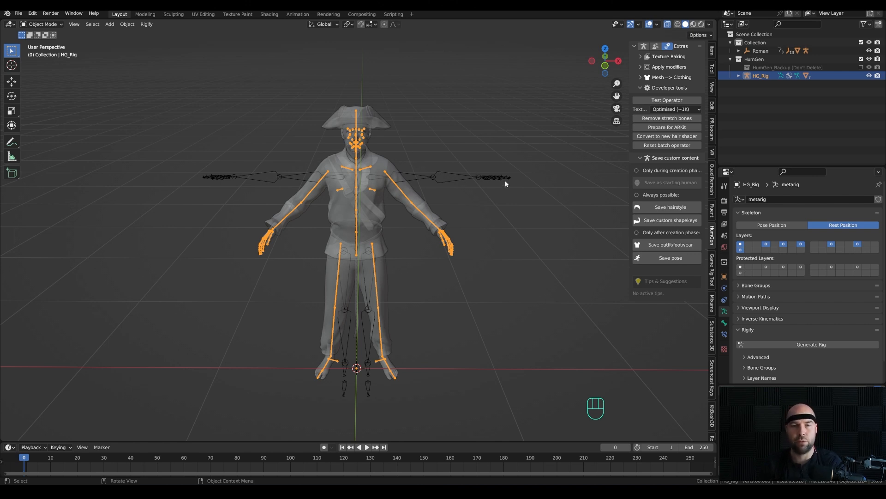
middle_drag(485, 213, 344, 164)
middle_drag(345, 261, 410, 260)
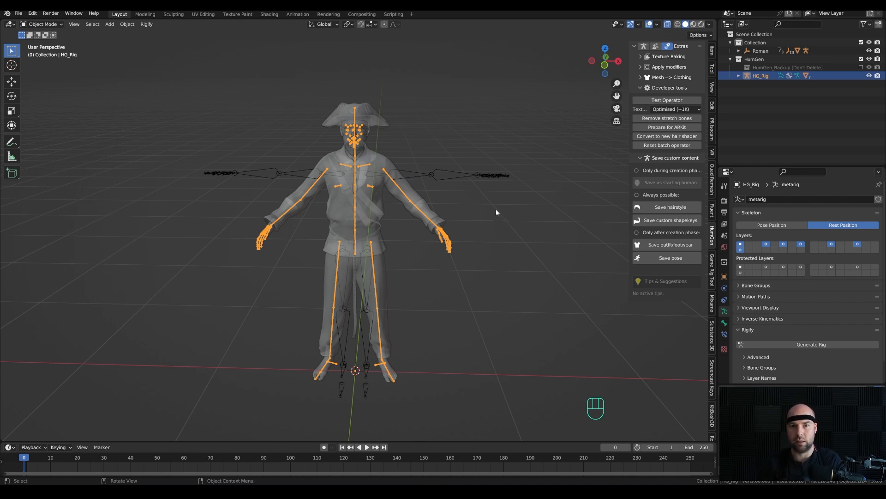
click(457, 201)
click(402, 195)
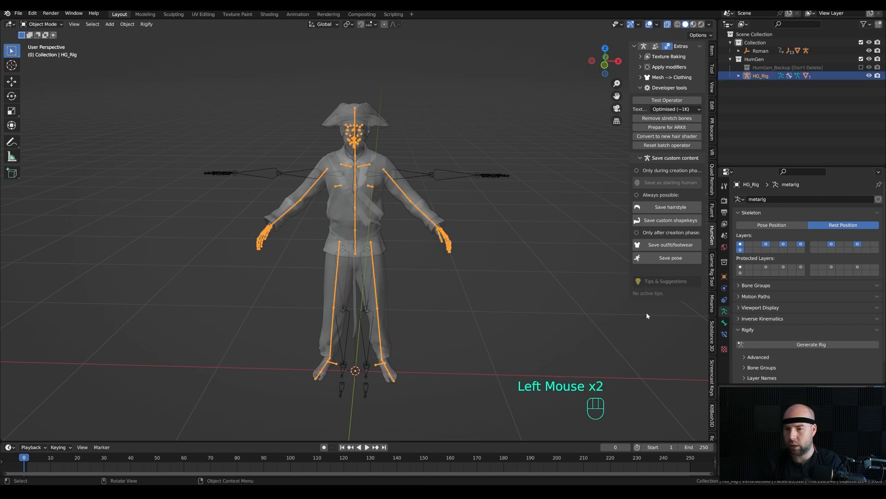
Set Root as the source and HG_Rig as the target armature for Rokoko retargeting
scroll(712, 235, down, 4)
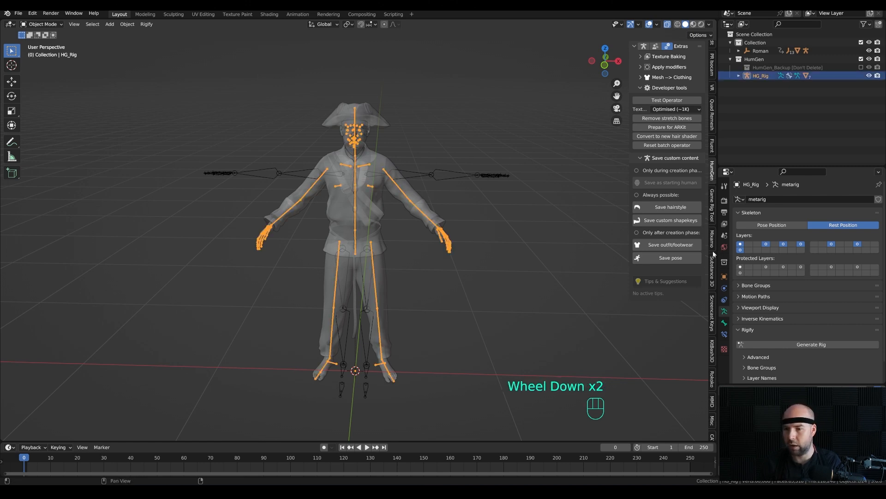
click(713, 340)
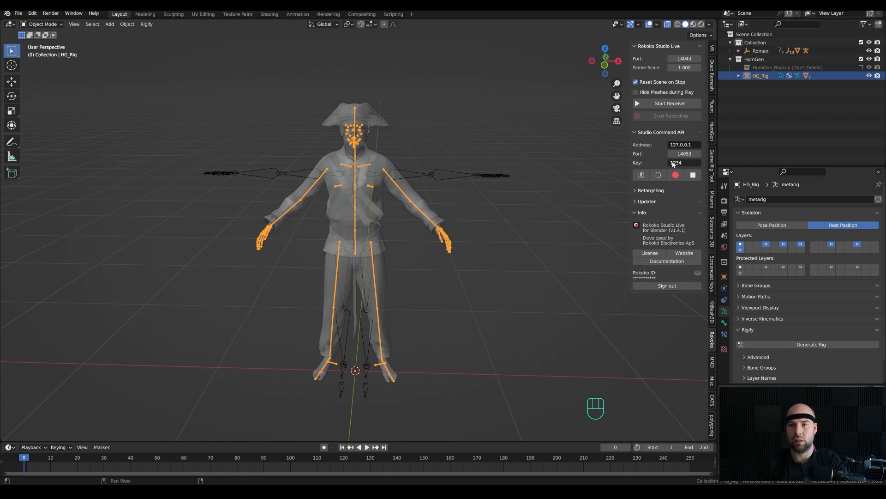
click(638, 191)
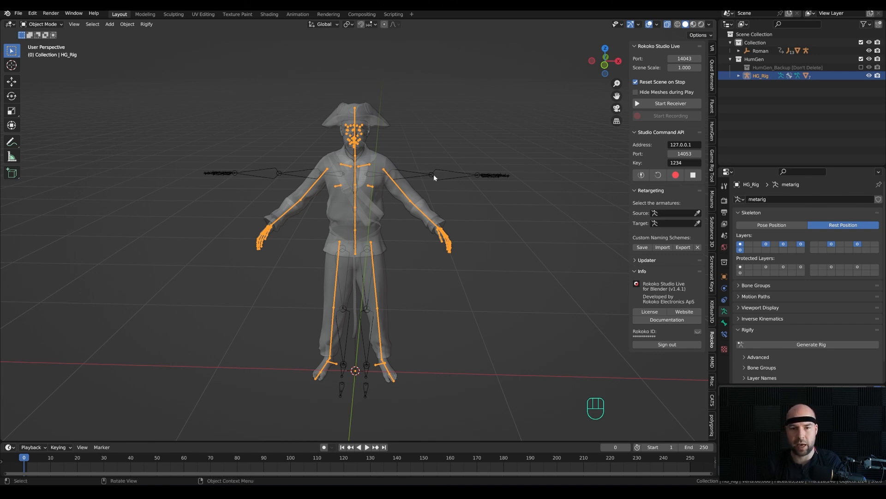
click(697, 212)
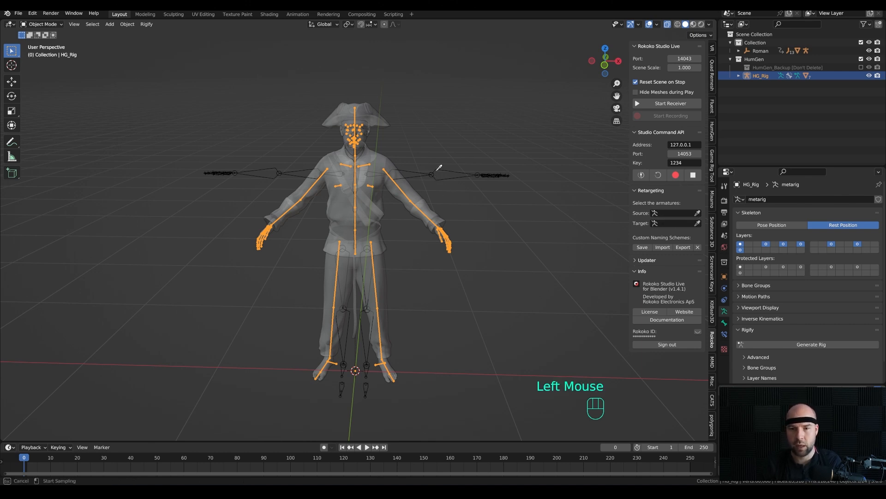
click(461, 175)
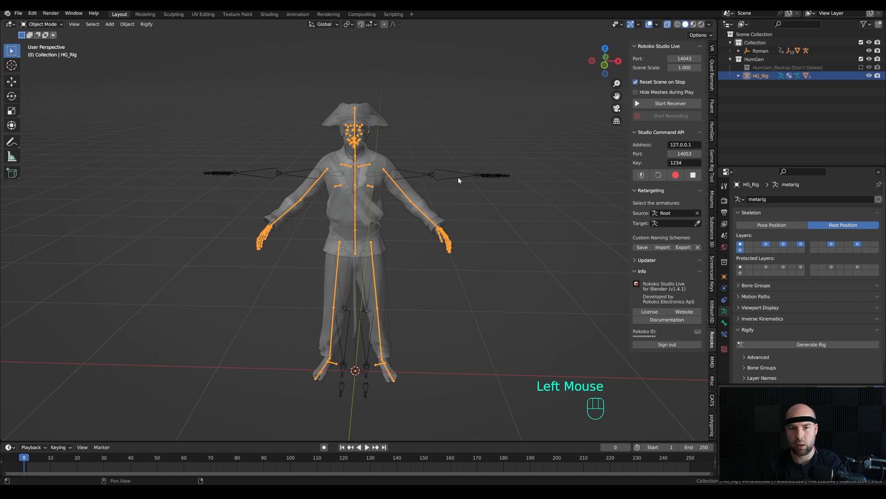
click(672, 222)
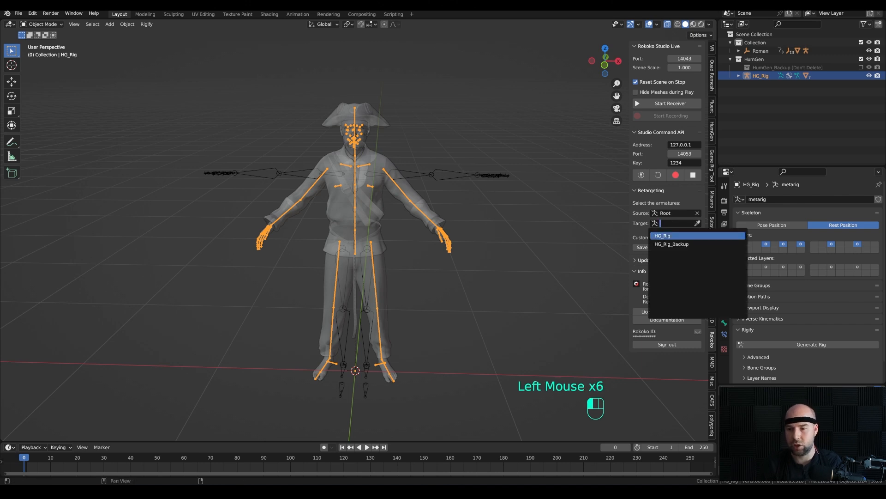
click(672, 236)
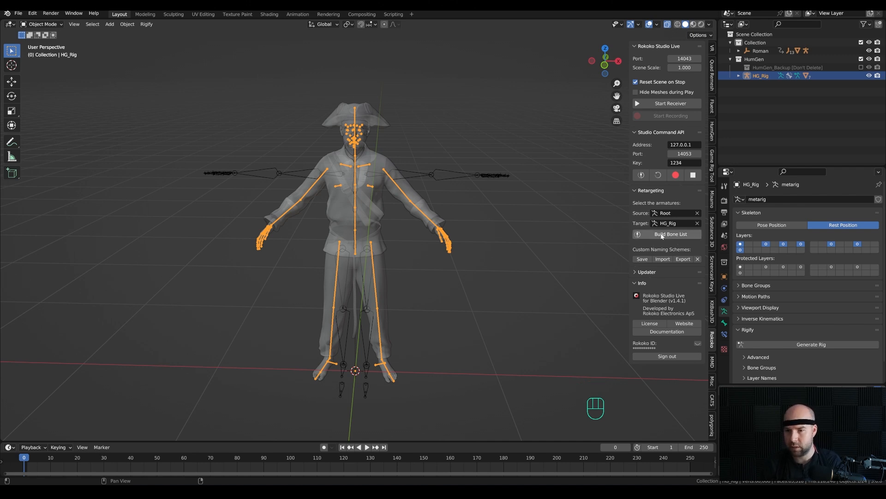
Build the Rokoko bone list and review how the Root bones map to the HG_Rig bones, from hips to toes
click(662, 235)
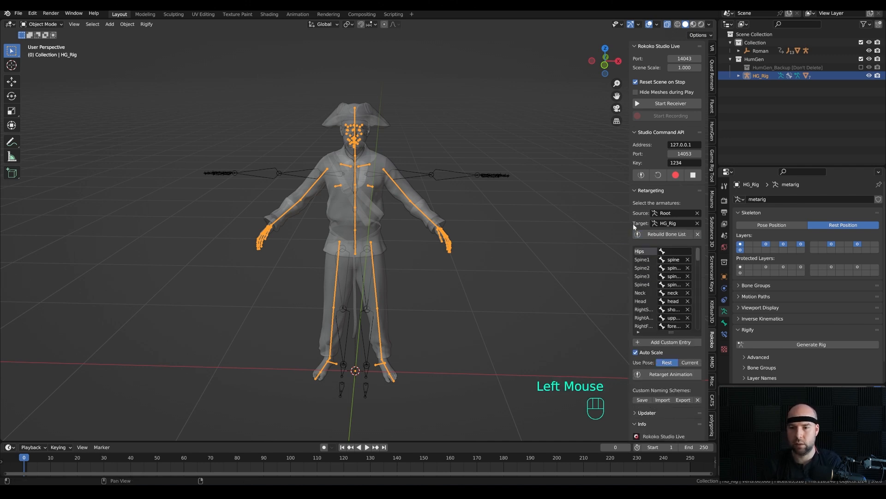
drag(628, 224, 521, 229)
drag(698, 254, 698, 263)
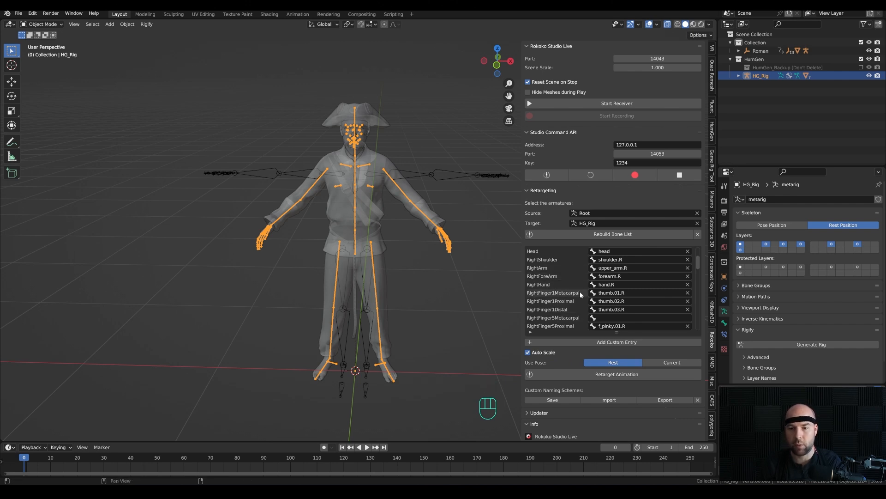
mouse_move(699, 264)
mouse_down()
mouse_move(697, 317)
mouse_move(703, 251)
mouse_up()
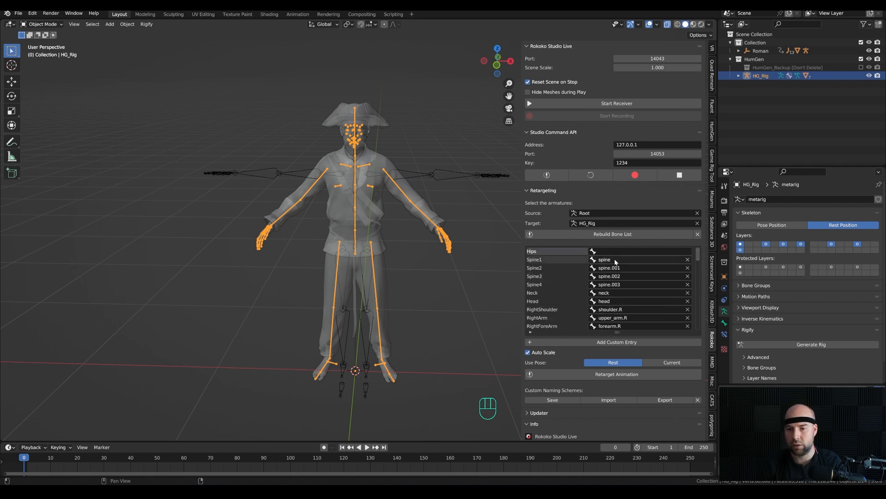
mouse_move(699, 256)
mouse_down()
mouse_move(695, 320)
mouse_move(699, 254)
mouse_up()
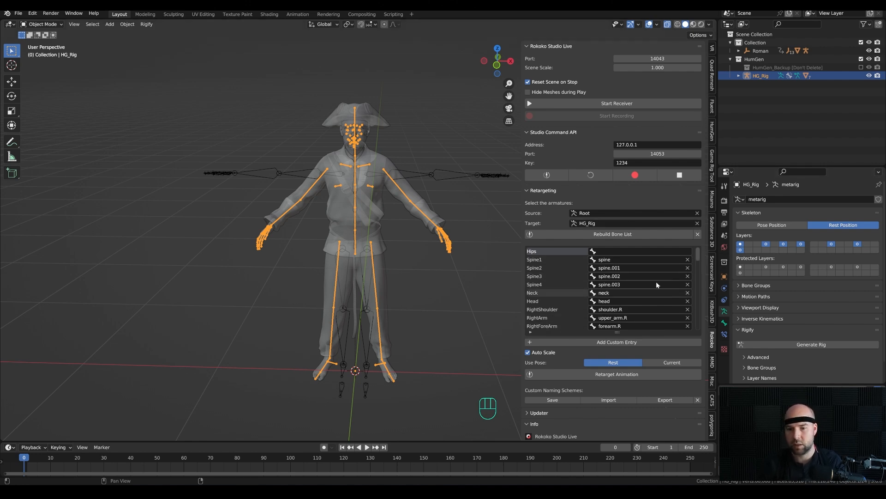
drag(698, 256, 700, 326)
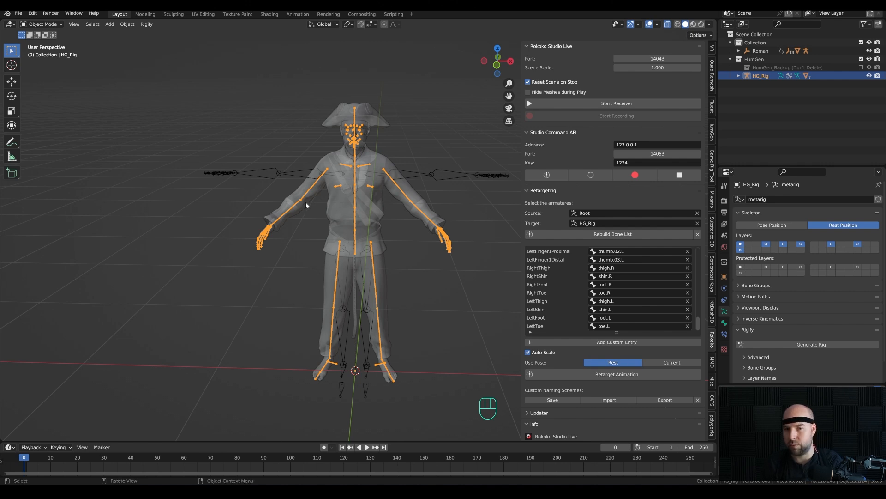
click(617, 374)
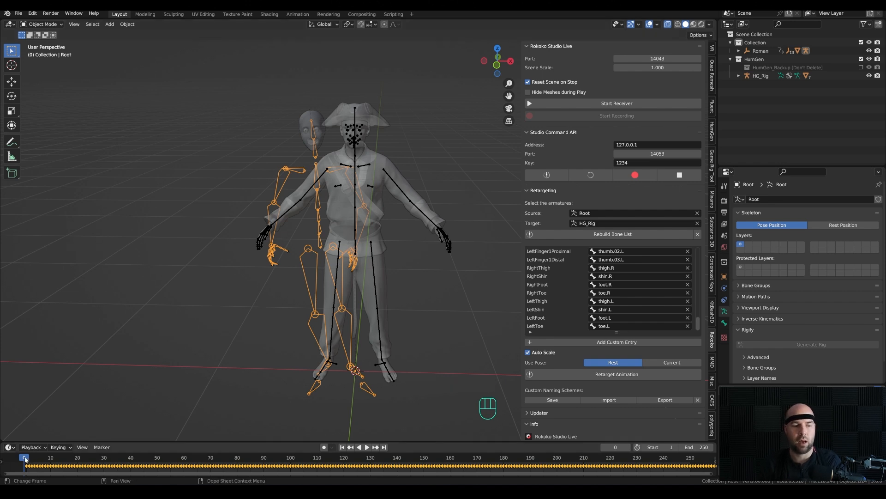
Clear all pose transforms on every bone of the Root armature
key(ctrl+Tab)
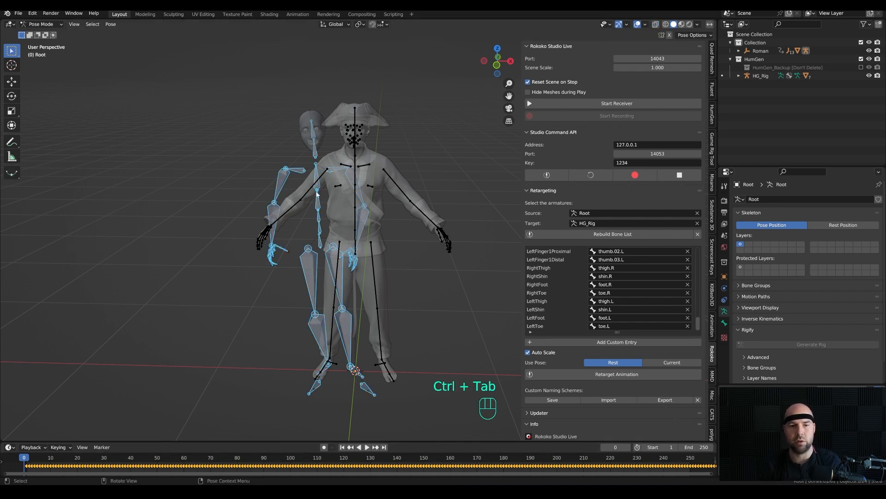
key(a)
click(110, 24)
mouse_move(176, 44)
click(209, 46)
Enable X-axis mirroring and rotate Root's LeftArm bone down in the front view so both arms match HG_Rig's pose
click(386, 182)
key(ctrl+Tab)
click(485, 172)
key(KP_1)
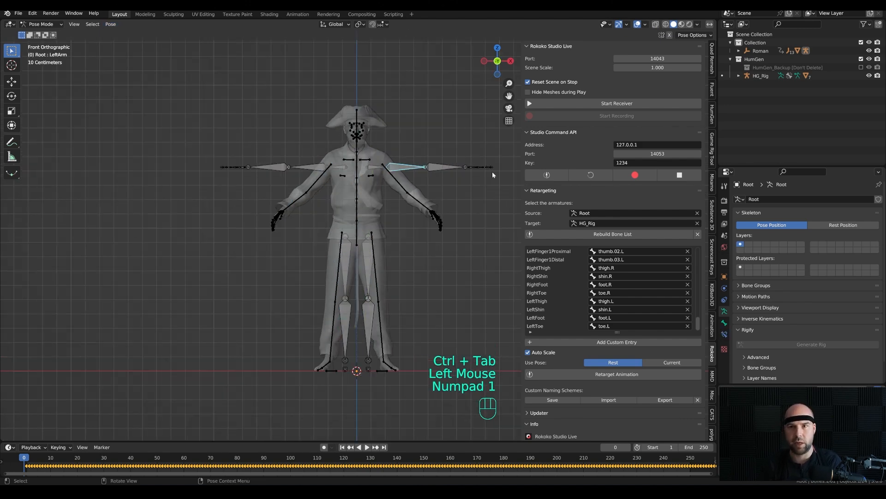
click(669, 36)
key(r)
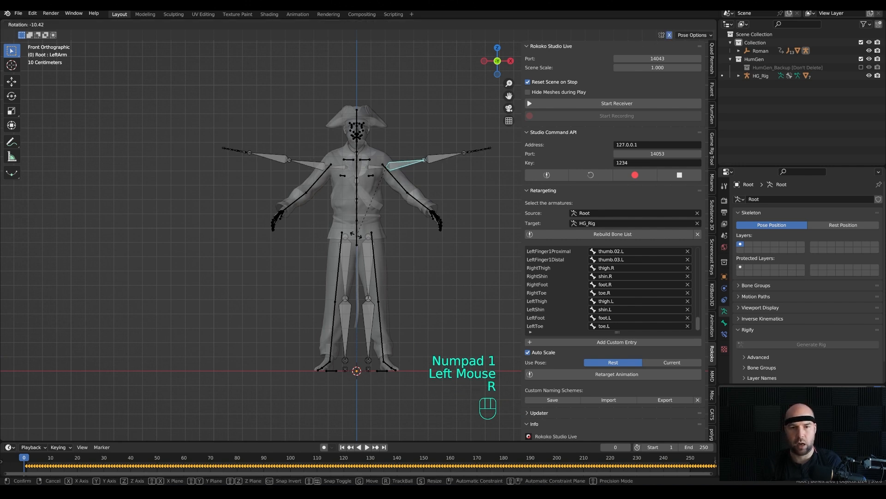
click(263, 191)
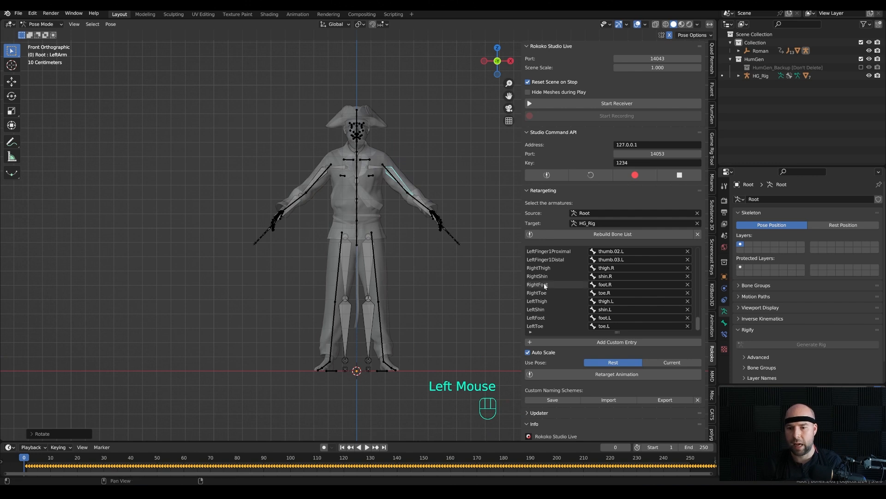
Set the retargeting to use the Current pose and switch the HG_Rig armature to Pose Position
click(677, 363)
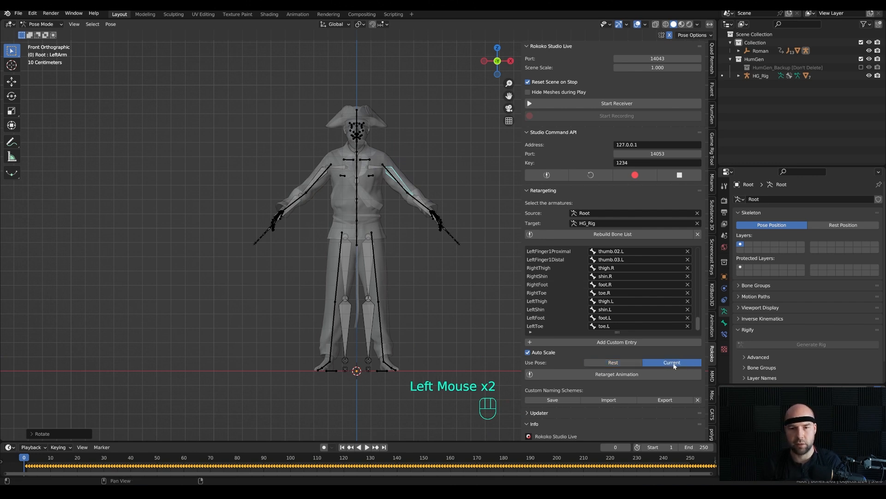
key(ctrl+Tab)
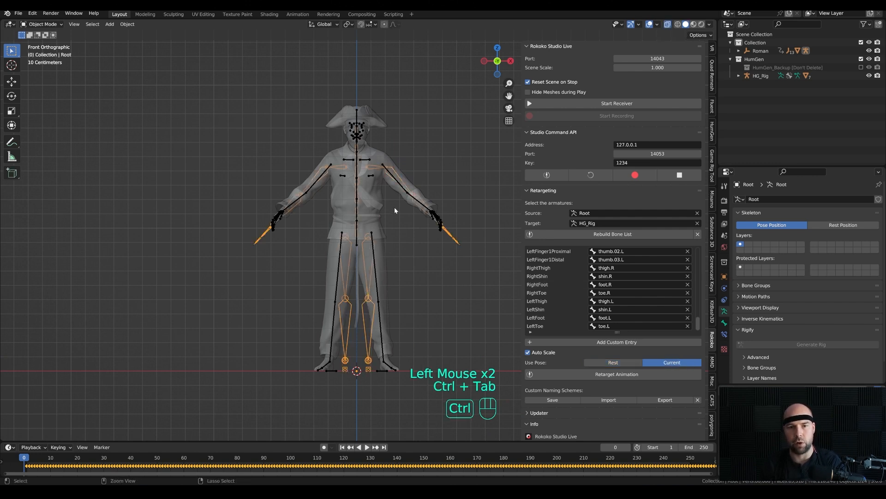
click(394, 180)
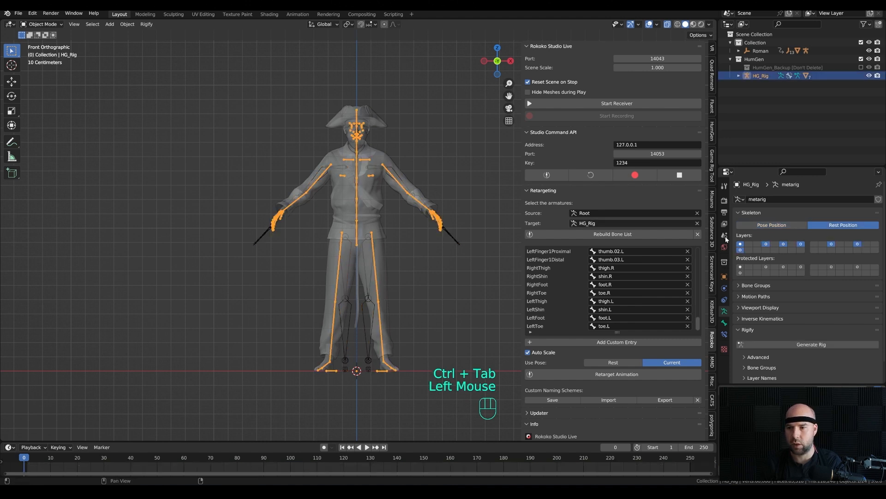
click(772, 225)
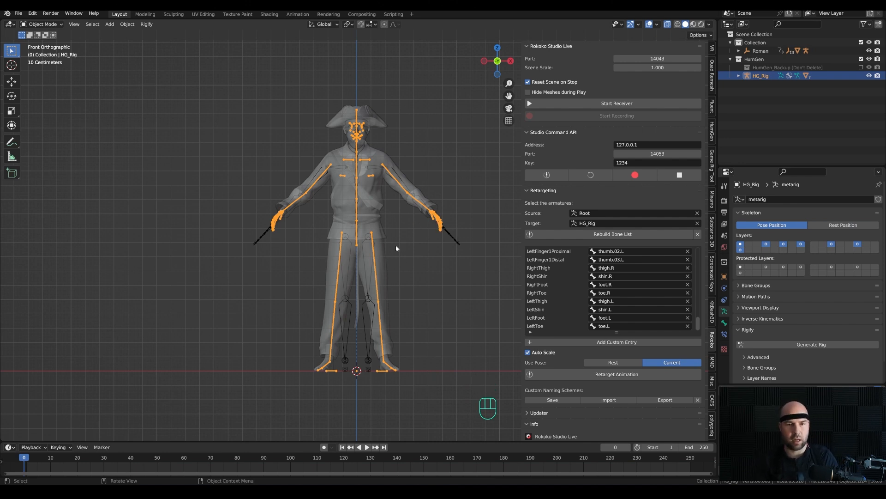
Return the HG_Rig and Root armatures to Rest Position
click(843, 225)
click(455, 236)
click(824, 226)
click(772, 225)
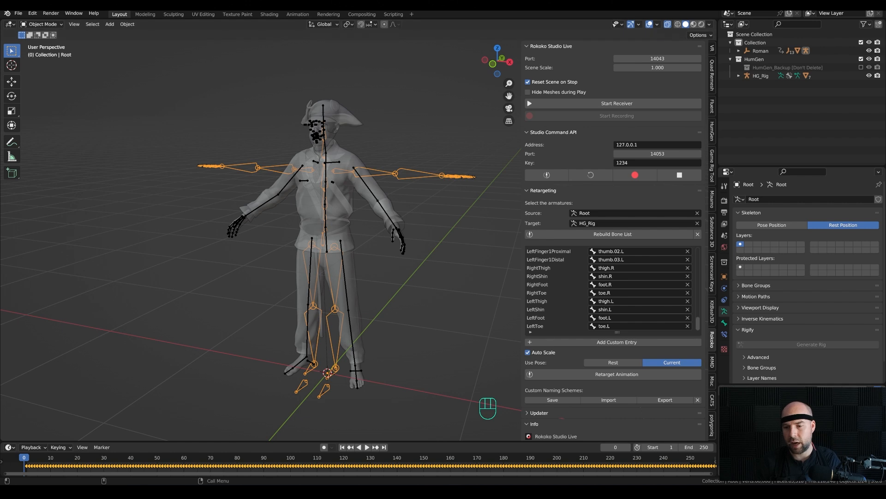
Select the HG_Rig armature and start pose mode with the CATS add-on
click(713, 399)
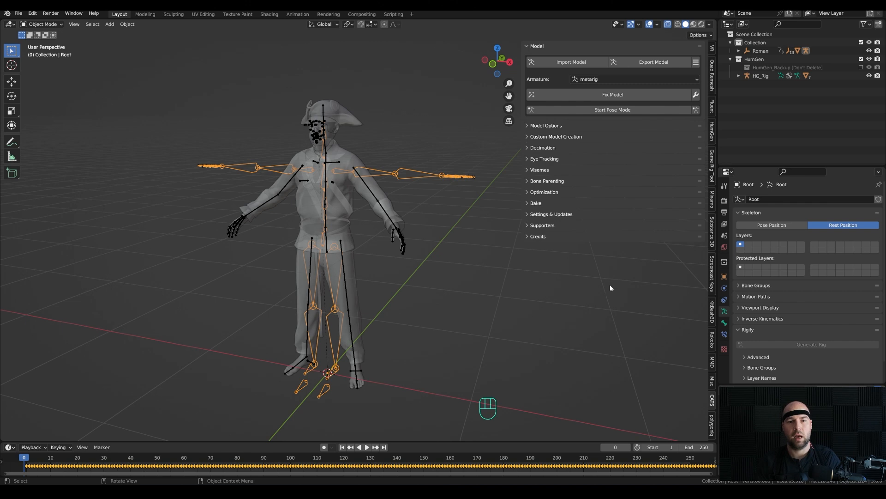
click(351, 160)
click(359, 180)
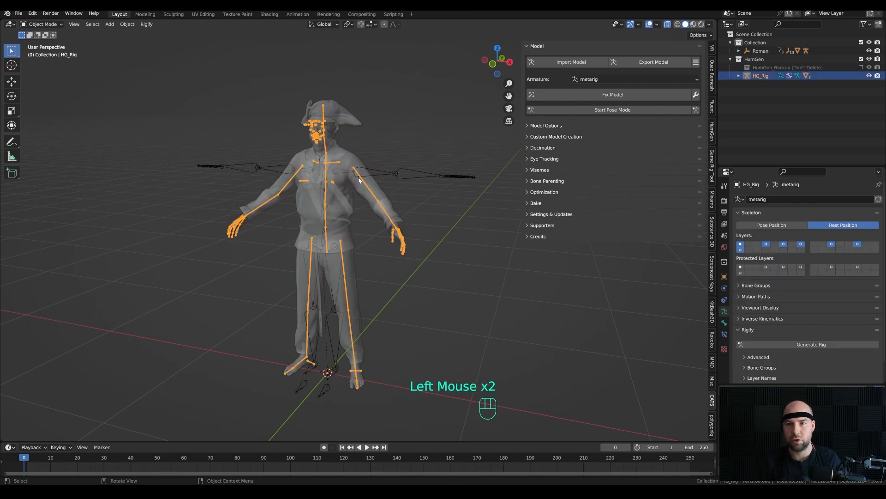
click(589, 111)
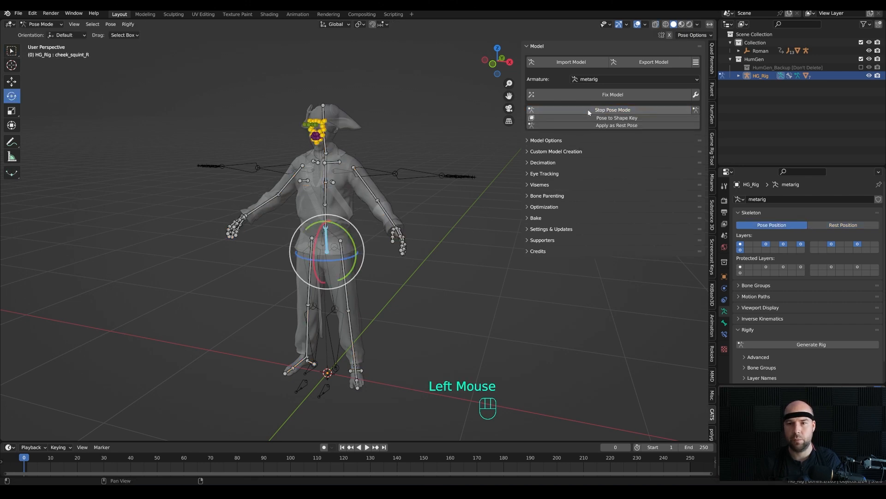
Rotate HG_Rig's left upper arm and forearm, mirrored across X, into a straight T-pose matching the Root armature's arms
click(372, 189)
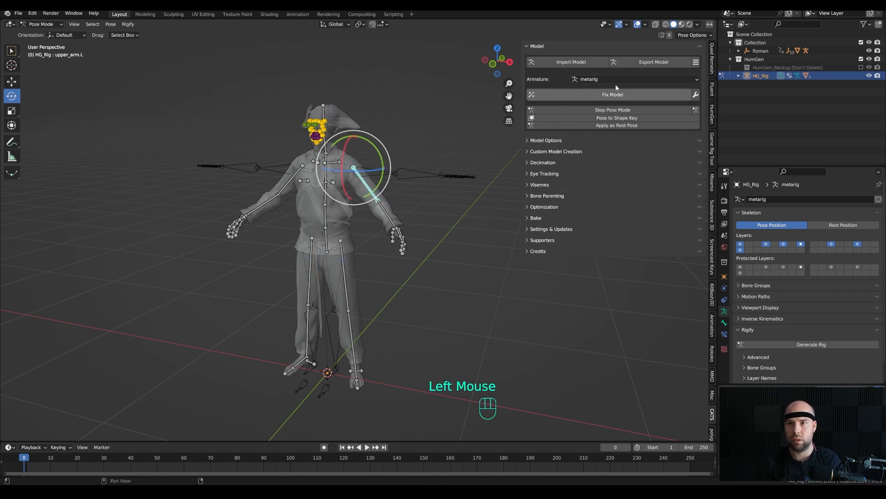
click(597, 125)
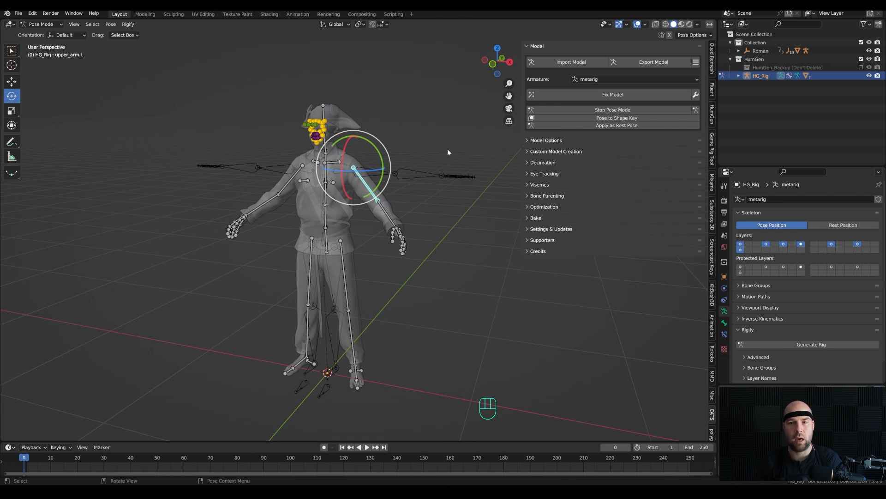
key(KP_1)
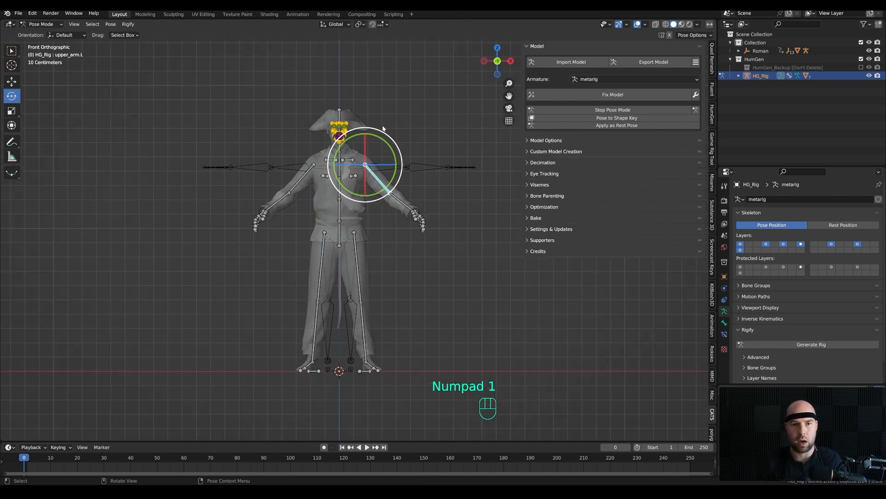
shift+middle_drag(442, 187, 435, 181)
drag(371, 164, 363, 126)
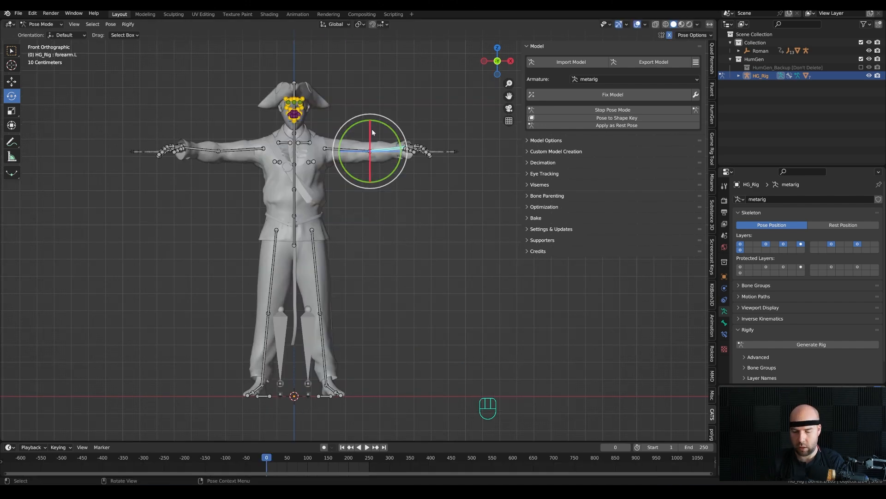
key(KP_7)
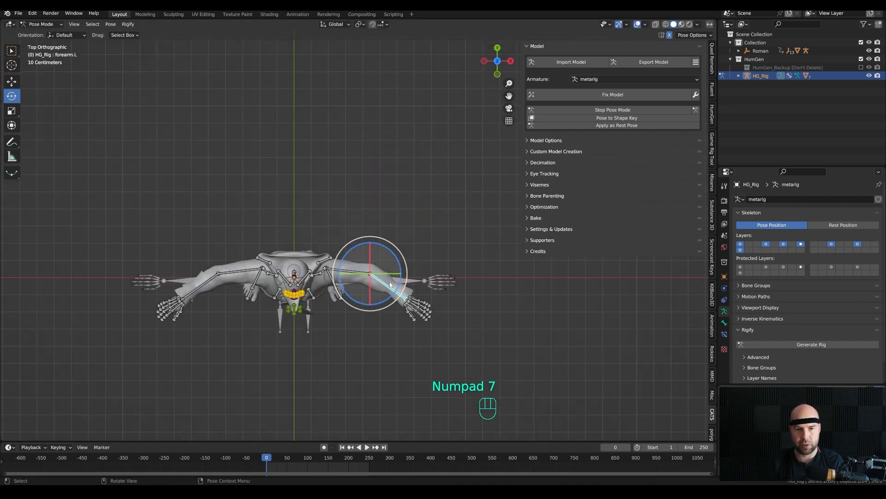
drag(395, 254, 400, 242)
Rotate HG_Rig's left thigh bone slightly inward in the front view, mirrored across X, to bring the legs closer to Root's
middle_drag(353, 356, 315, 291)
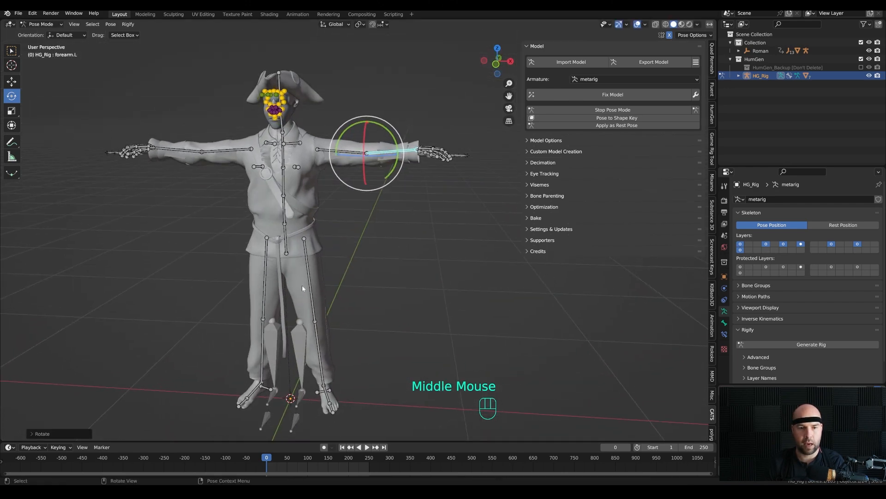
click(312, 290)
key(KP_1)
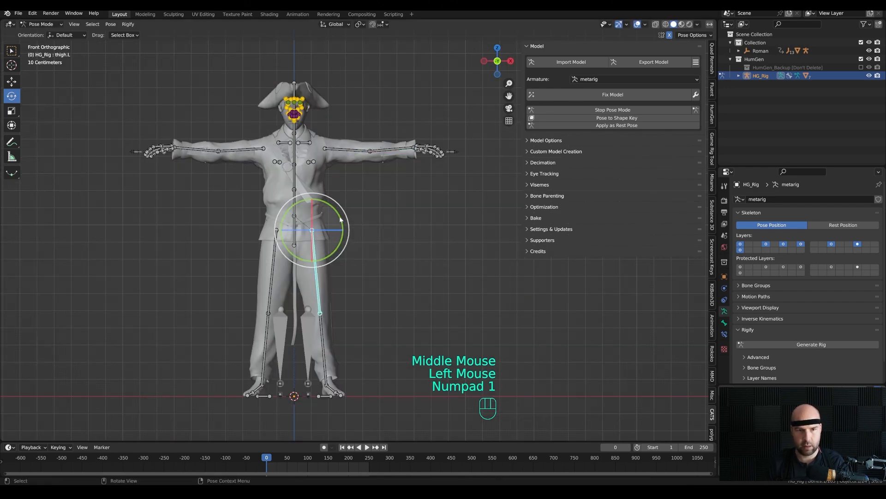
drag(342, 221, 341, 224)
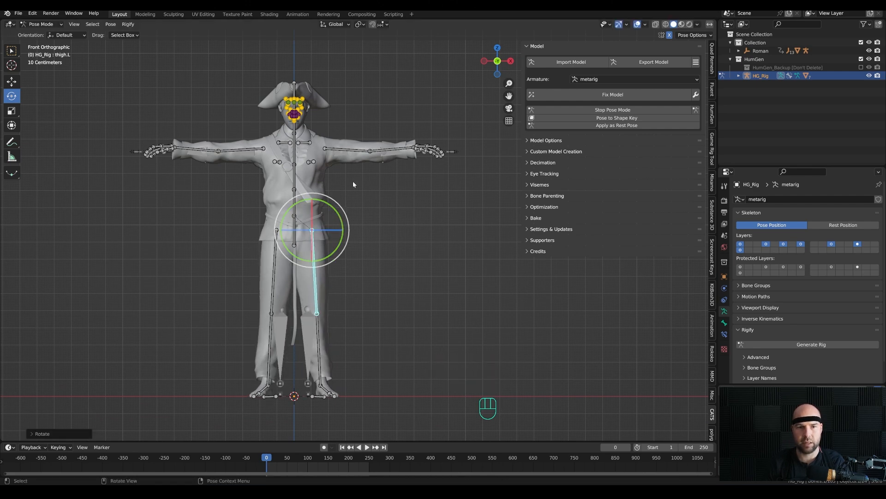
Select all HG_Rig bones and apply the T-pose as the rest pose with CATS
key(a)
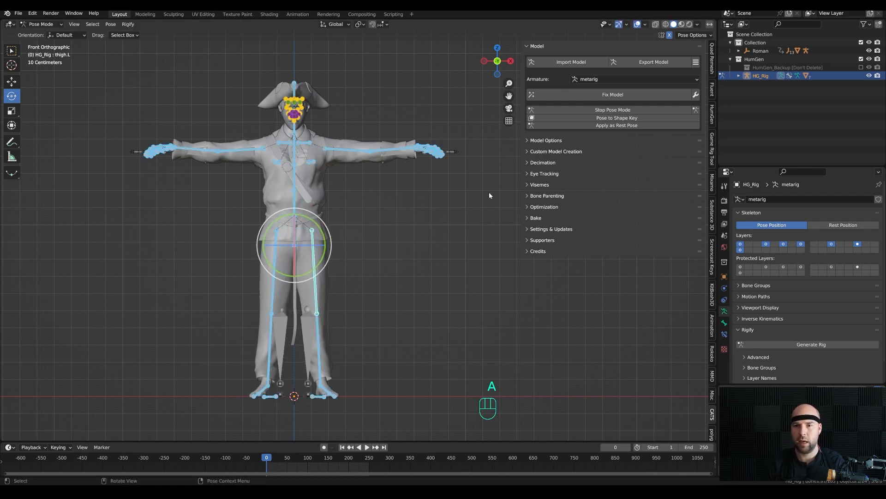
click(609, 126)
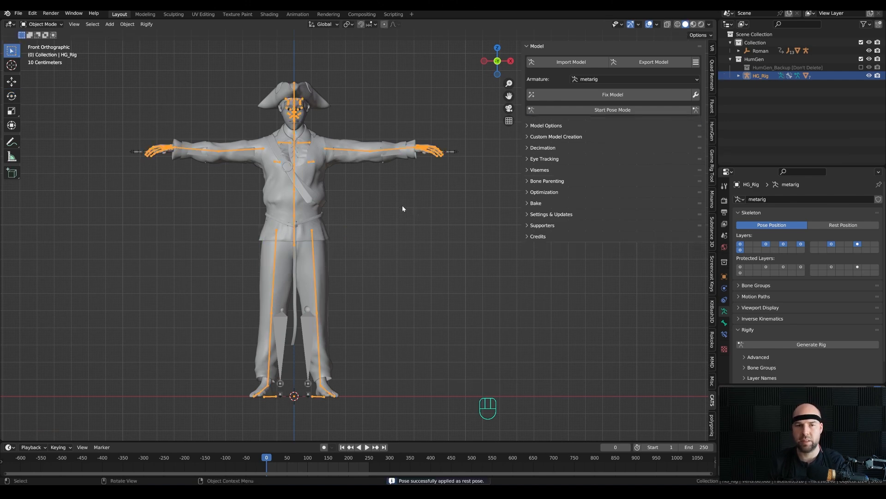
middle_drag(439, 171, 416, 183)
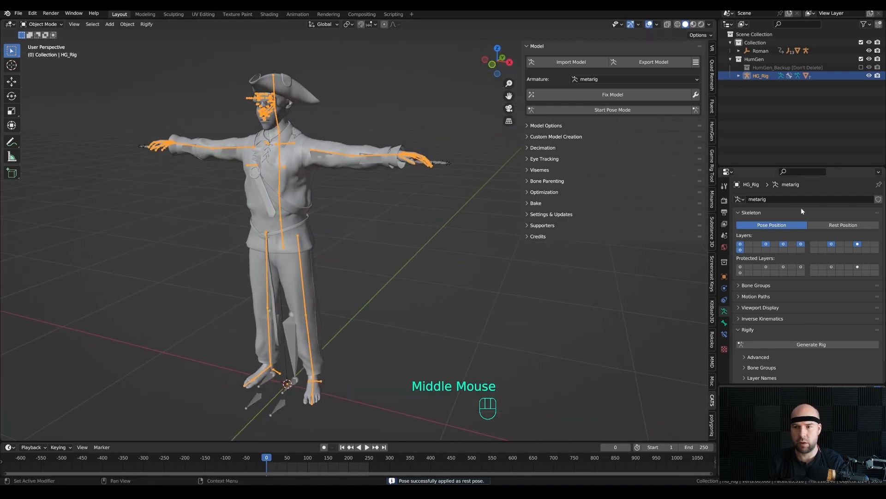
Switch the imported Root armature to Pose Position
click(393, 182)
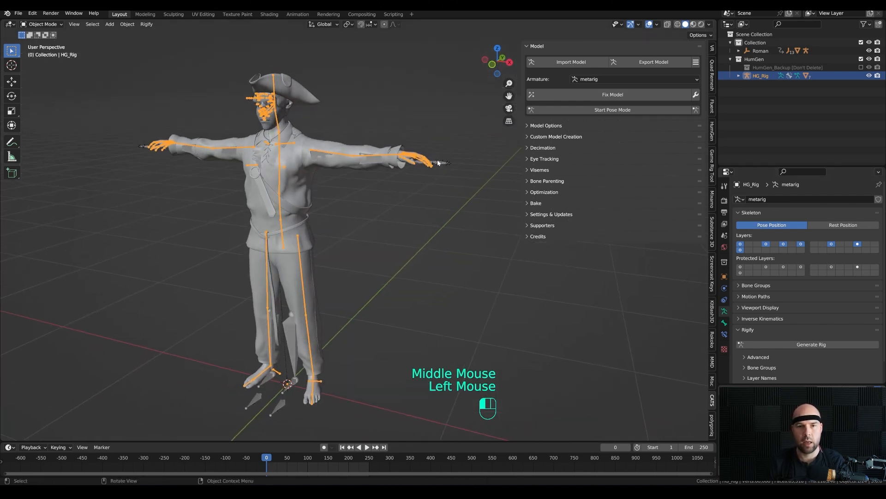
click(790, 227)
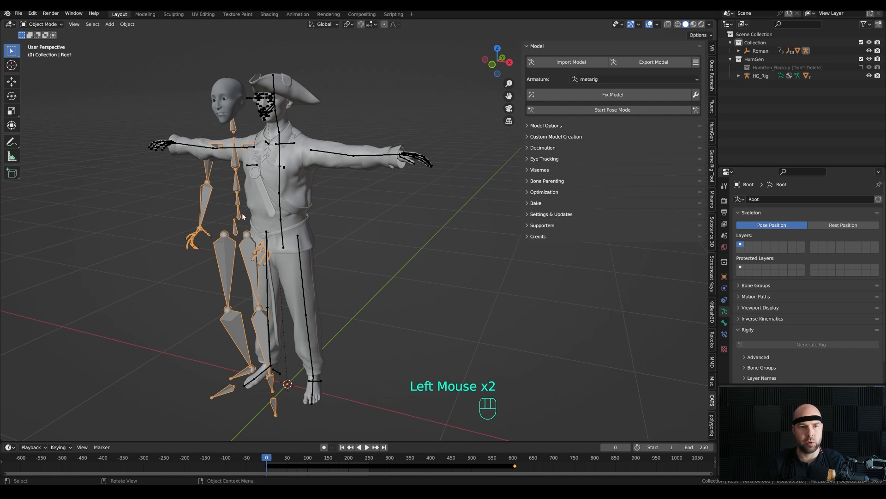
middle_drag(338, 205, 355, 208)
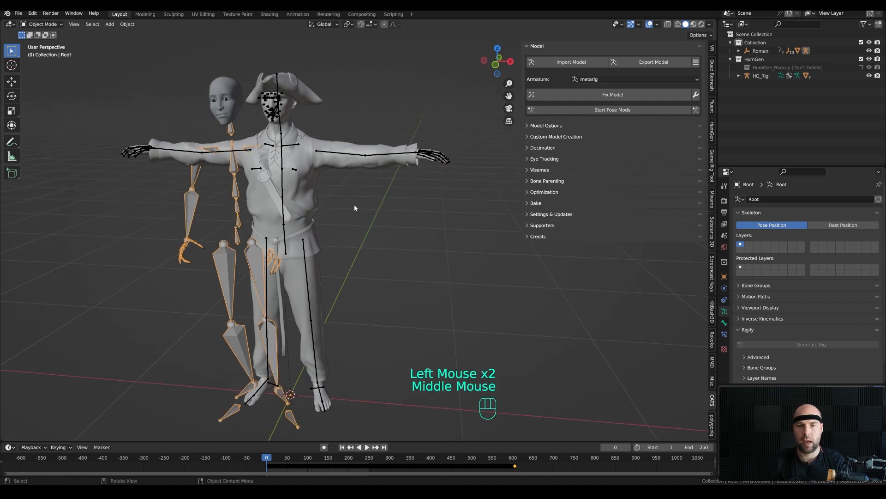
Set the Rokoko retargeting to use the Rest pose and retarget the animation onto HG_Rig
click(712, 339)
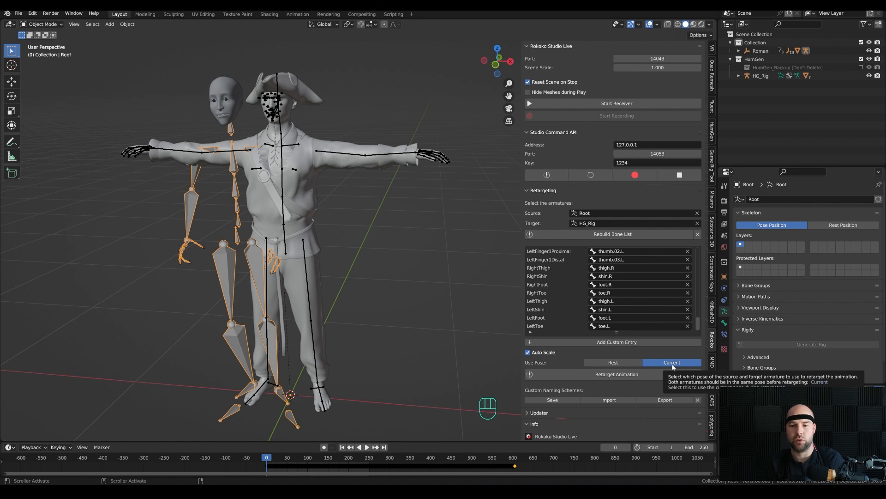
click(616, 364)
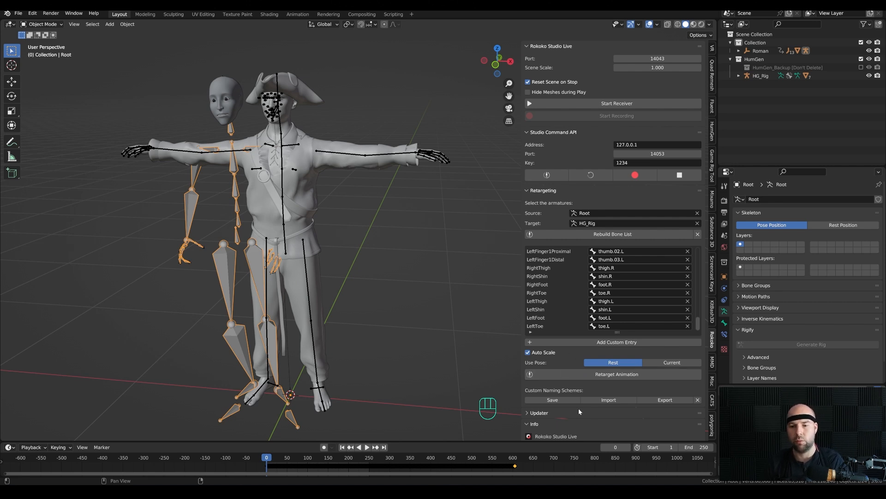
click(569, 374)
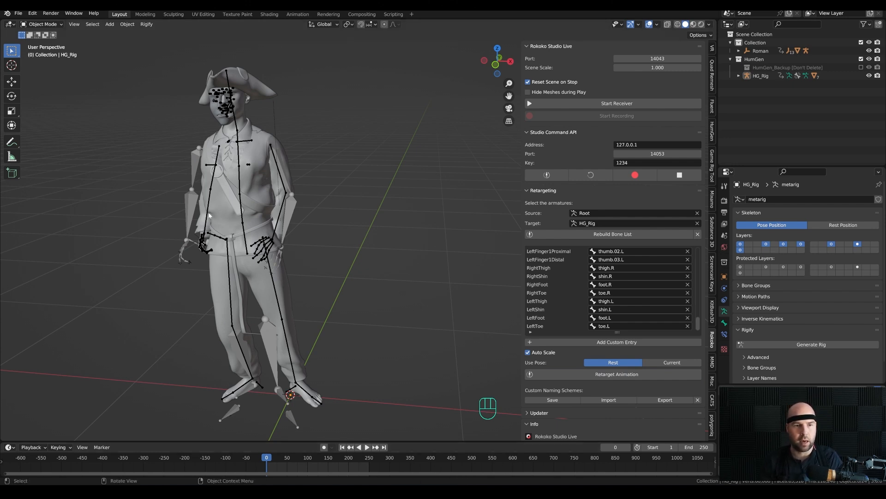
Exclude the imported Collection from the view layer, select HG_Rig and set the scene's end frame to 600
click(861, 43)
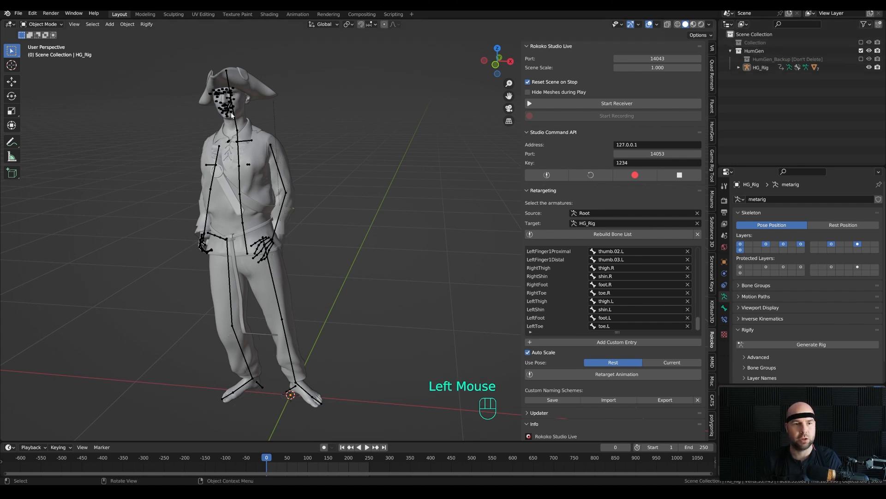
shift+middle_drag(325, 183, 370, 277)
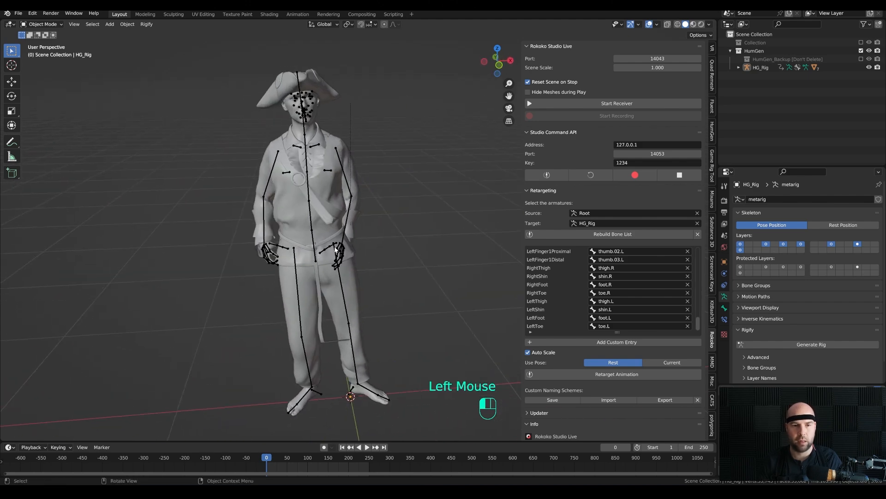
click(351, 423)
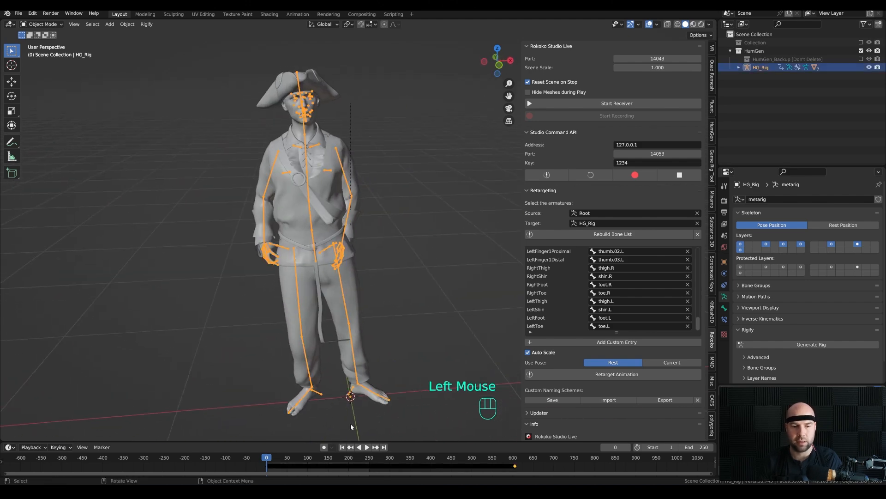
click(515, 458)
click(696, 447)
text(600)
key(Return)
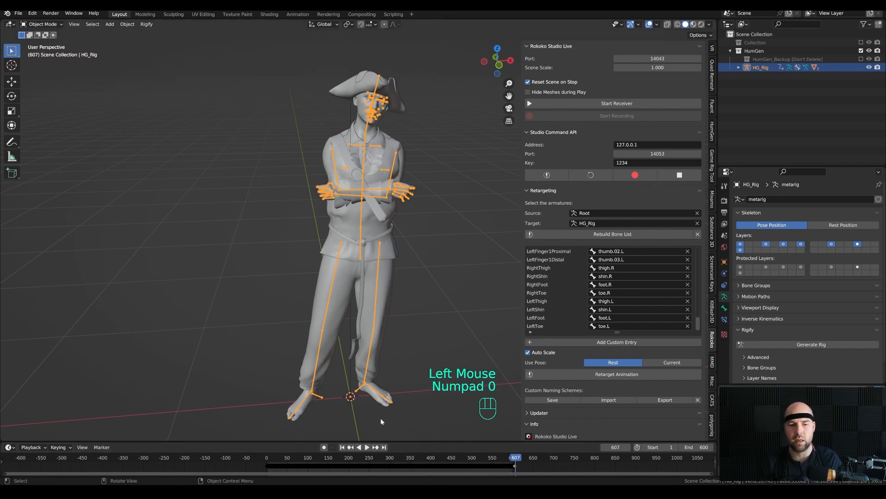
Play HG_Rig's retargeted animation from the start with the viewport overlays hidden to check the body motion
click(269, 457)
key(space)
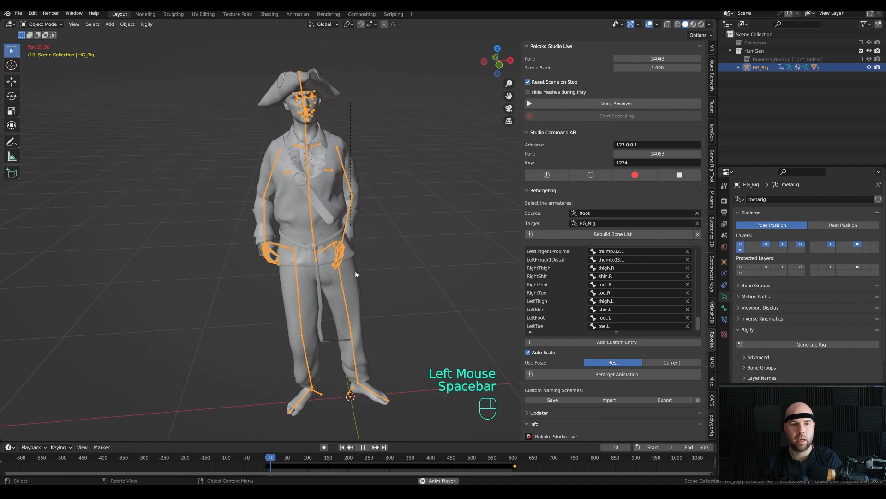
key(z)
mouse_move(425, 218)
middle_down()
mouse_move(400, 222)
mouse_move(428, 224)
mouse_move(423, 209)
mouse_move(422, 226)
middle_up()
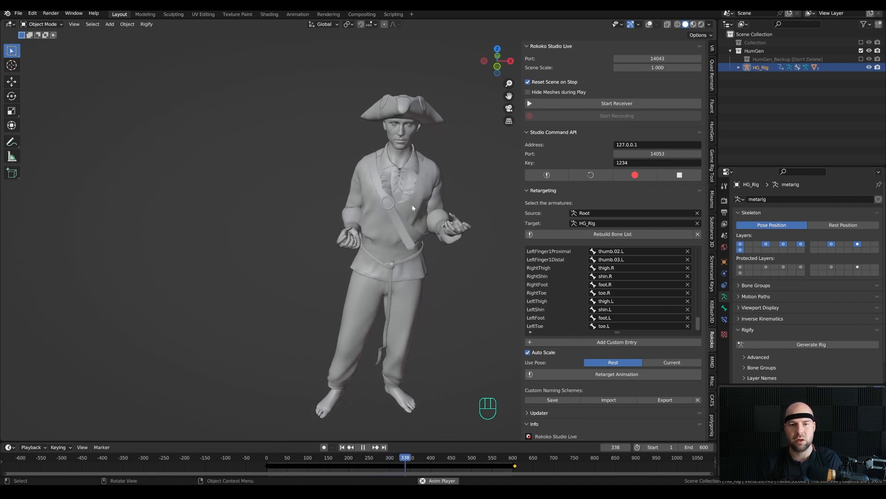
key(space)
click(345, 377)
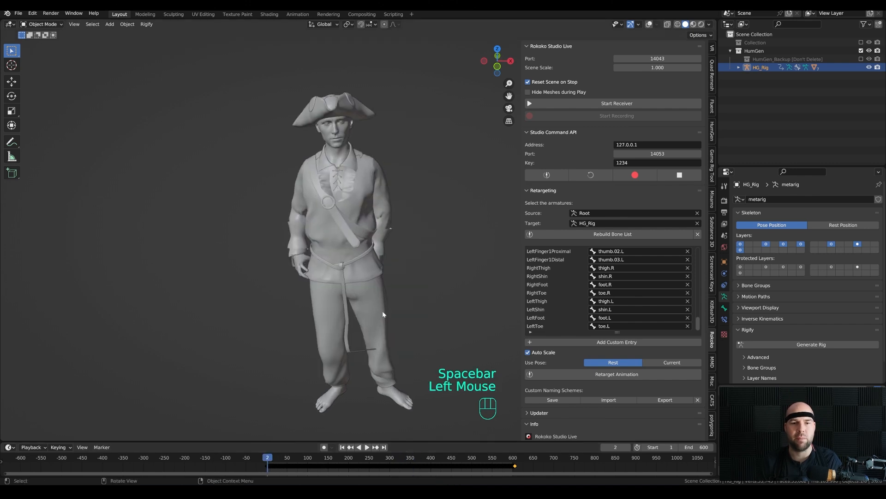
Put HG_Rig in Pose Mode and move the left shoulder bone outward about 0.04 m in the front view, mirrored across X
key(z)
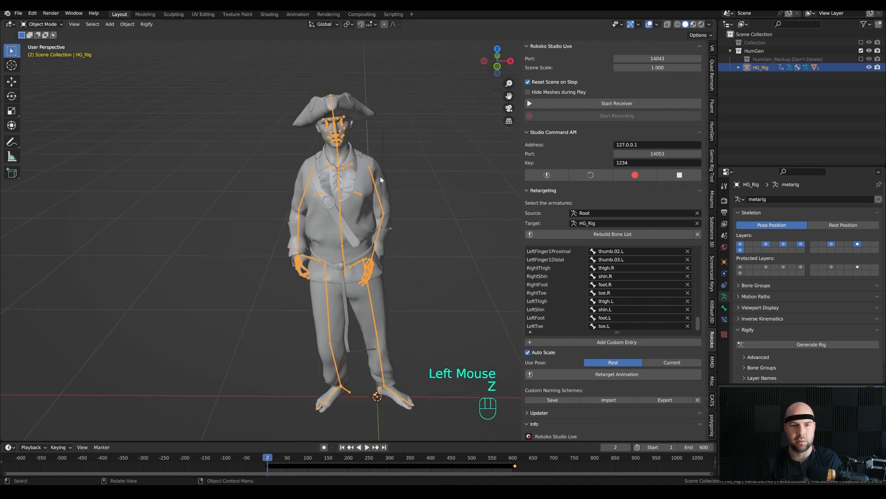
click(373, 173)
key(ctrl+Tab)
scroll(400, 198, up, 3)
shift+middle_drag(399, 198, 381, 159)
click(380, 157)
key(KP_1)
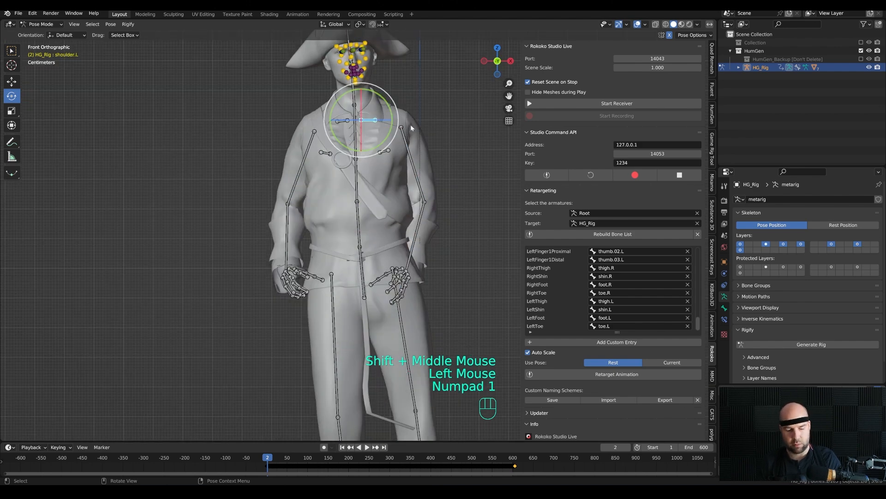
key(g)
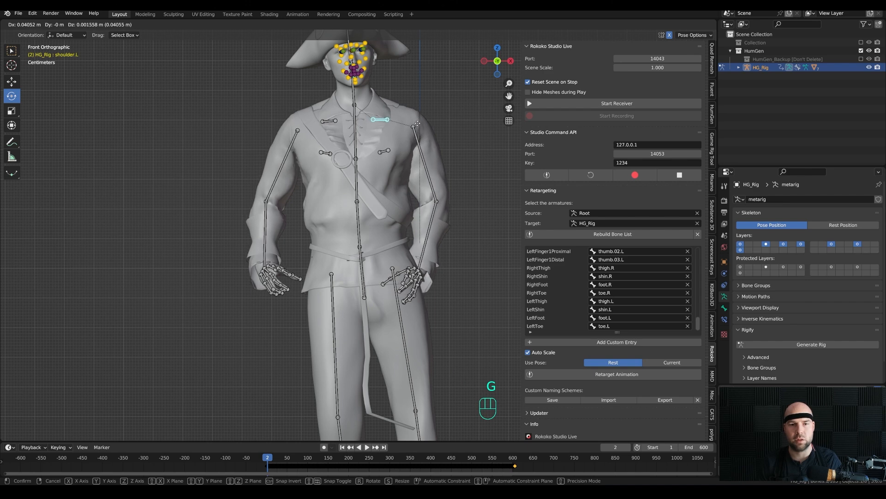
click(418, 123)
Shift the left shoulder bone along its local Y axis in the top view and fine-tune its position freely in perspective
key(KP_7)
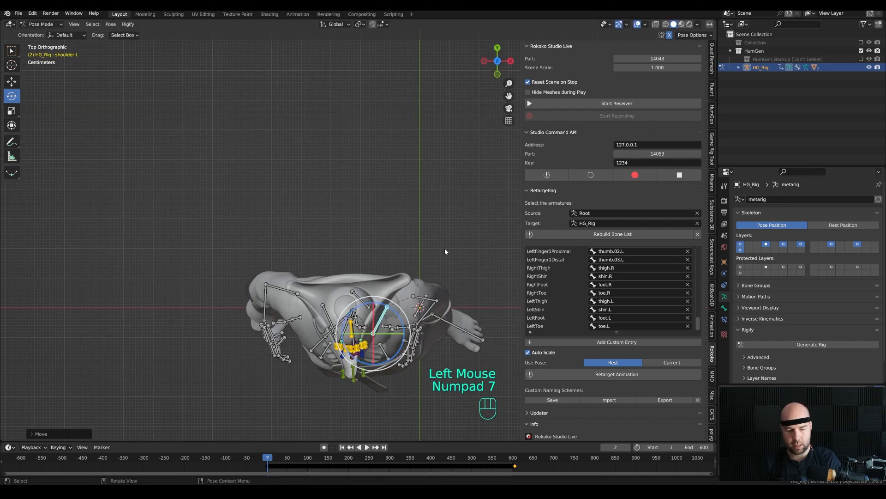
key(g)
key(y)
key(y)
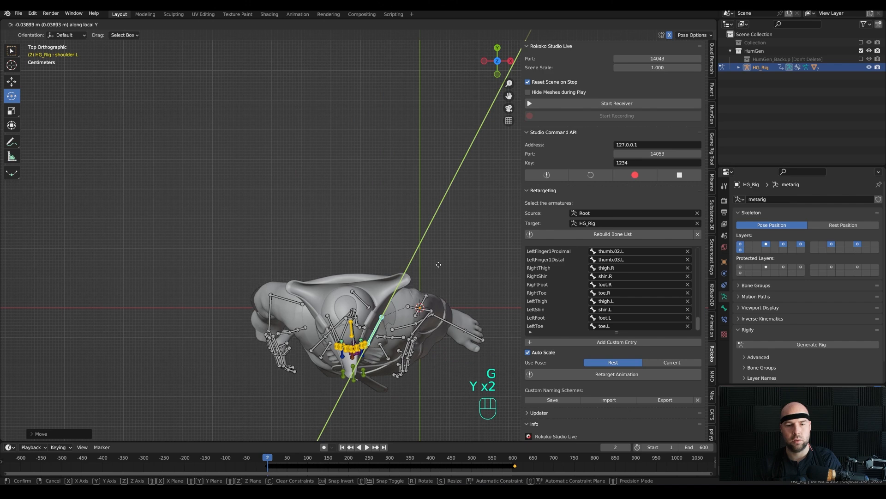
click(481, 305)
middle_drag(480, 305, 470, 242)
key(g)
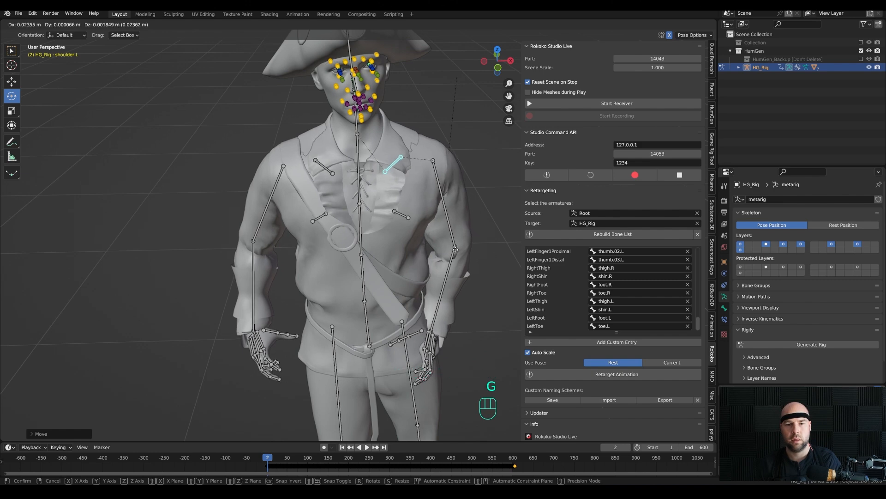
click(414, 275)
Play the animation to check the adjusted shoulders and return HG_Rig to Object Mode
middle_drag(414, 275, 427, 277)
shift+middle_drag(427, 277, 437, 279)
scroll(315, 218, down, 2)
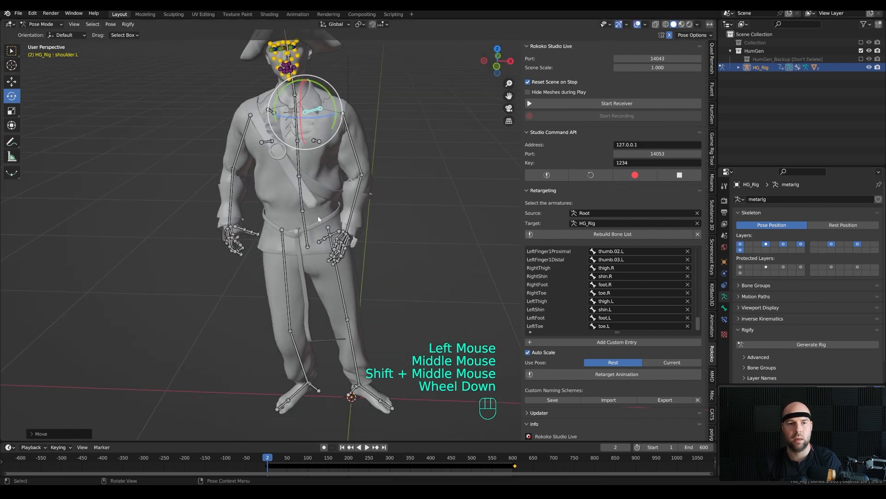
key(space)
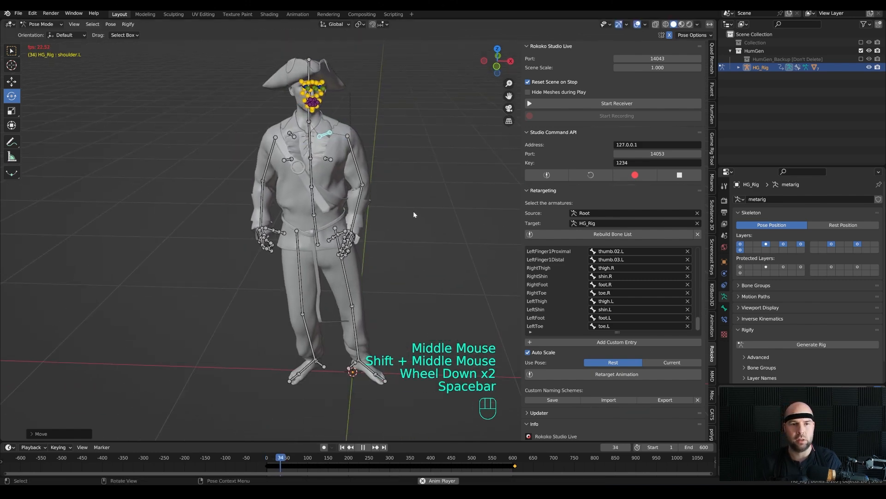
drag(307, 459, 283, 457)
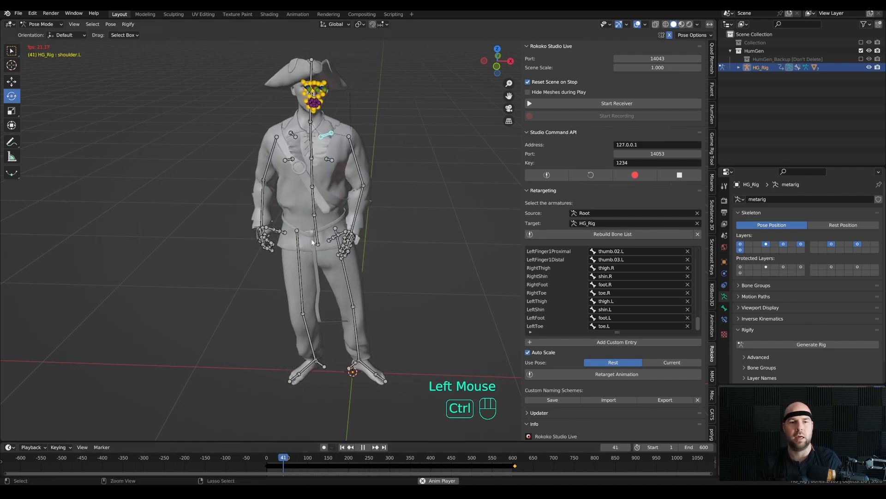
key(ctrl+Tab)
key(space)
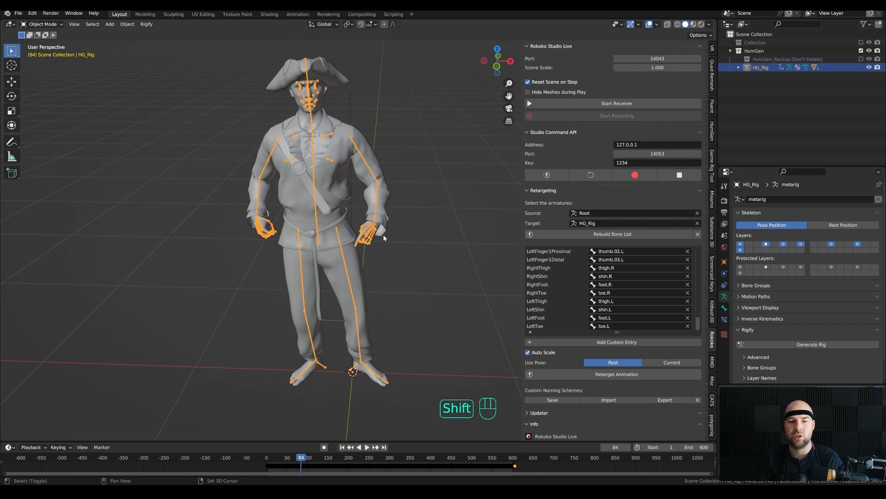
Play the pirate's body animation with overlays hidden to examine how it looks from a distance
shift+middle_drag(381, 236, 388, 138)
scroll(387, 100, down, 2)
key(z)
scroll(380, 192, down, 3)
shift+middle_drag(379, 193, 407, 225)
key(space)
scroll(380, 226, down, 1)
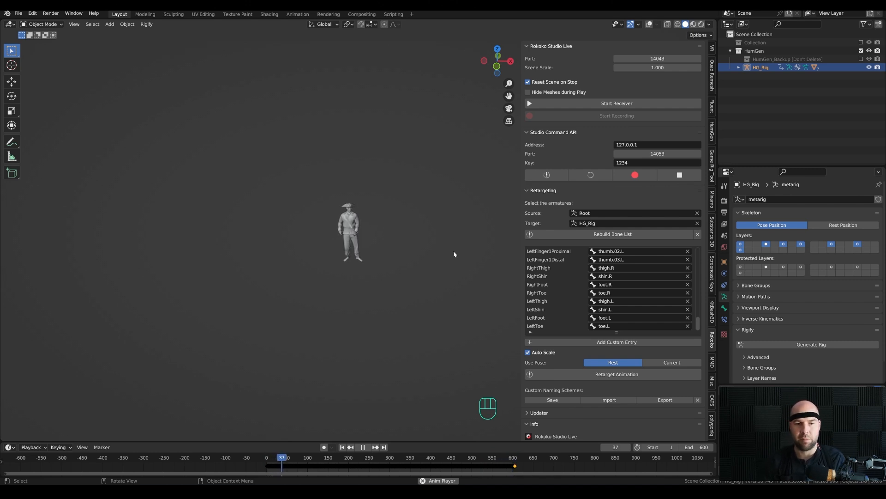
key(space)
key(space)
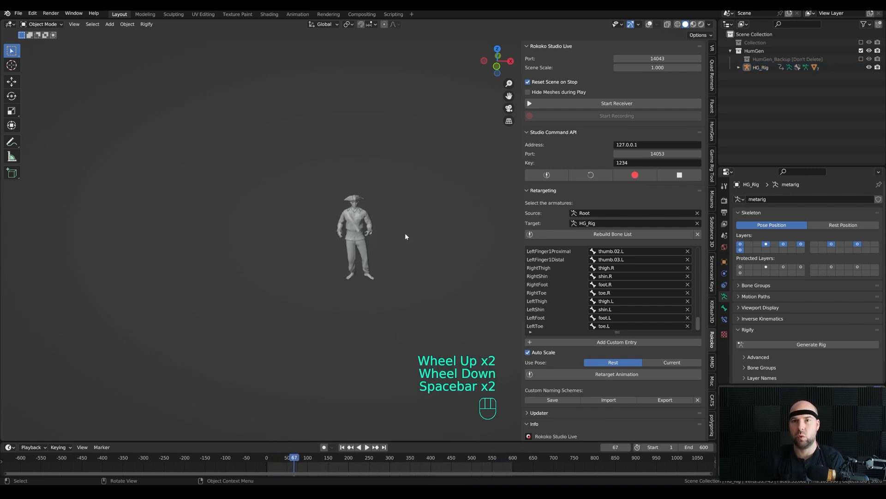
Show the overlays and imported Collection again, and select the Newton_HeadFace mesh with its shape keys
scroll(554, 277, up, 3)
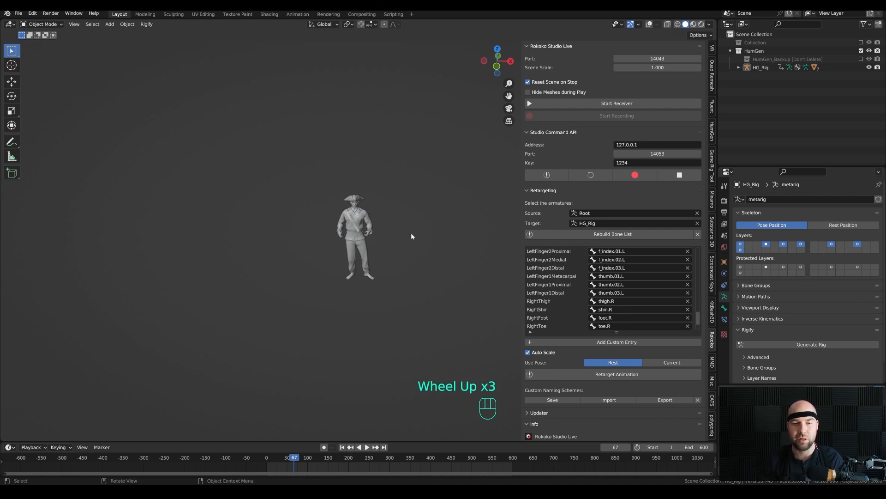
scroll(647, 283, down, 3)
scroll(411, 253, up, 3)
shift+middle_drag(430, 218, 433, 235)
scroll(420, 237, up, 1)
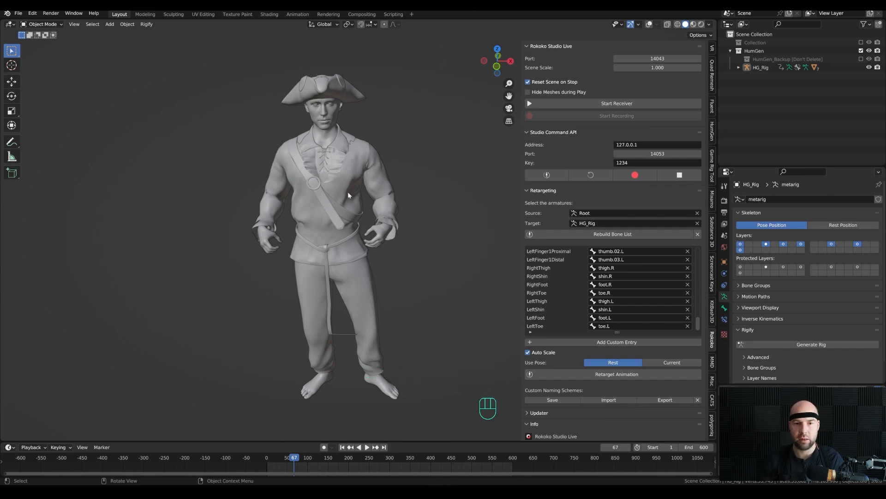
key(shift+alt+z)
click(861, 42)
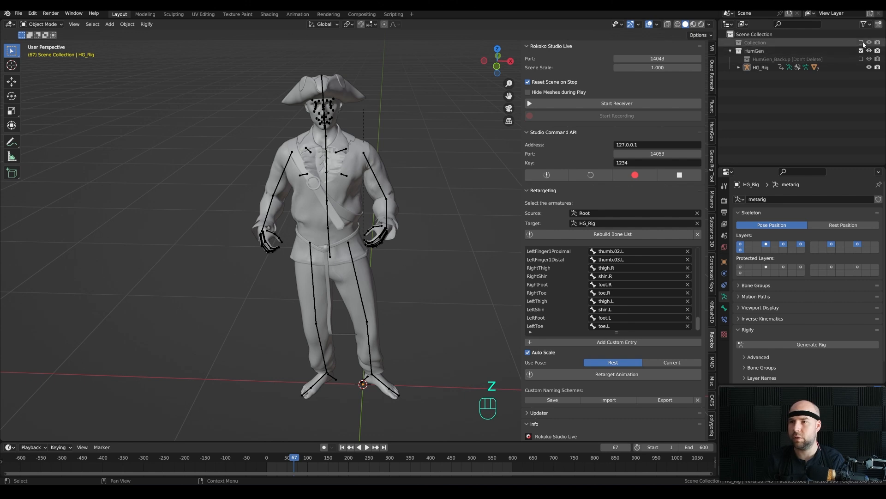
click(317, 123)
shift+middle_drag(313, 121, 314, 136)
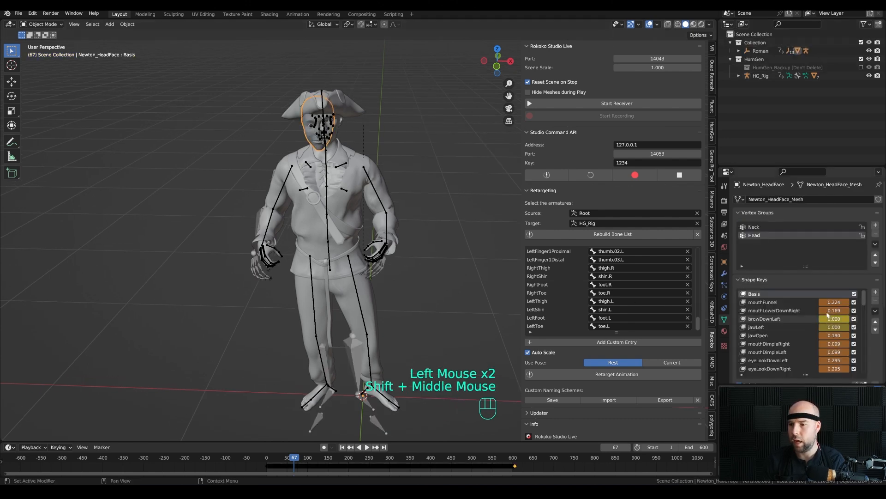
mouse_move(864, 298)
mouse_down()
mouse_move(857, 361)
mouse_move(865, 294)
mouse_up()
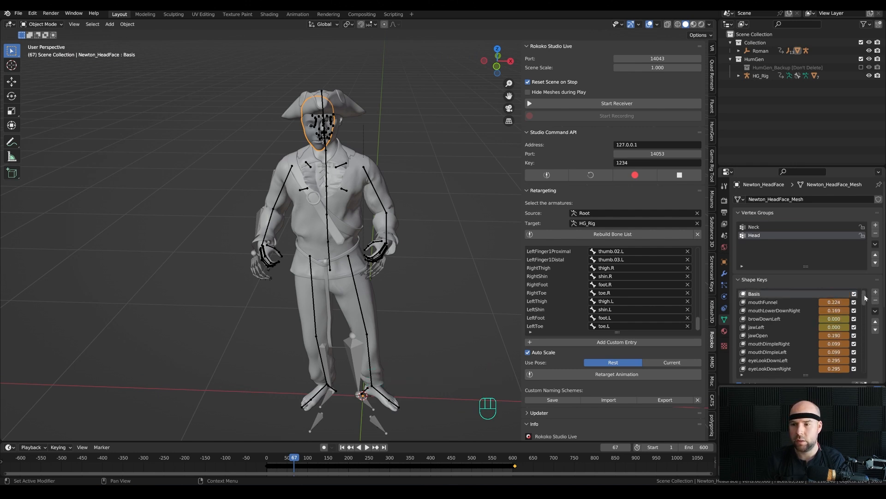
Enlarge the timeline and copy all shape key keyframes of Newton_HeadFace
drag(299, 440, 300, 415)
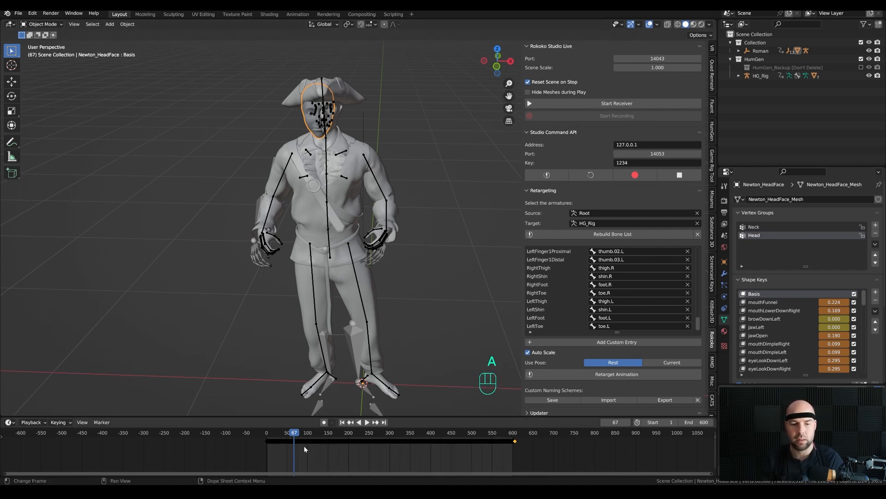
key(ctrl)
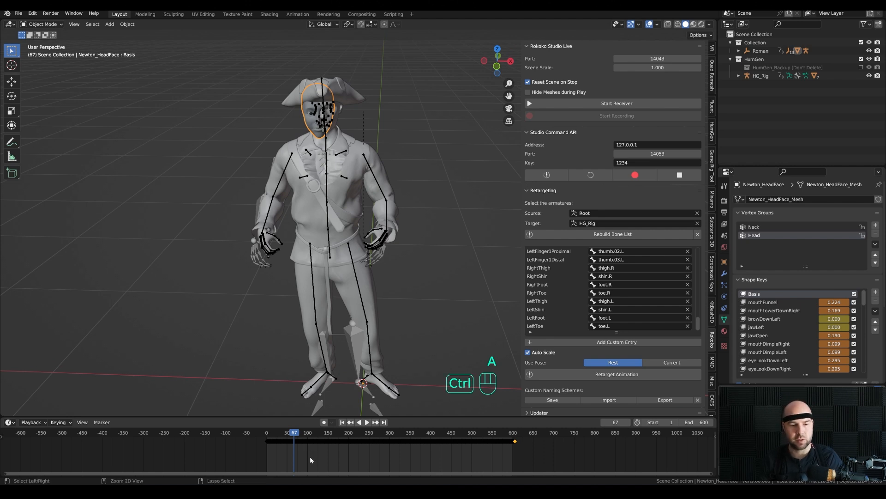
key(ctrl+c)
Select the pirate's HG_Body mesh and exclude the imported Collection from the view layer
click(341, 116)
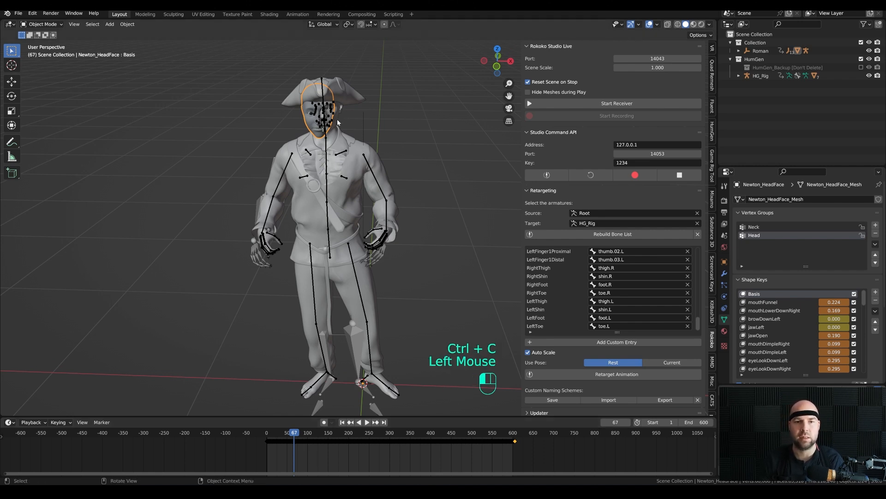
click(861, 42)
shift+middle_drag(429, 98, 367, 249)
scroll(389, 147, up, 2)
Paste the copied facial shape key keyframes onto HG_Body at frame 1
click(268, 444)
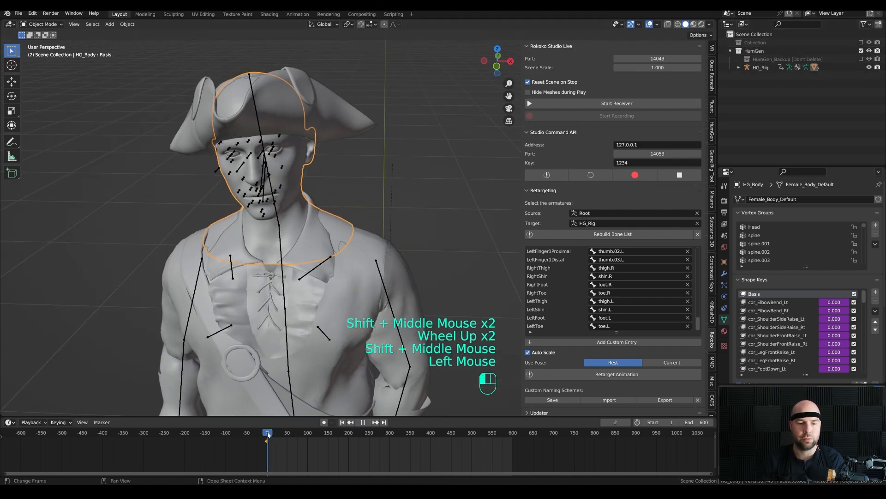
scroll(270, 448, up, 2)
scroll(219, 453, up, 3)
middle_drag(219, 453, 246, 436)
scroll(246, 435, up, 2)
click(246, 437)
click(248, 439)
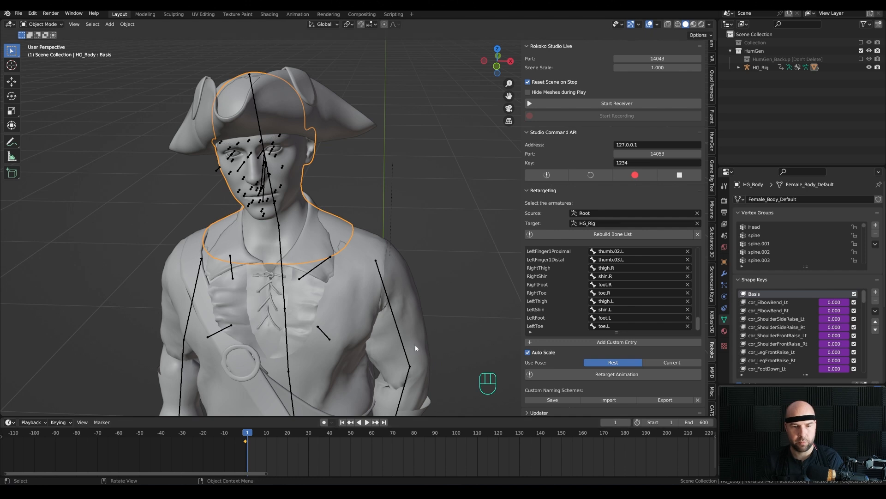
key(ctrl)
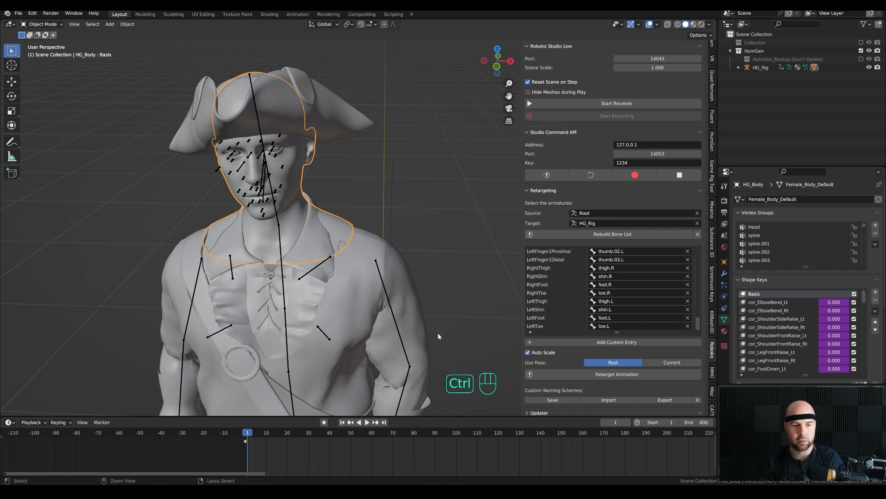
key(ctrl+v)
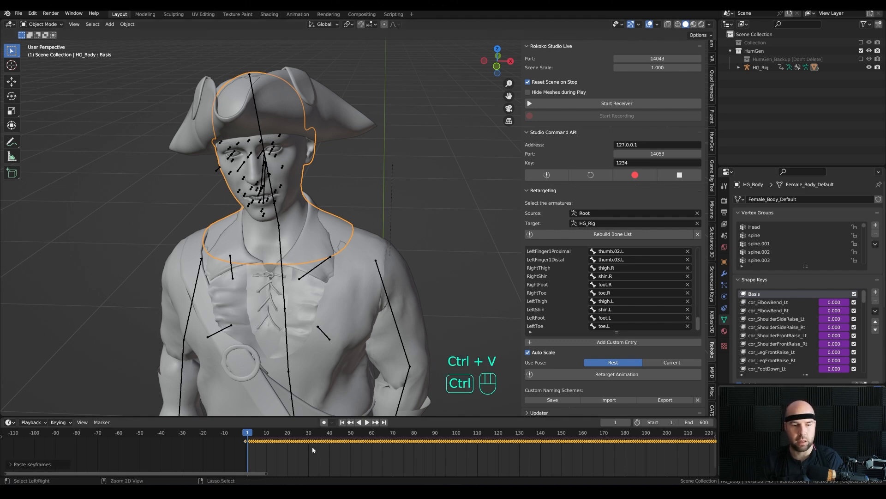
Scrub and play the animation with overlays hidden to examine the pirate's facial motion up close
drag(252, 435, 427, 441)
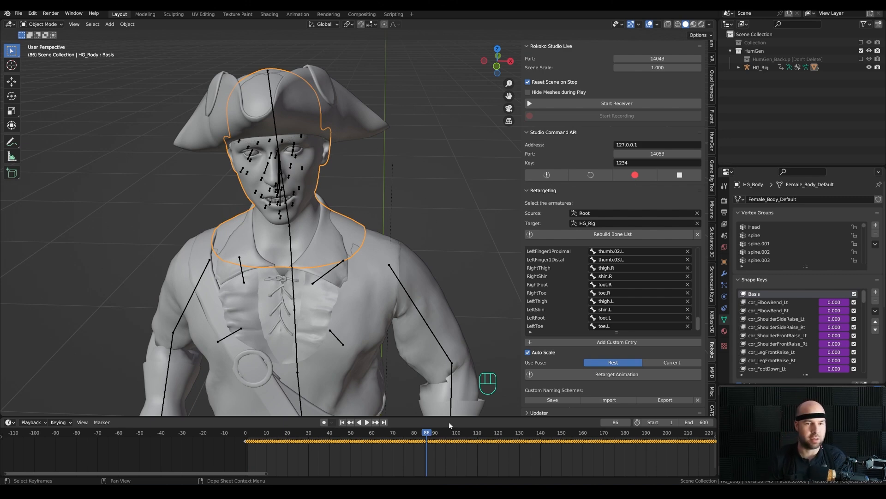
key(z)
scroll(354, 212, down, 4)
key(space)
middle_drag(364, 250, 351, 222)
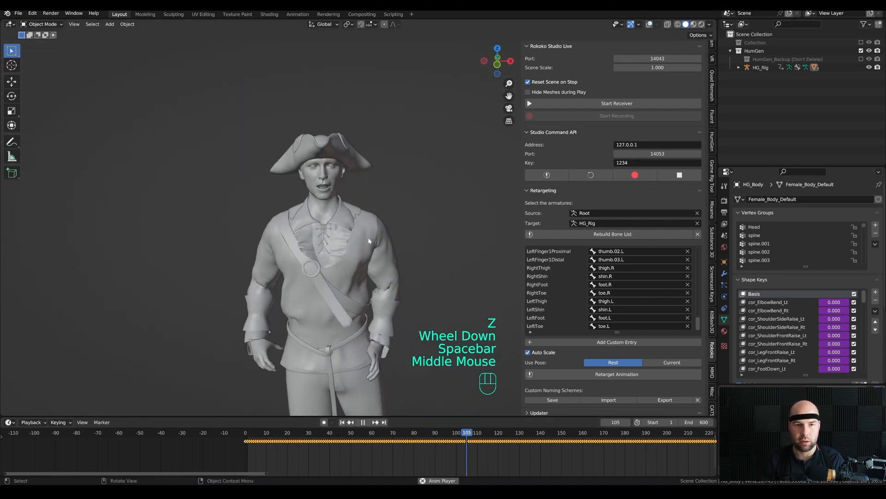
scroll(342, 199, up, 2)
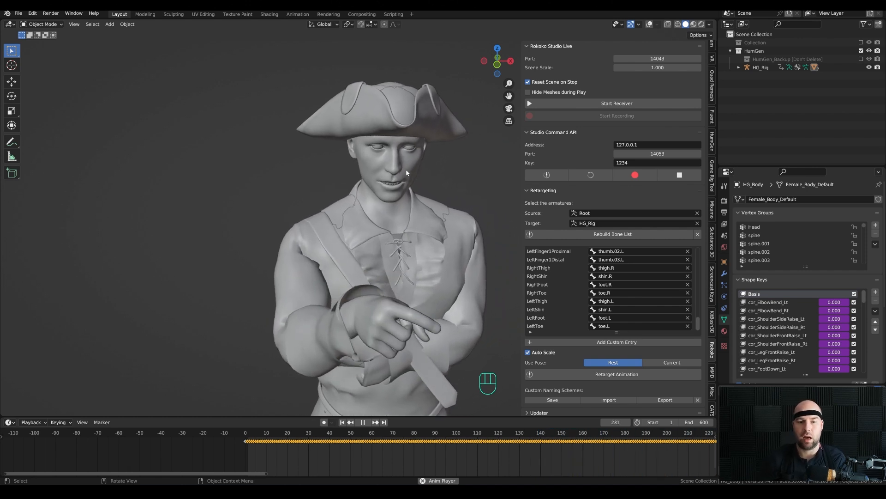
shift+middle_drag(400, 224, 383, 216)
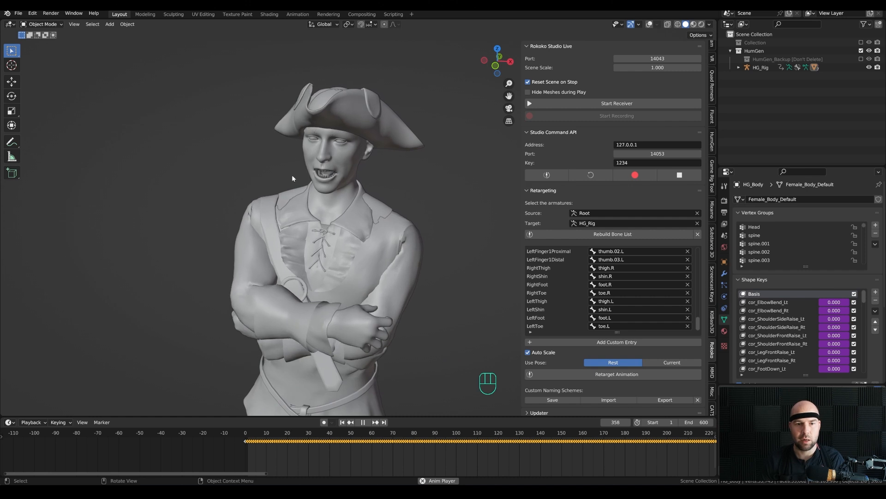
Stop the animation playback and return to frame 1 with the whole pirate in view
scroll(364, 230, down, 2)
shift+middle_drag(390, 272, 386, 234)
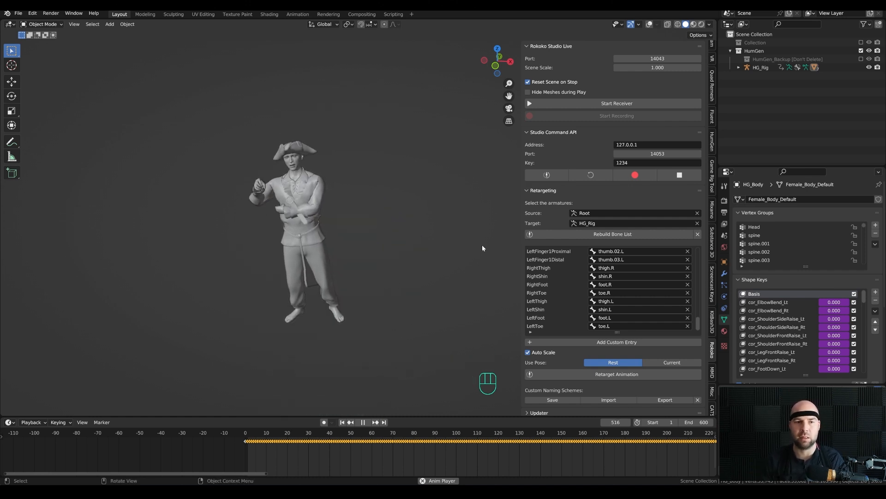
key(space)
click(247, 433)
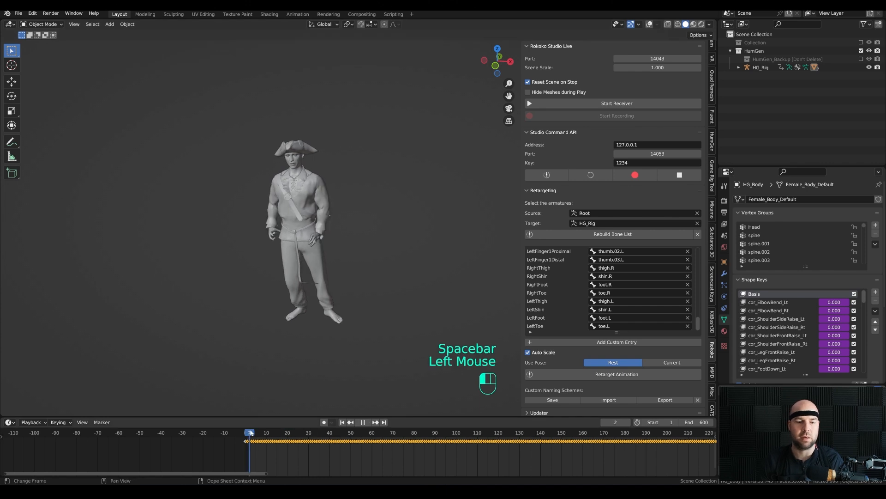
scroll(375, 213, up, 3)
click(353, 196)
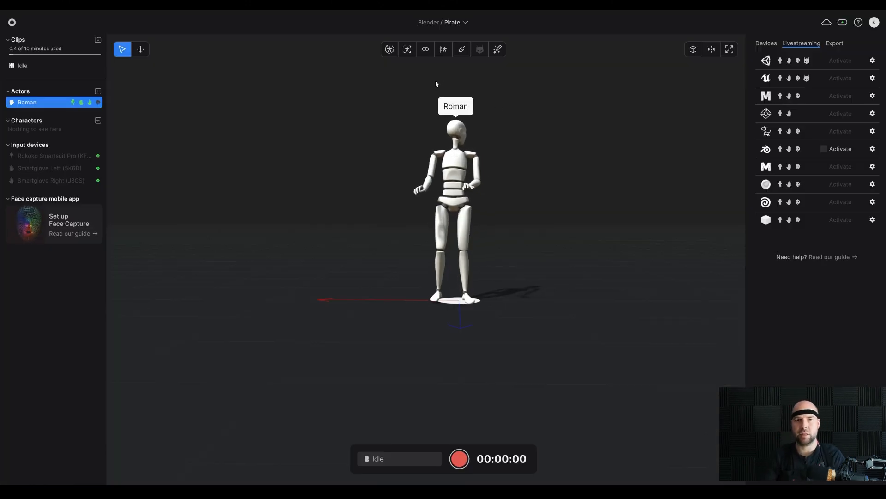
Switch to Rokoko Studio, calibrate the actor and activate livestreaming to Blender
click(390, 50)
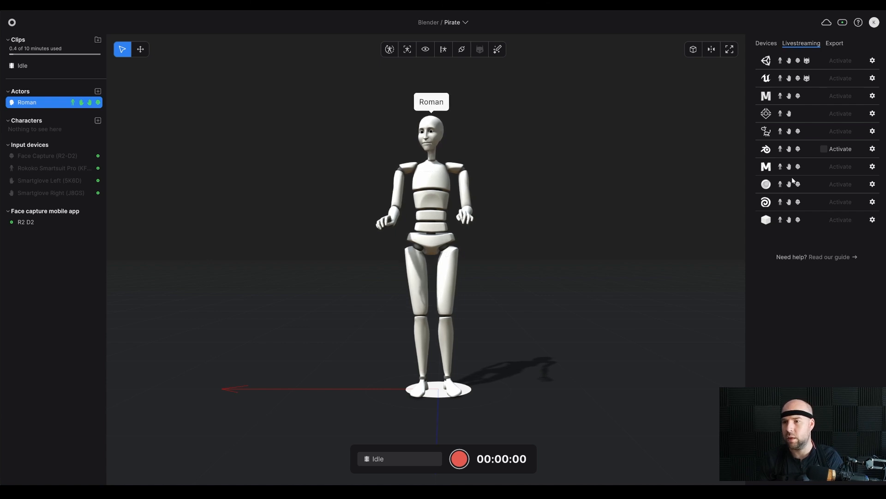
click(824, 149)
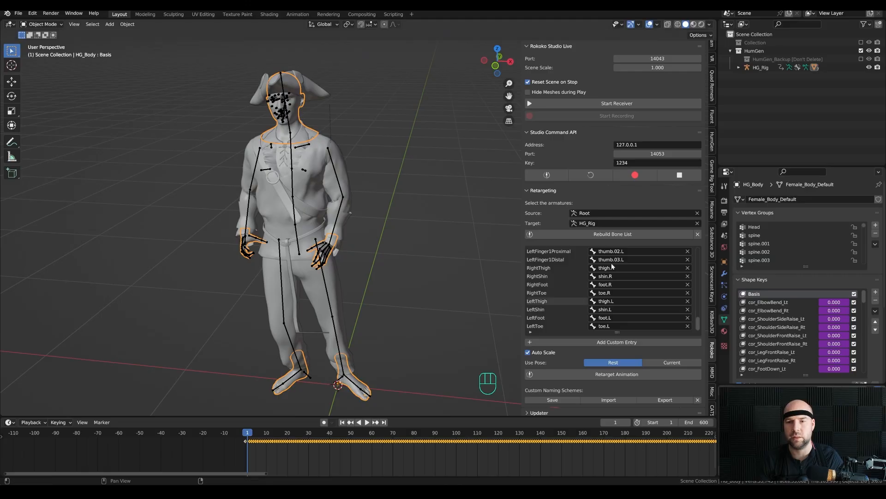
Switch back to Blender, start the Rokoko receiver to load the live actor data, and stop it again
click(614, 104)
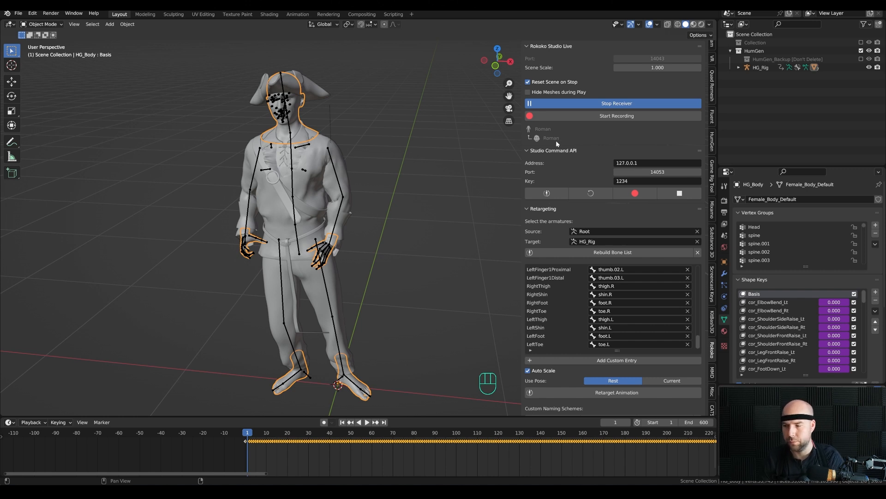
mouse_move(413, 228)
shift+middle_down()
mouse_move(425, 215)
mouse_move(409, 219)
shift+middle_up()
scroll(408, 218, down, 2)
click(617, 103)
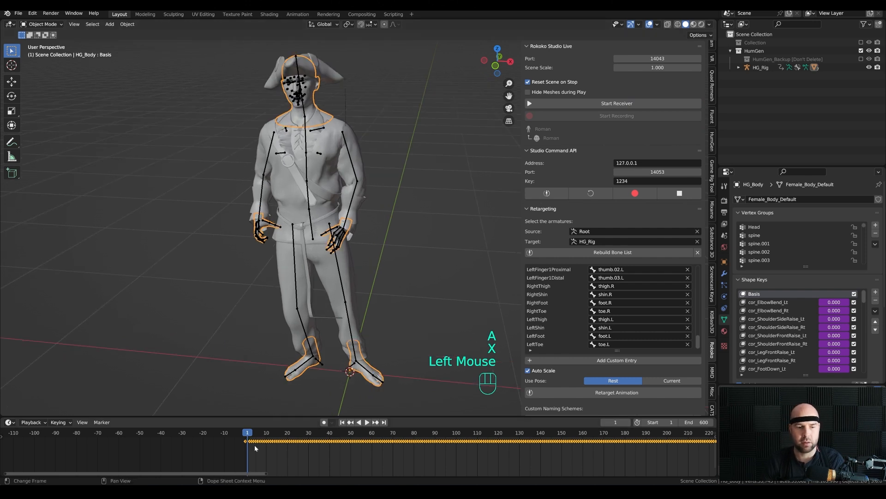
Go to frame 0 and delete all shape key keyframes of HG_Body
drag(247, 434, 244, 433)
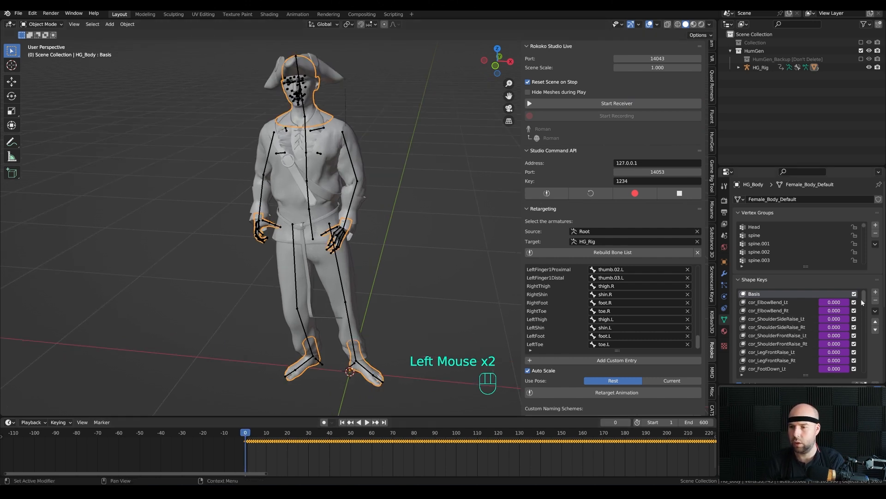
click(863, 329)
drag(862, 329, 863, 332)
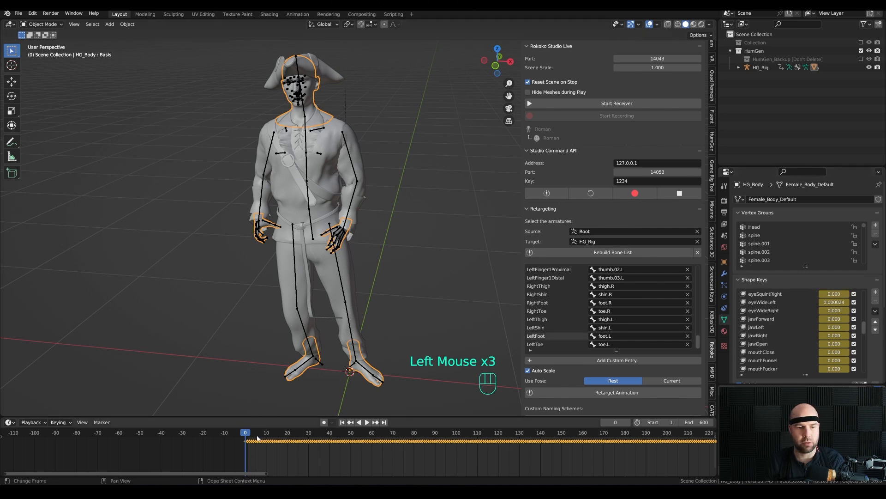
key(x)
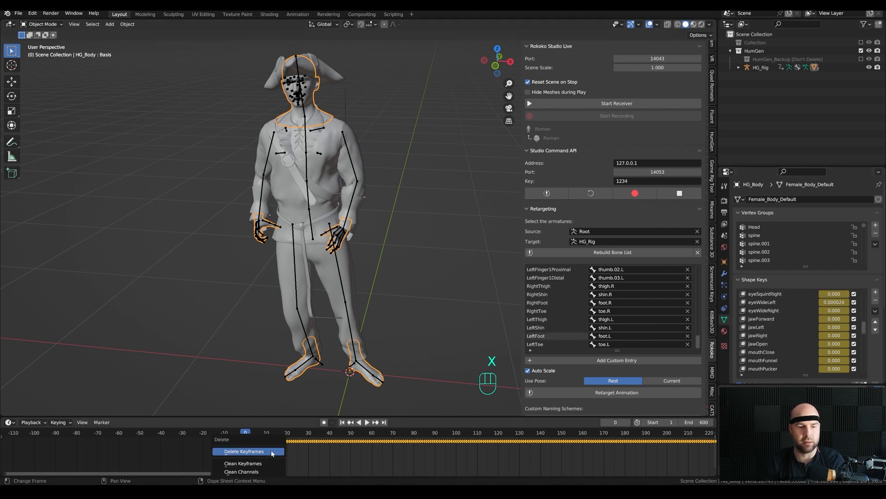
click(272, 451)
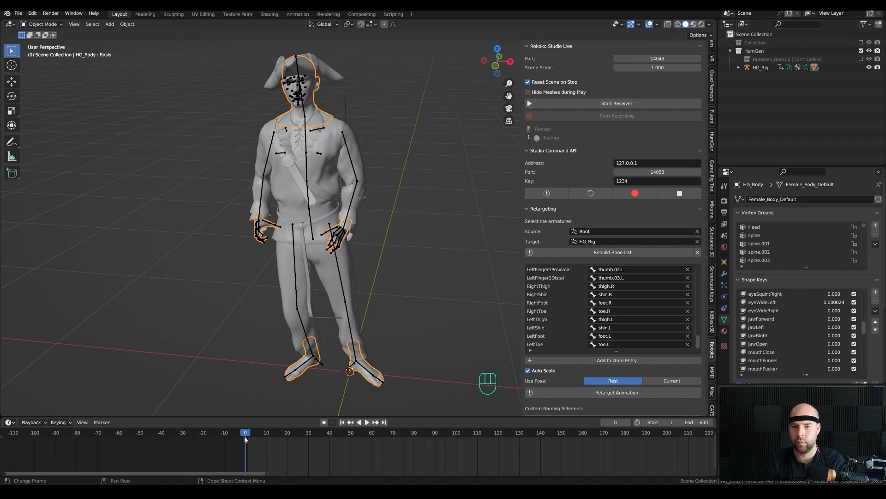
Select HG_Rig and delete the keyframes shown for it in the timeline
click(306, 319)
key(x)
click(346, 445)
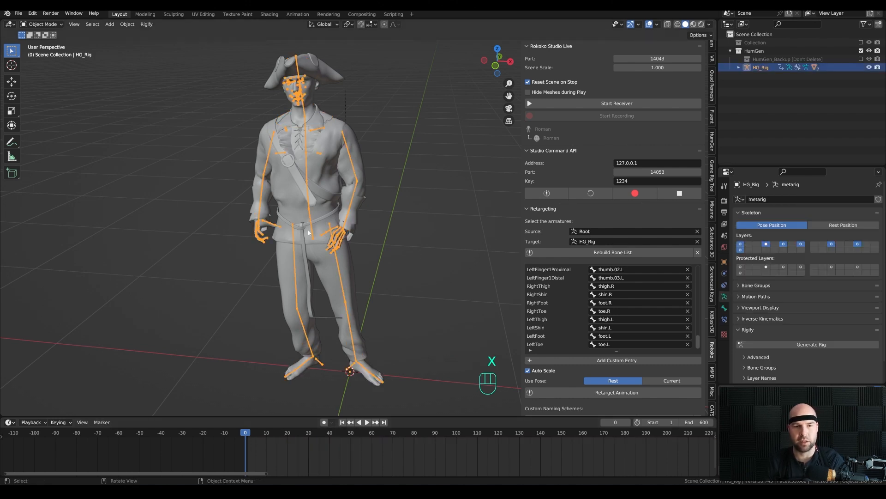
Clear all transforms on every bone of HG_Rig in Pose Mode and return to Object Mode
key(ctrl+Tab)
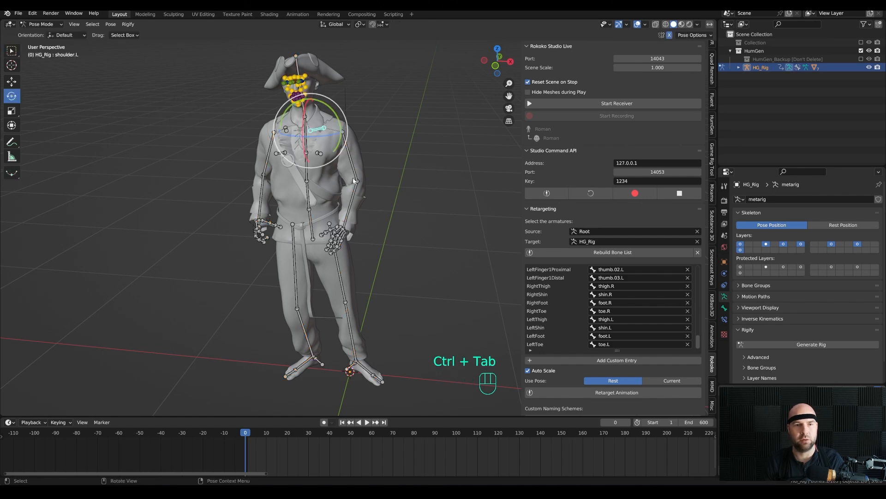
key(a)
click(110, 24)
mouse_move(157, 46)
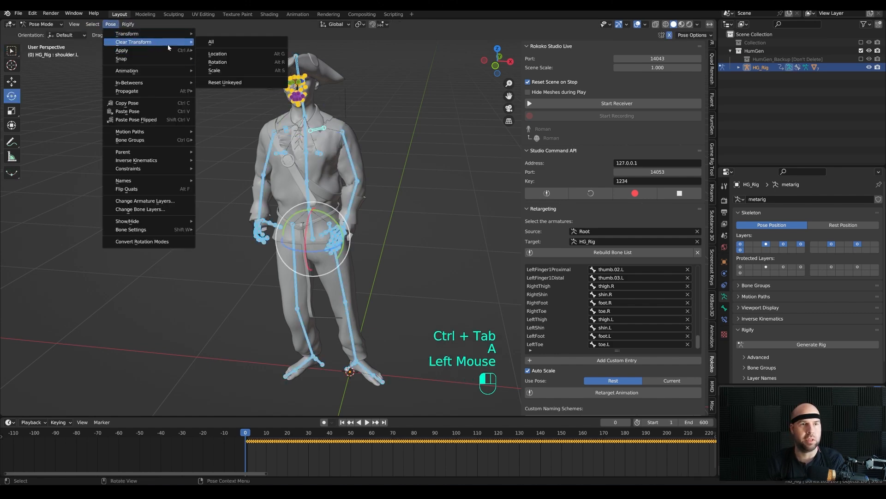
click(213, 42)
key(ctrl+Tab)
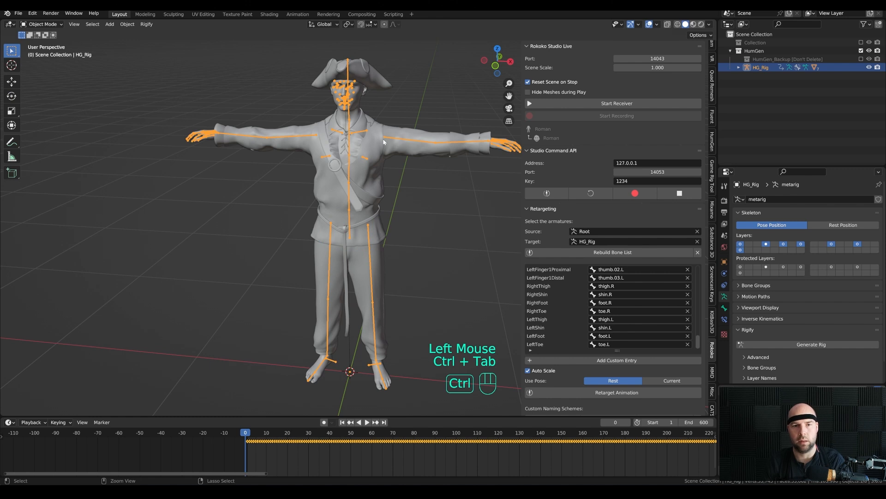
Delete HG_Rig's remaining keyframes and save the file
scroll(427, 183, down, 2)
shift+middle_drag(427, 183, 365, 155)
click(309, 74)
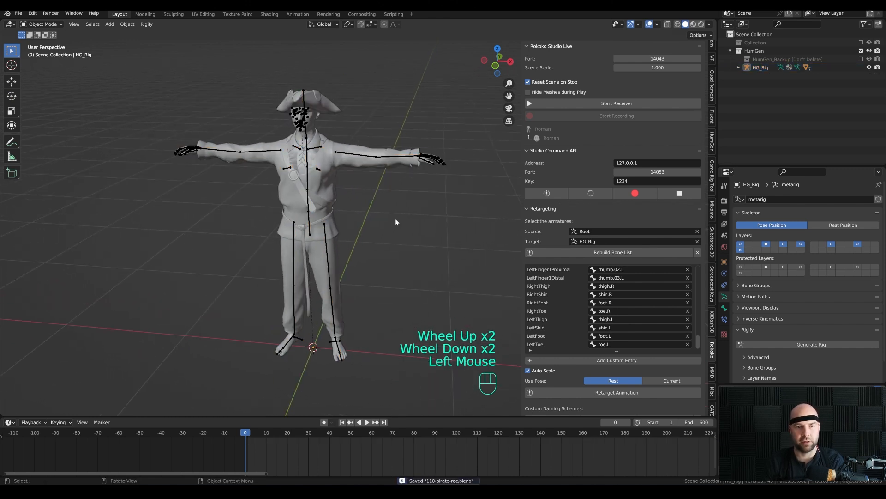
shift+middle_drag(390, 221, 396, 223)
drag(256, 434, 228, 450)
key(ctrl+s)
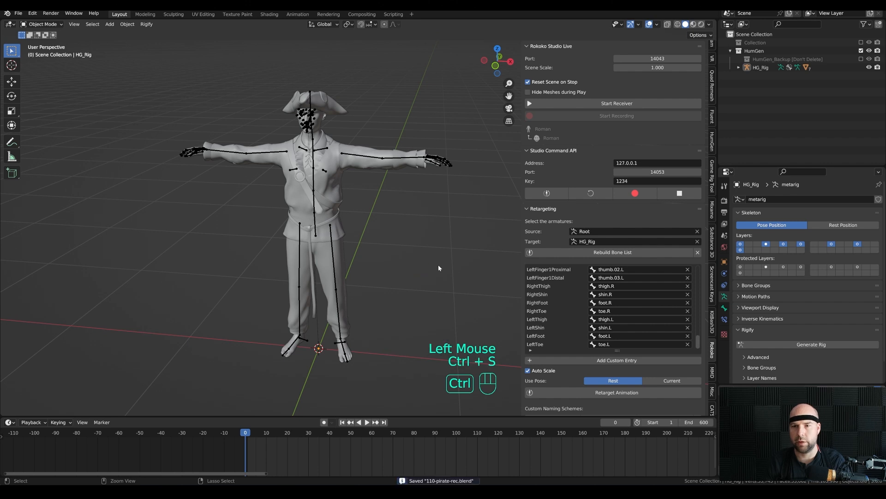
Collapse the Retargeting settings, narrow the sidebar and bring up the object's Rokoko Studio Live Setup
click(528, 209)
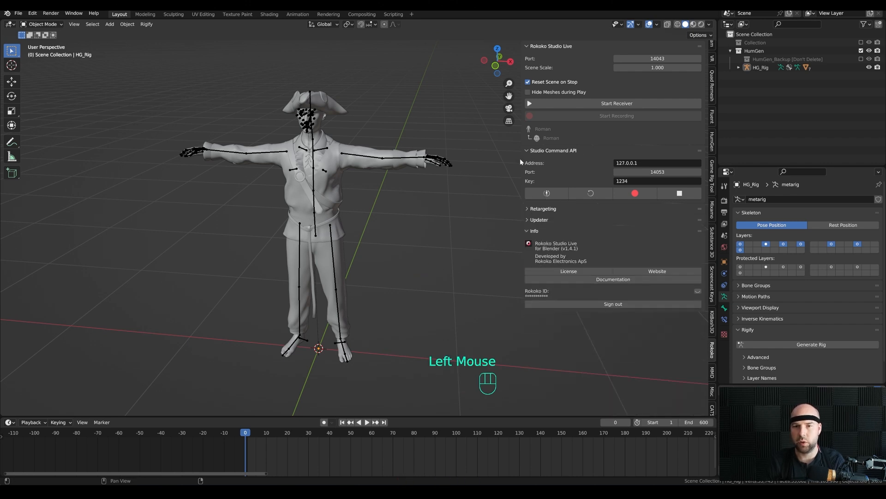
drag(520, 159, 562, 162)
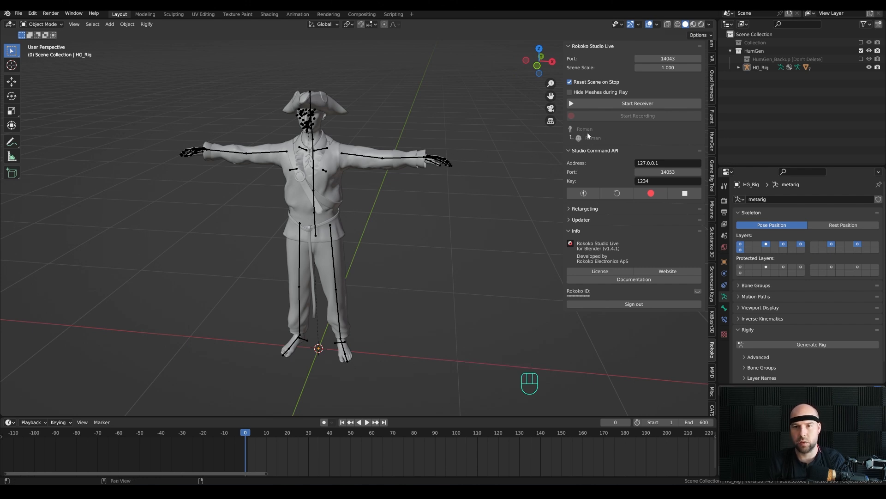
click(725, 261)
scroll(781, 334, down, 3)
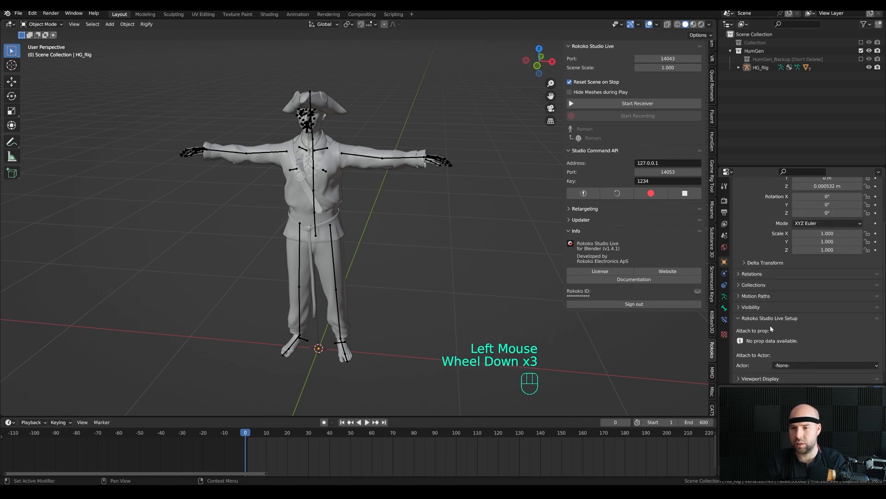
scroll(780, 339, down, 1)
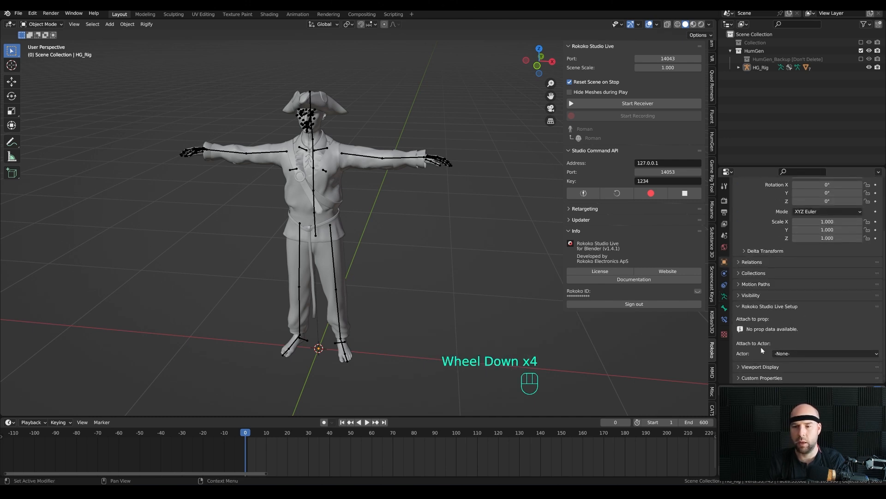
Select HG_Rig and attach it to the live actor
click(368, 164)
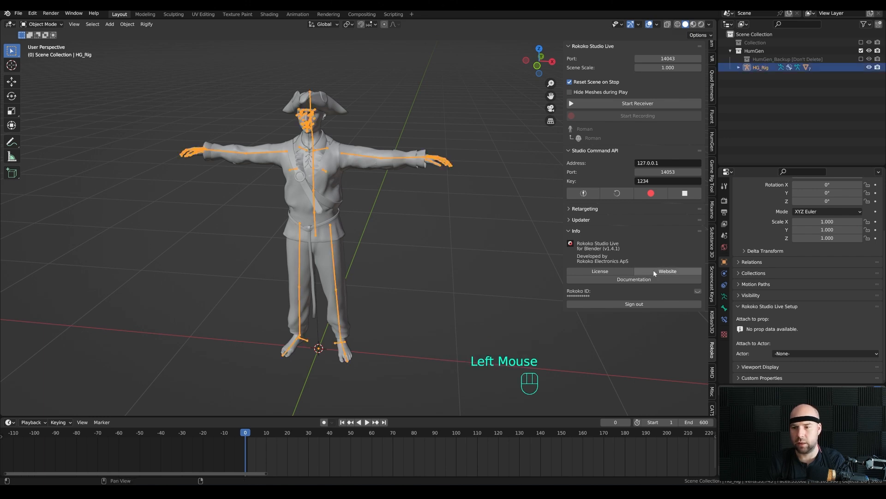
click(805, 352)
click(792, 371)
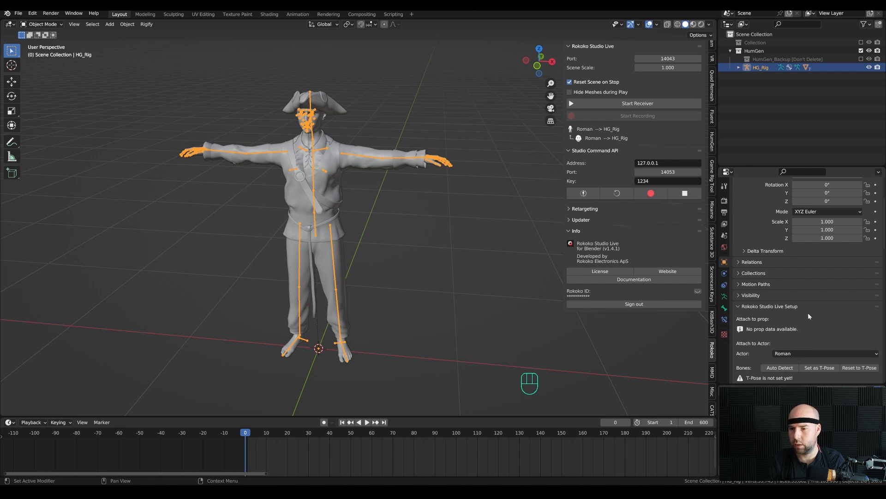
Auto-detect HG_Rig's bones for the live actor and set the current pose as its T-pose
scroll(801, 310, down, 2)
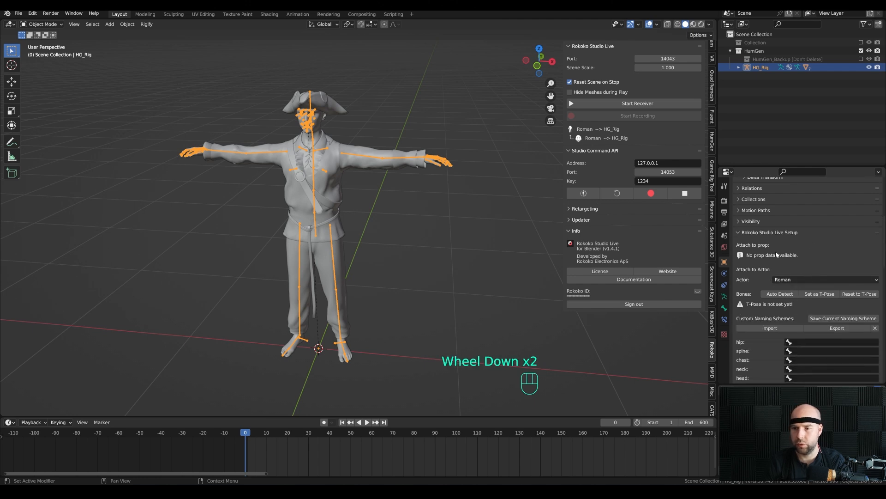
scroll(765, 297, down, 2)
click(772, 266)
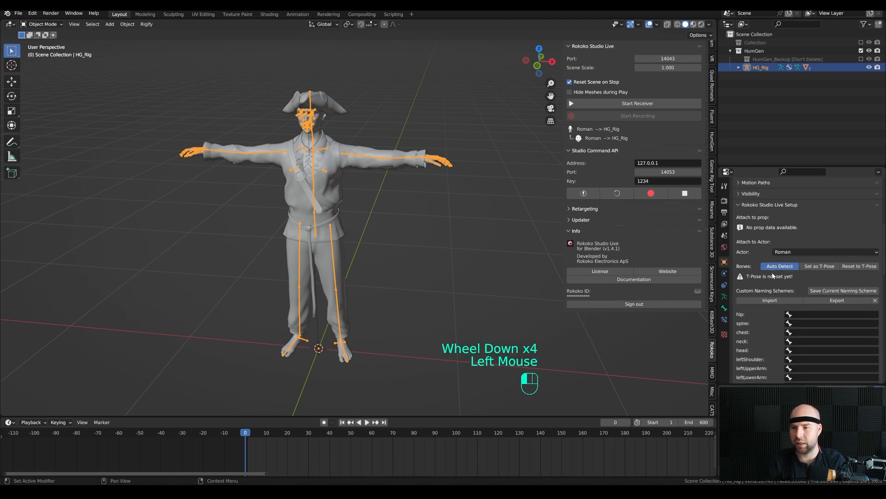
scroll(774, 268, down, 3)
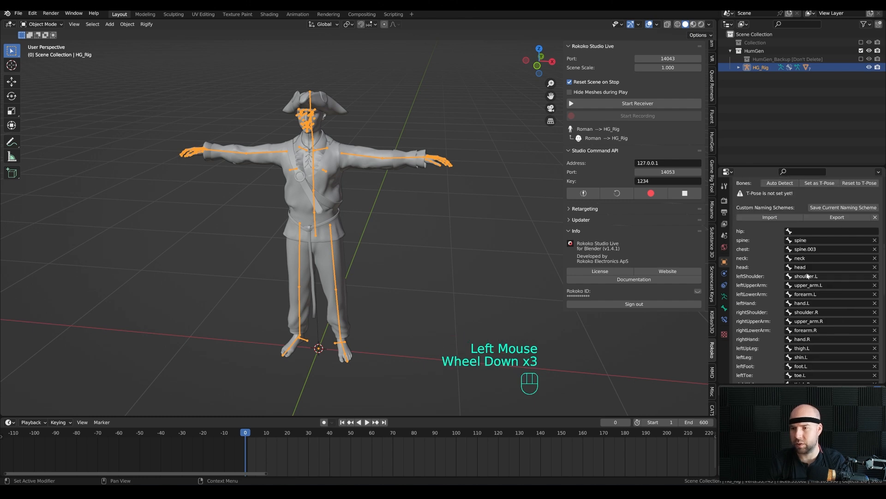
scroll(799, 263, up, 2)
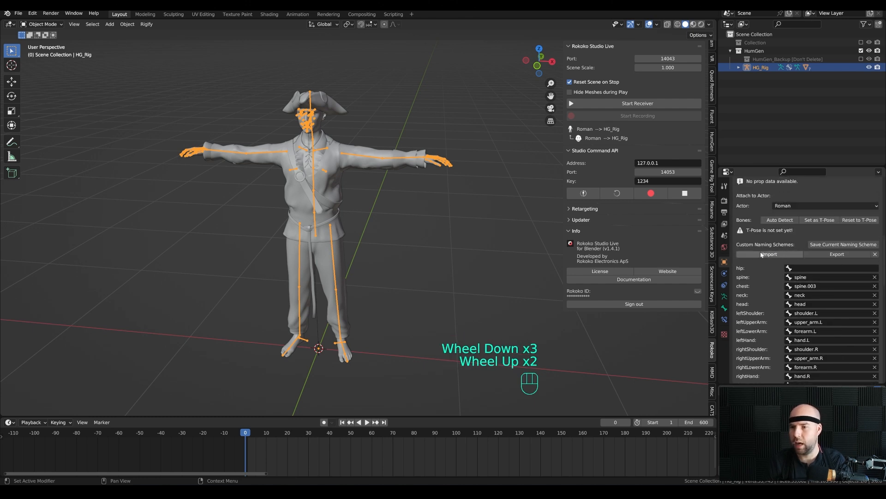
click(813, 220)
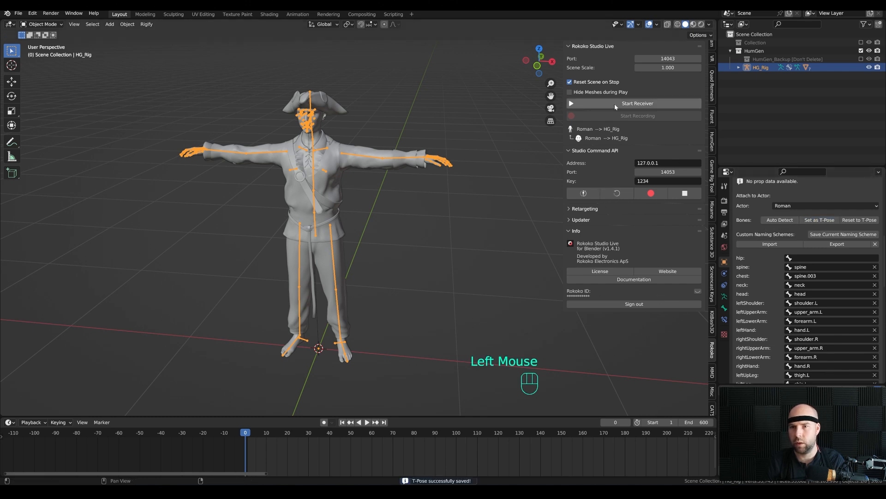
Start the Rokoko receiver and examine the pirate's live body motion and face up close
click(630, 104)
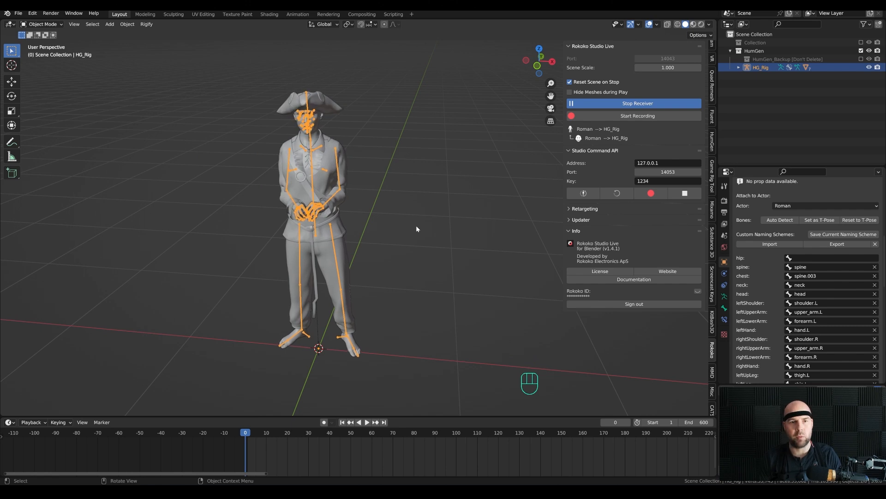
scroll(452, 227, up, 1)
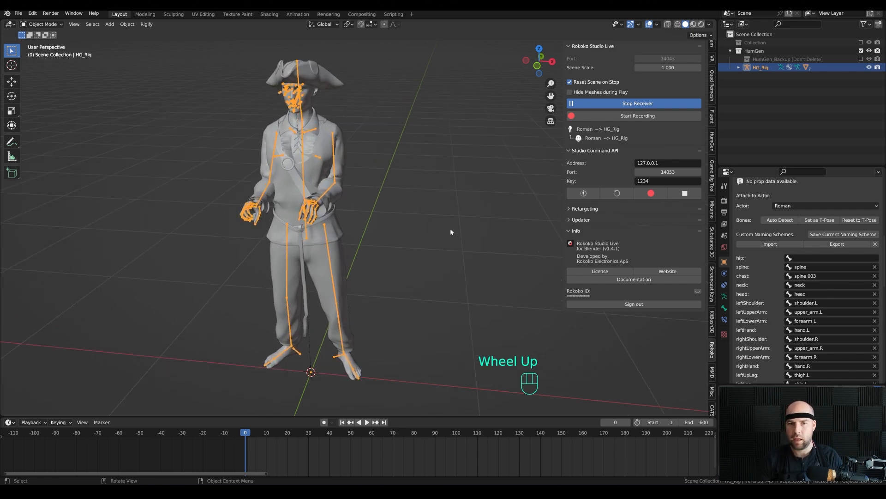
shift+middle_drag(333, 115, 386, 160)
scroll(415, 152, up, 3)
shift+middle_drag(439, 145, 428, 196)
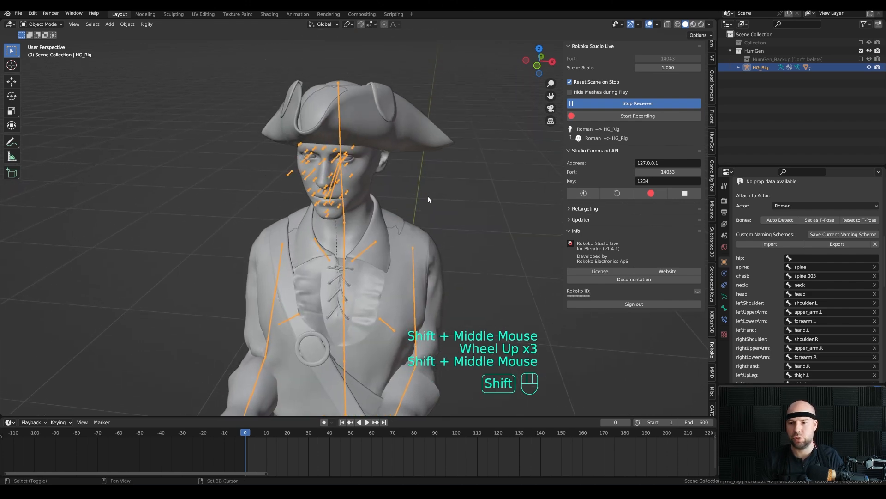
Select HG_Body, attach it to the live actor's face and auto-detect its shape keys
click(368, 176)
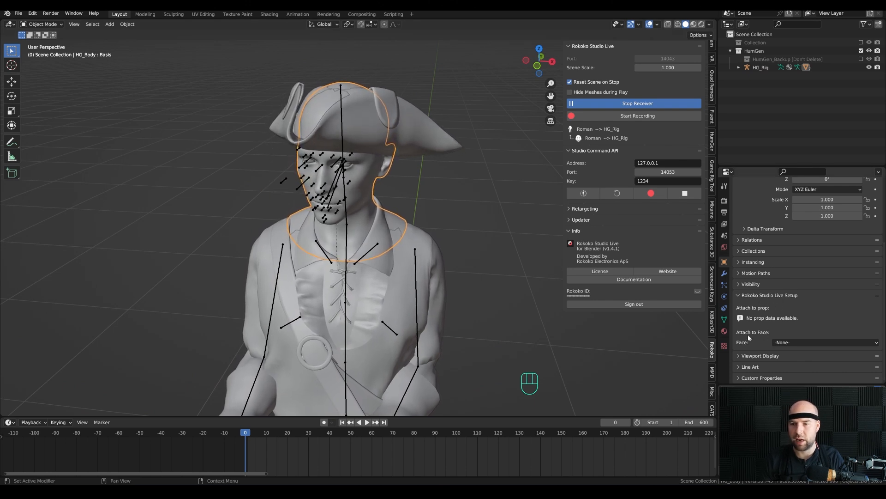
click(778, 342)
scroll(796, 344, up, 3)
scroll(796, 344, down, 4)
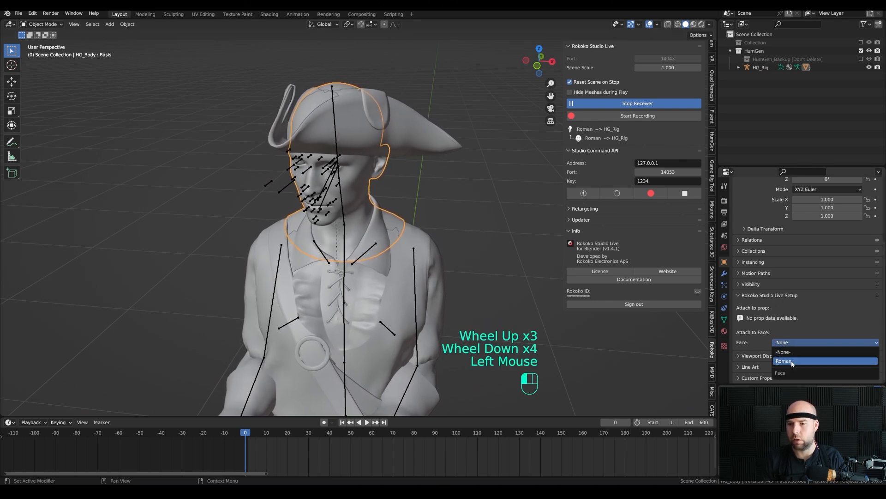
click(793, 362)
scroll(813, 298, down, 3)
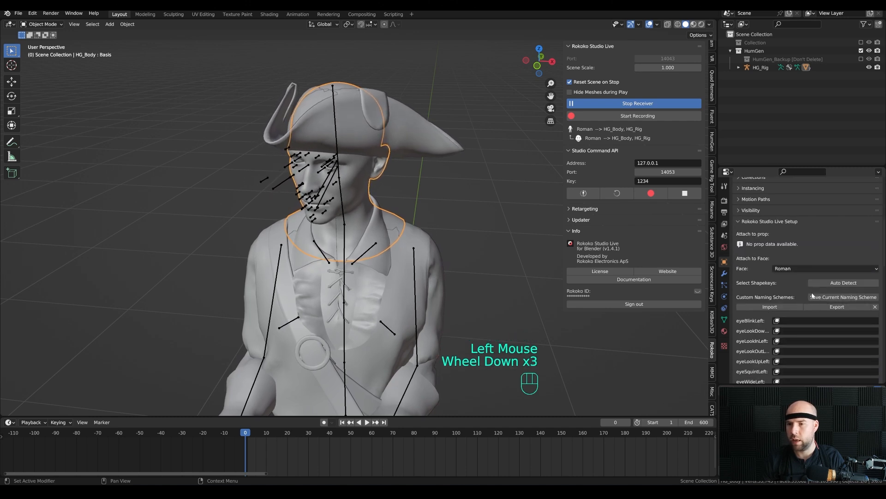
click(818, 283)
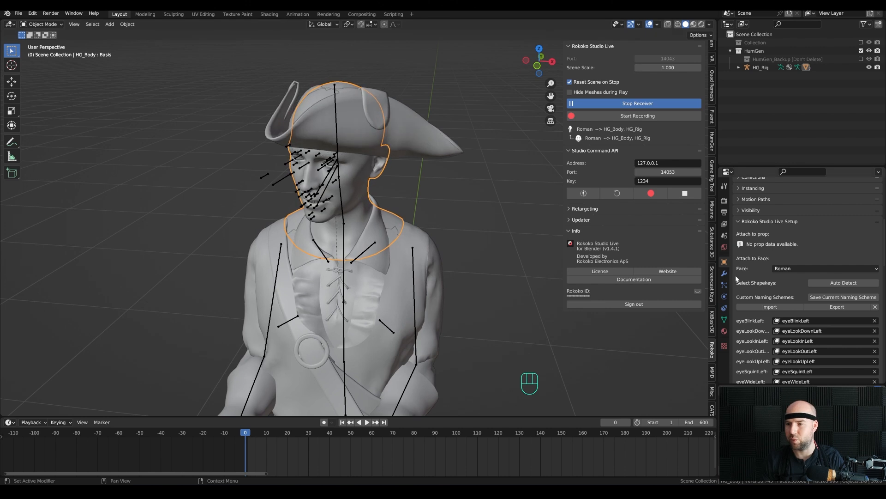
Select HG_Rig, enter Pose Mode and shift the left shoulder bone outward about 0.05 m along the X axis
key(shift+alt+z)
scroll(374, 217, down, 2)
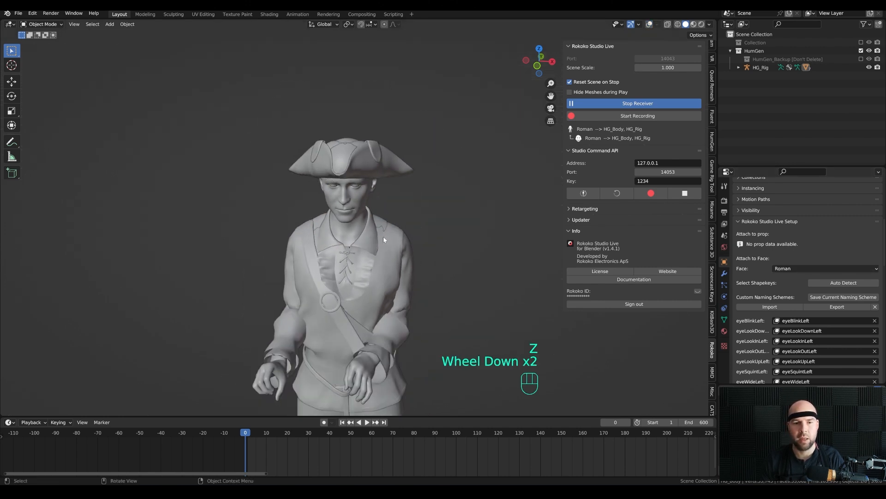
key(z)
click(374, 162)
click(393, 242)
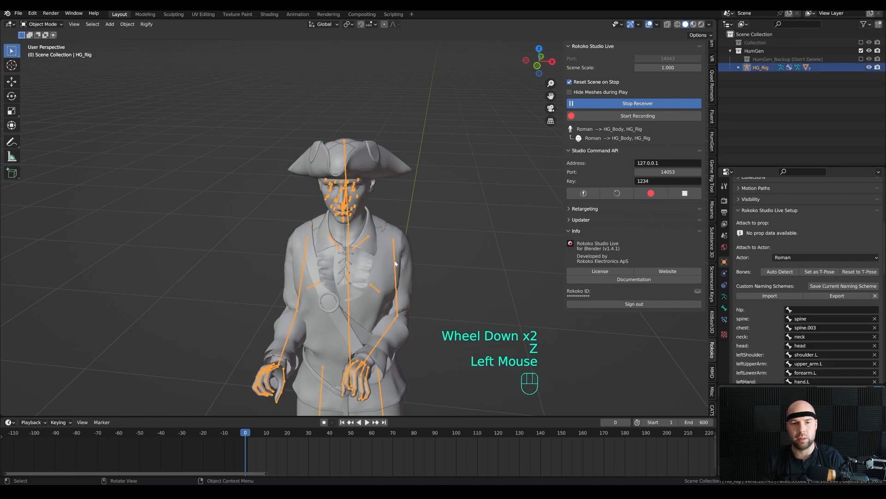
key(ctrl+Tab)
click(367, 243)
key(g)
key(x)
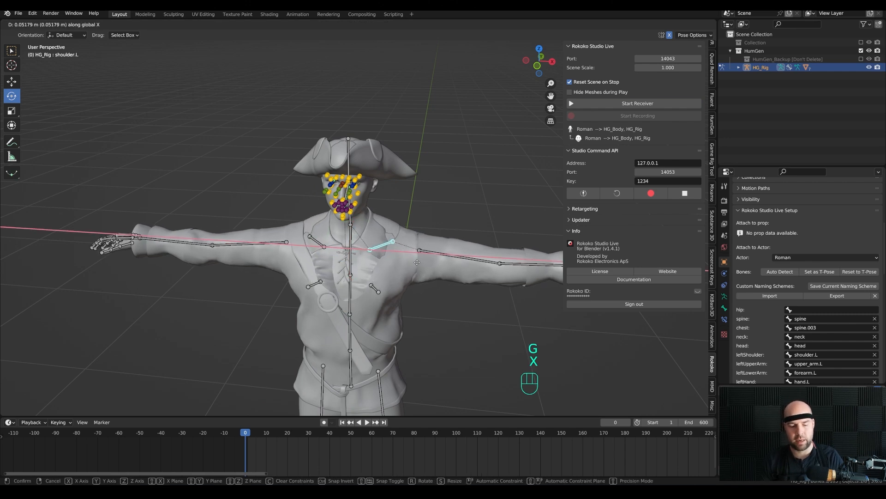
click(418, 262)
Nudge the left shoulder bone slightly along the Y axis and return to Object Mode
key(g)
key(y)
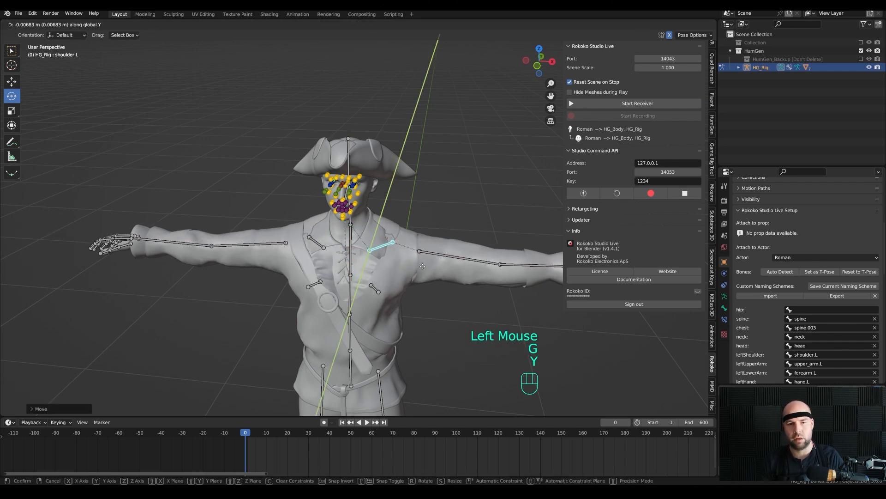
click(424, 268)
key(ctrl+Tab)
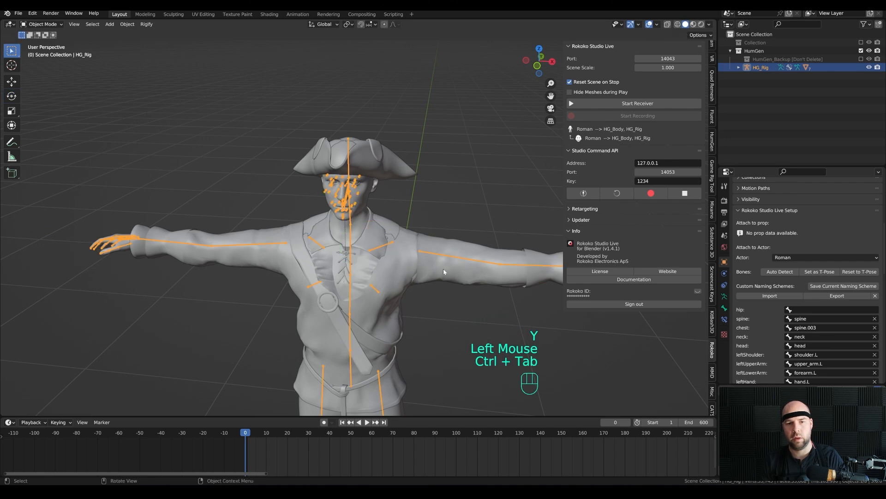
Restart the Rokoko receiver and hide the viewport overlays to check the pirate's live motion
click(591, 103)
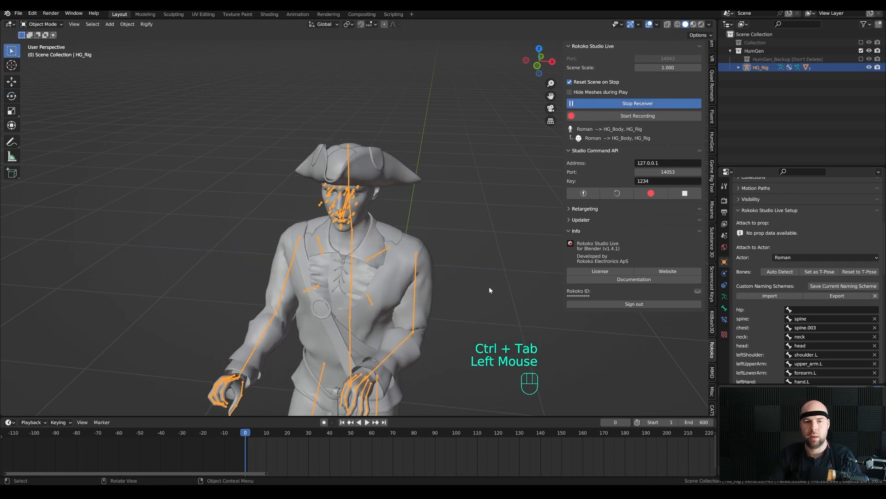
key(z)
mouse_move(431, 213)
shift+middle_down()
mouse_move(475, 208)
mouse_move(442, 202)
shift+middle_up()
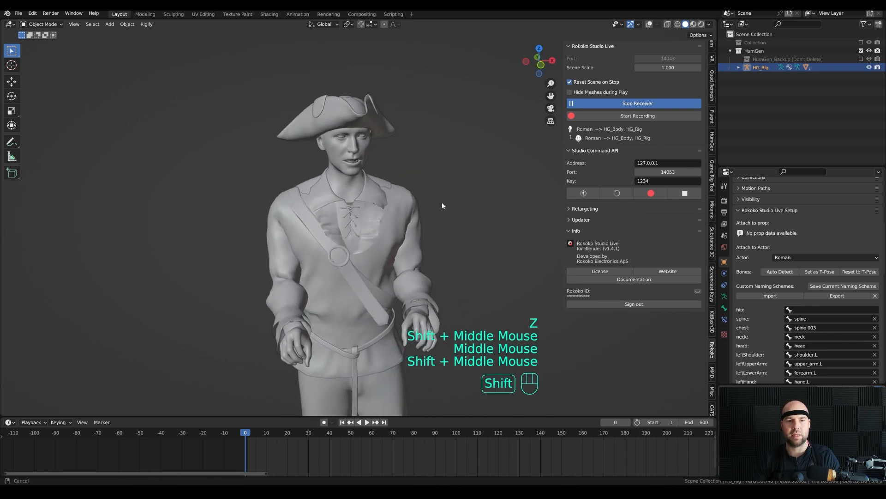
Set the playback sync to Frame Dropping and switch the viewport shading to Material Preview
click(27, 425)
click(27, 425)
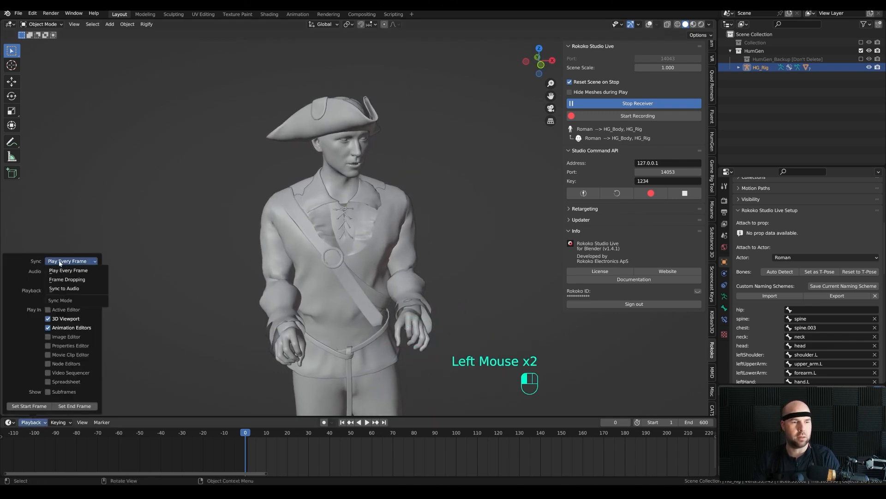
click(69, 279)
key(z)
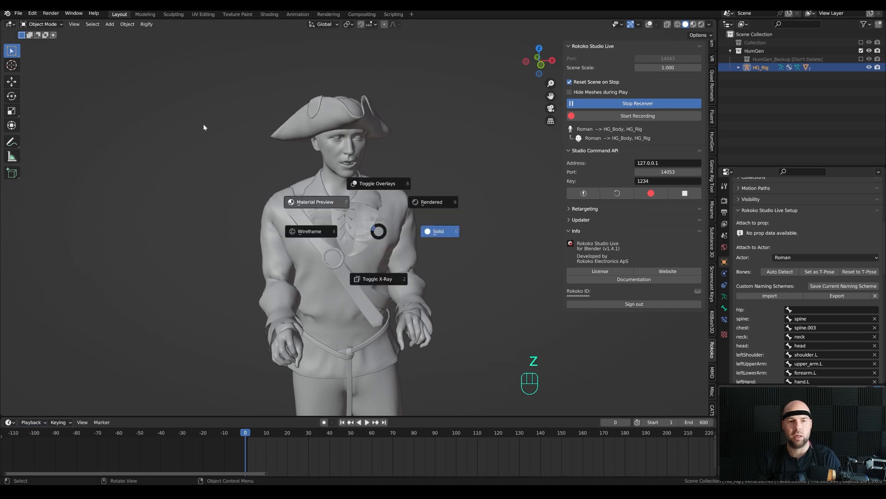
click(263, 171)
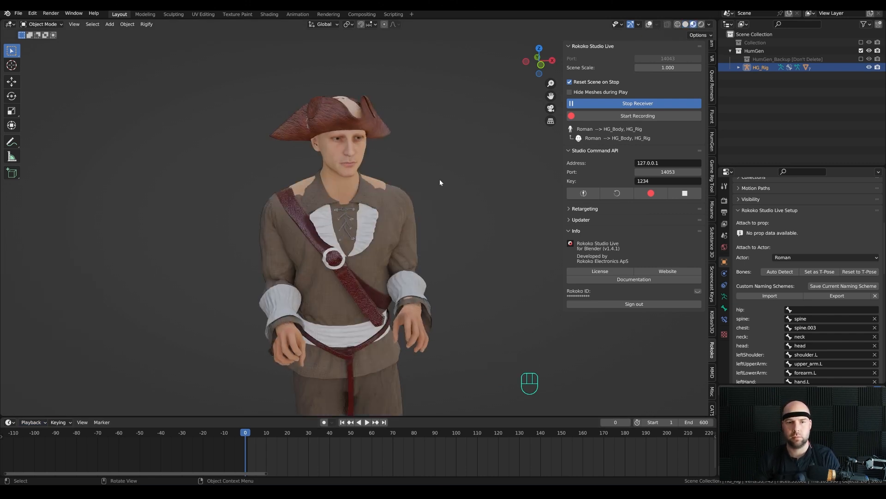
Show the overlays and move the pirate's shirt along the Z axis so it covers the shoulders
click(395, 209)
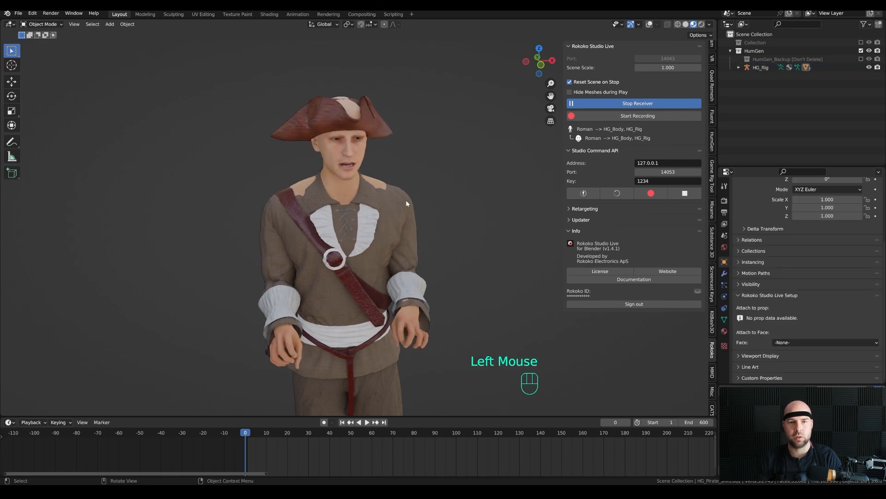
key(shift+alt+z)
key(g)
key(z)
click(463, 258)
Raise the pirate hat about 0.05 m along the Z axis and lower it slightly to fit the head
mouse_move(463, 259)
middle_down()
mouse_move(416, 245)
mouse_move(378, 254)
mouse_move(459, 253)
middle_up()
click(342, 106)
key(g)
key(z)
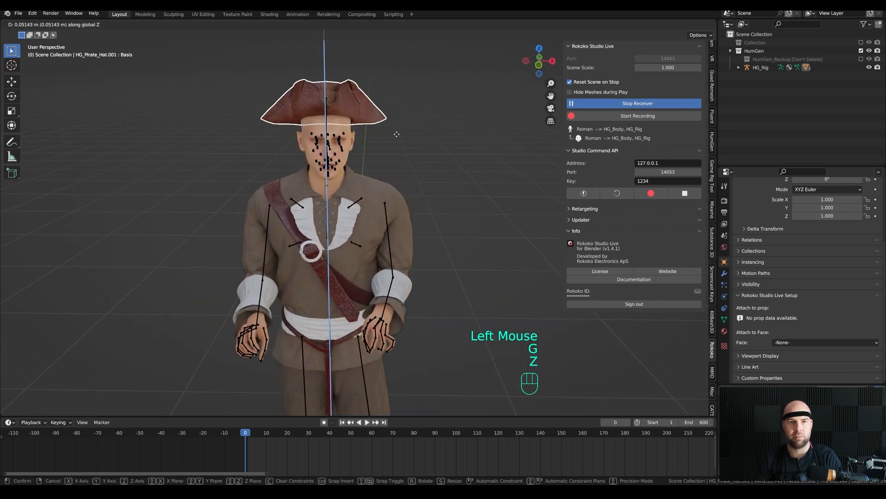
click(397, 136)
key(g)
key(z)
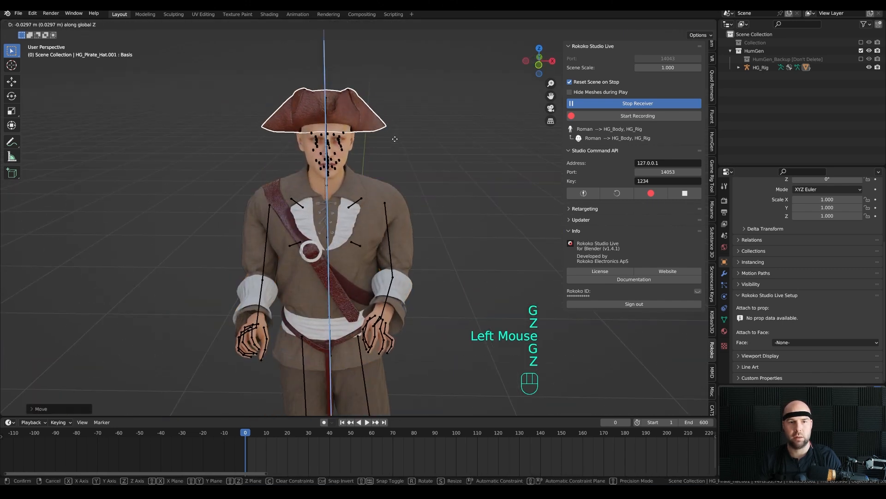
click(394, 134)
Check the hat and shirt fit with the overlays hidden, and save the file
middle_drag(416, 217, 468, 211)
scroll(461, 218, up, 3)
scroll(453, 212, down, 2)
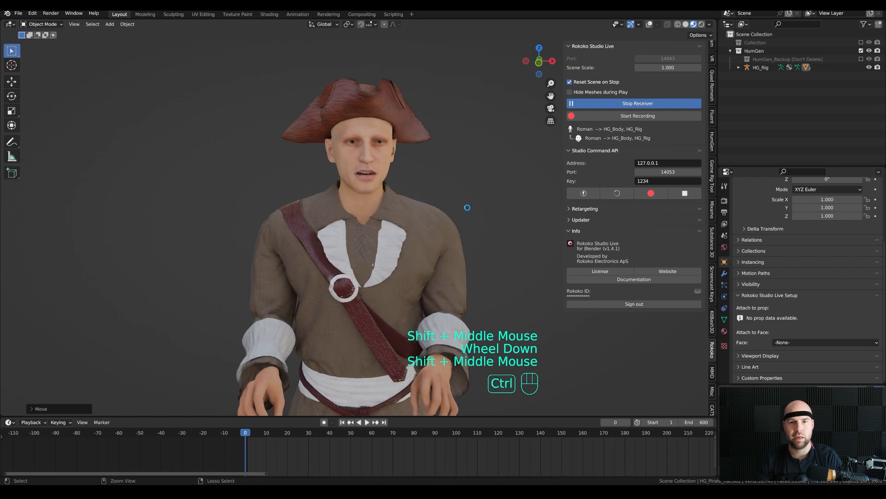
key(ctrl+s)
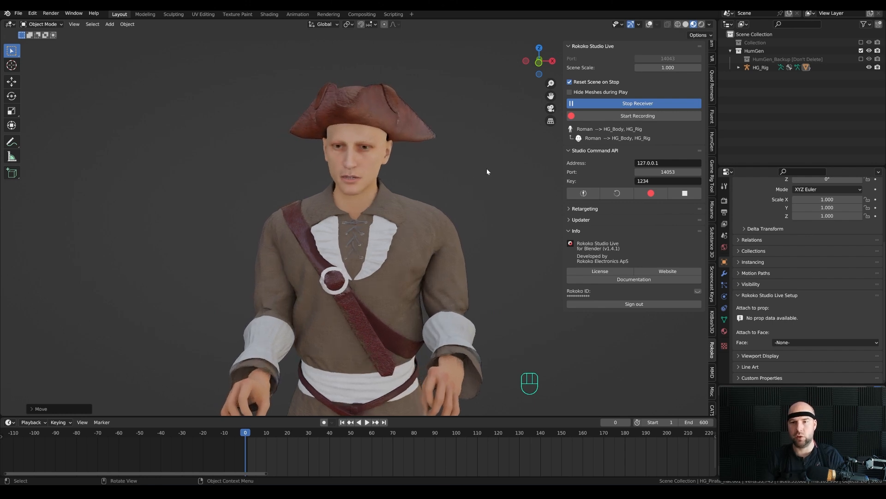
Record about 14 seconds of live body and face motion onto the pirate, and select HG_Rig to show its keyframes
click(621, 118)
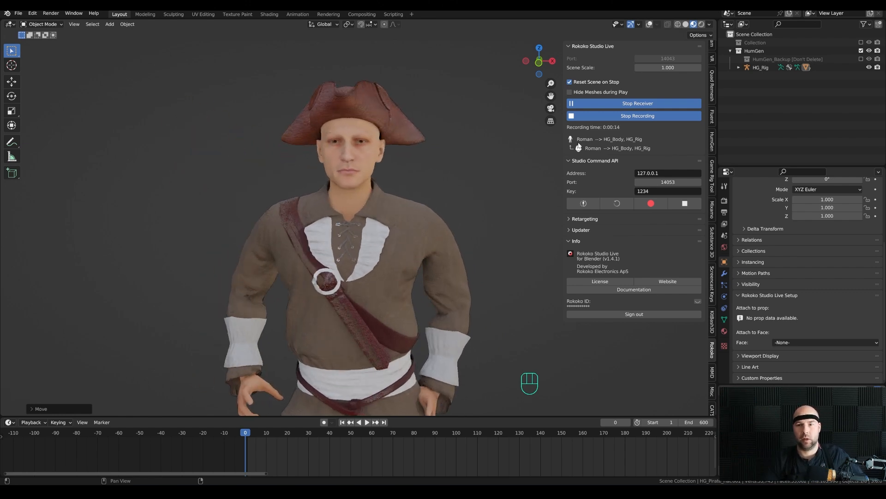
click(646, 116)
key(z)
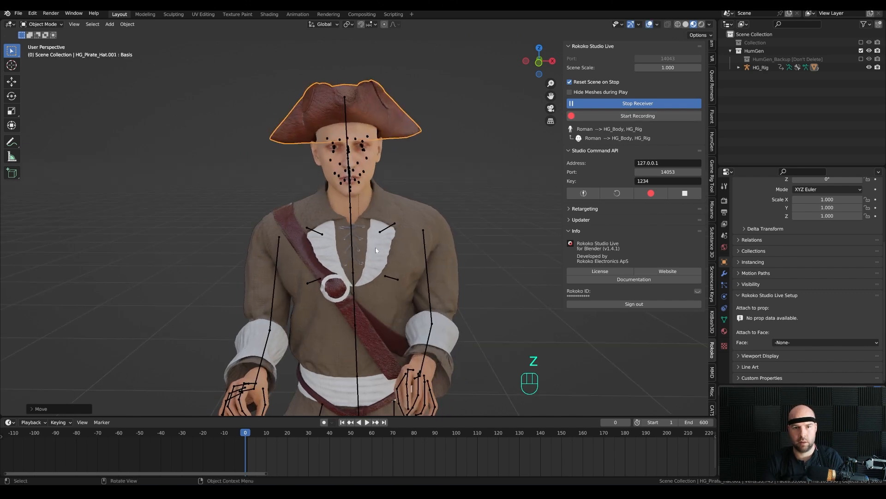
click(426, 238)
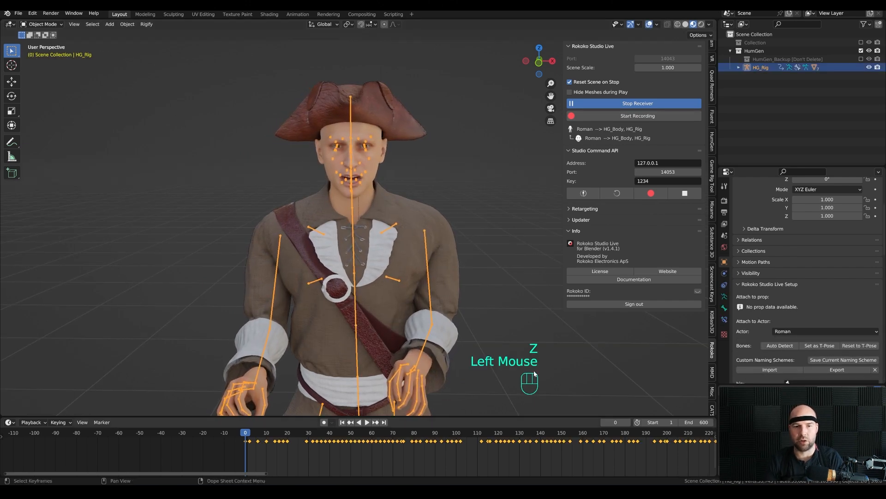
Play back the recorded animation without overlays, scrub to about frame 627 and examine the pirate's face and gesture up close
key(space)
scroll(458, 240, up, 2)
mouse_move(459, 240)
shift+middle_down()
mouse_move(418, 318)
mouse_move(431, 263)
mouse_move(419, 198)
mouse_move(463, 214)
mouse_move(465, 205)
shift+middle_up()
key(z)
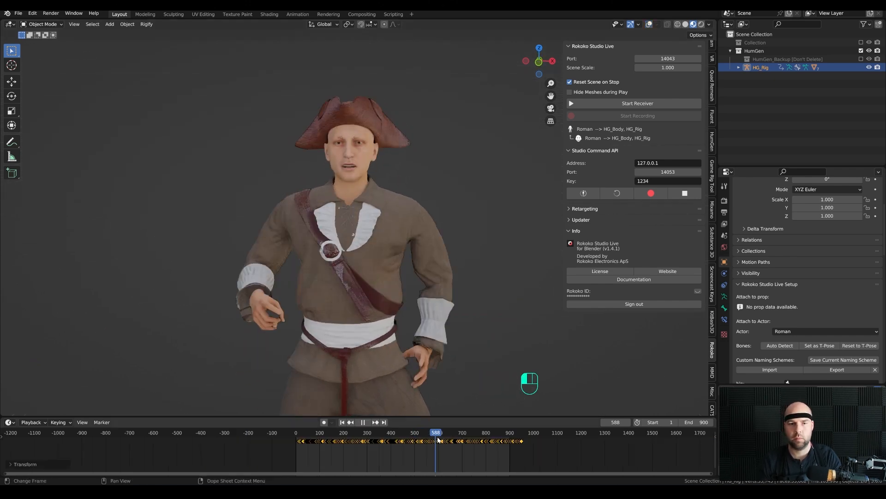
drag(435, 439, 444, 439)
scroll(408, 208, up, 2)
middle_drag(405, 326, 440, 214)
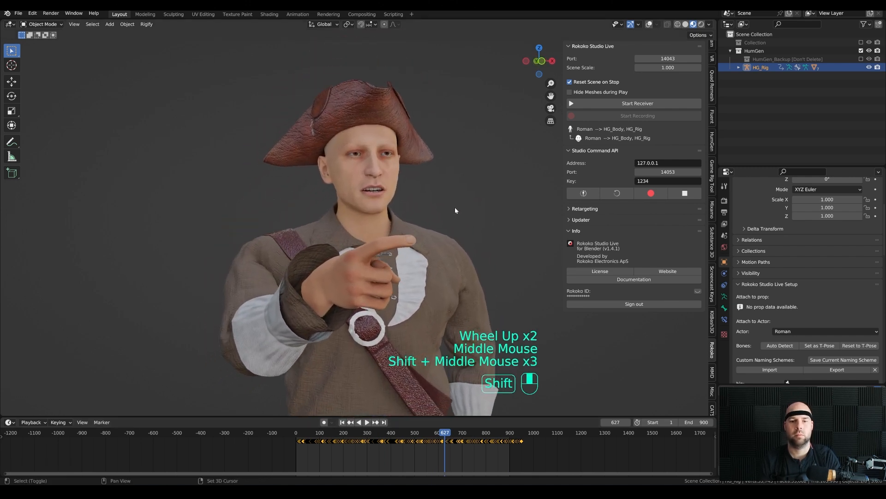